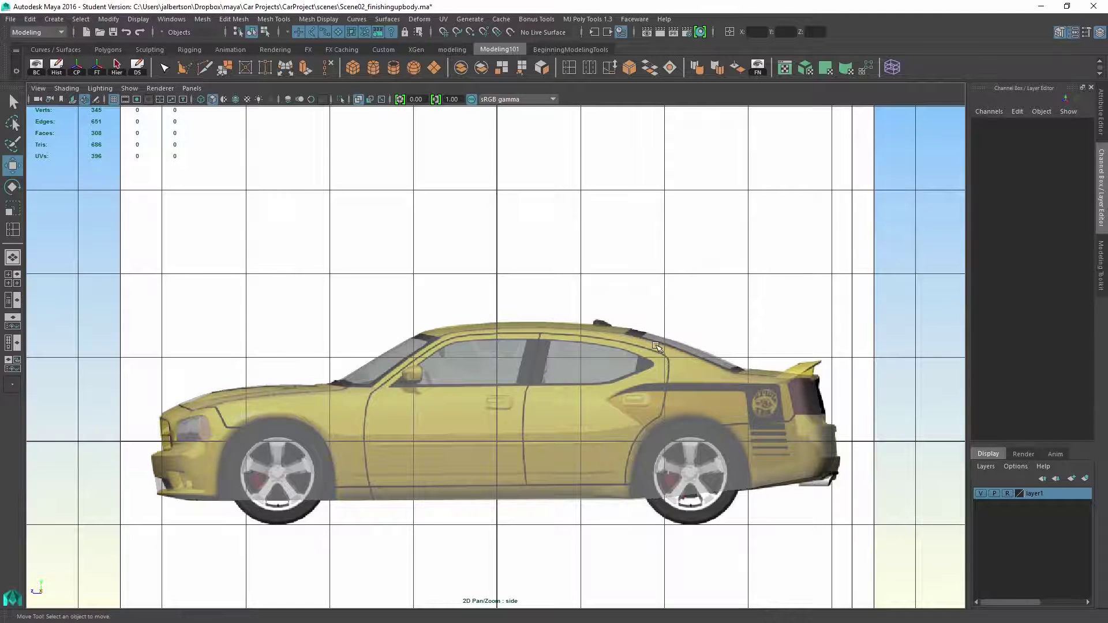
Select the car body mesh and examine its side profile against the reference image from the front bumper to the rear.
{"action": "middle_click_drag", "start_coordinate": [661, 324], "coordinate": [661, 239], "text": "alt"}
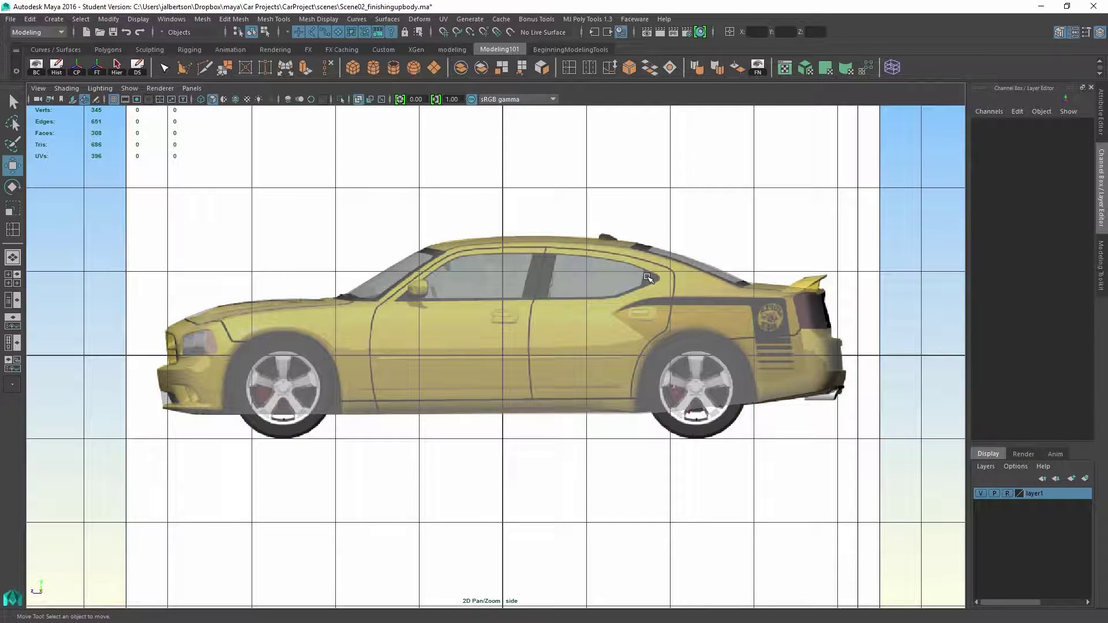
{"action": "middle_click_drag", "start_coordinate": [644, 270], "coordinate": [572, 289], "text": "alt"}
{"action": "scroll", "coordinate": [643, 256], "scroll_direction": "up", "scroll_amount": 1}
{"action": "scroll", "coordinate": [643, 256], "scroll_direction": "up", "scroll_amount": 1}
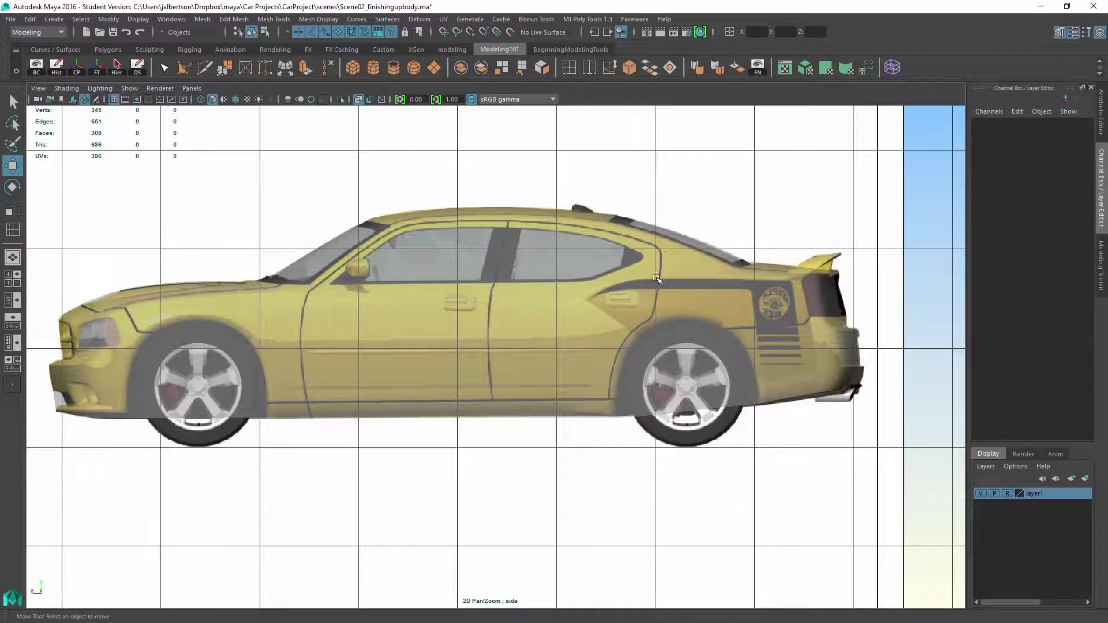
{"action": "middle_click_drag", "start_coordinate": [631, 334], "coordinate": [647, 332], "text": "alt"}
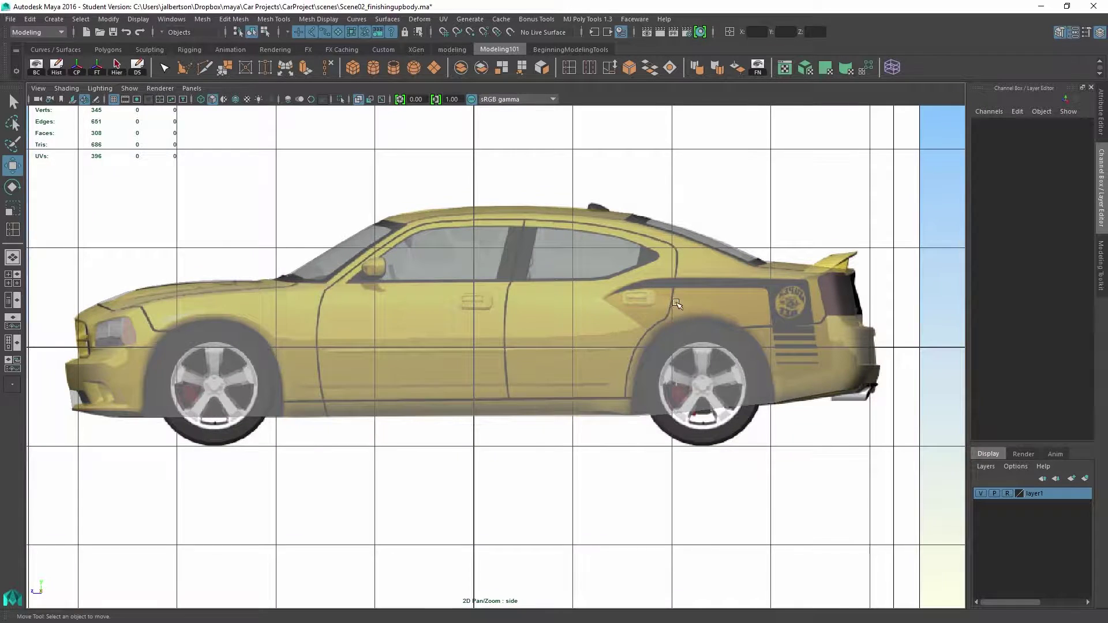
{"action": "scroll", "coordinate": [454, 336], "scroll_direction": "up", "scroll_amount": 1}
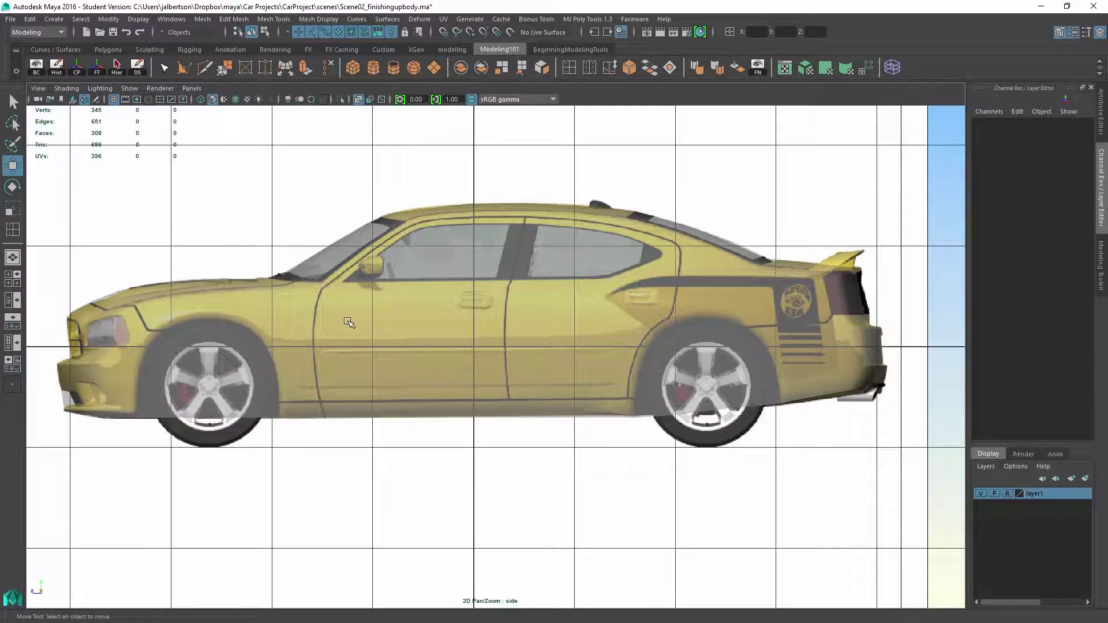
{"action": "left_click", "coordinate": [291, 278]}
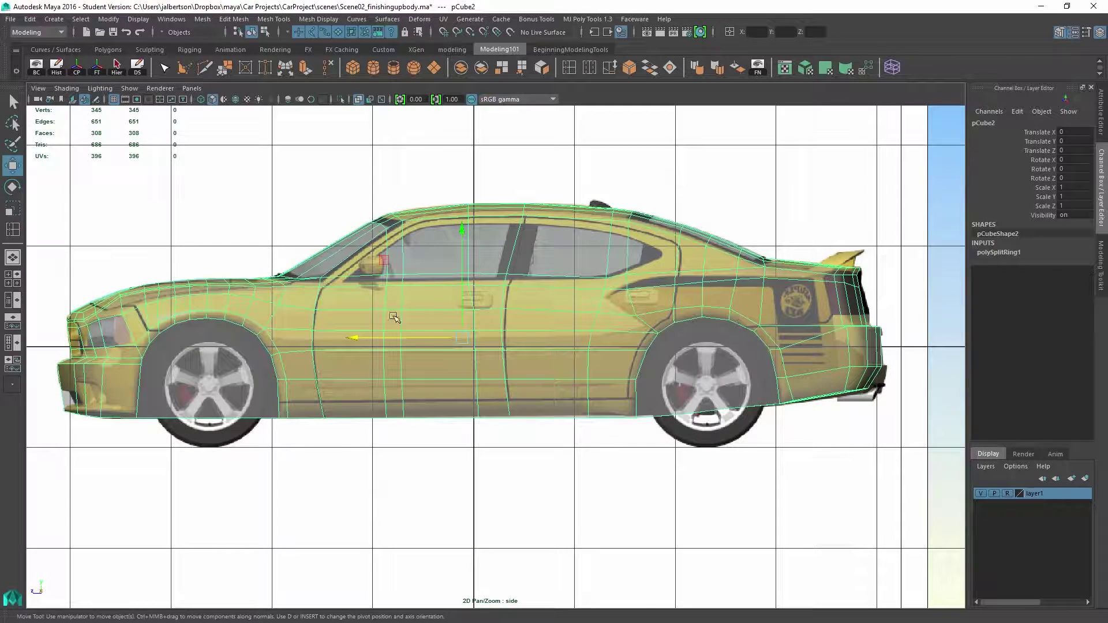
{"action": "middle_click_drag", "start_coordinate": [444, 327], "coordinate": [576, 309], "text": "alt"}
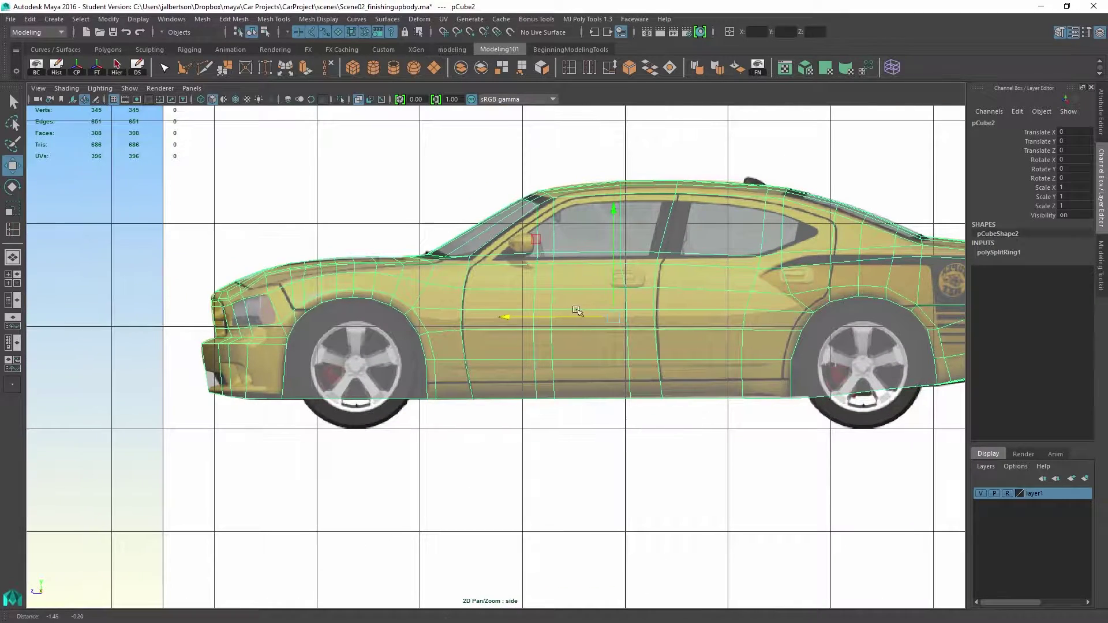
{"action": "scroll", "coordinate": [407, 277], "scroll_direction": "up", "scroll_amount": 2}
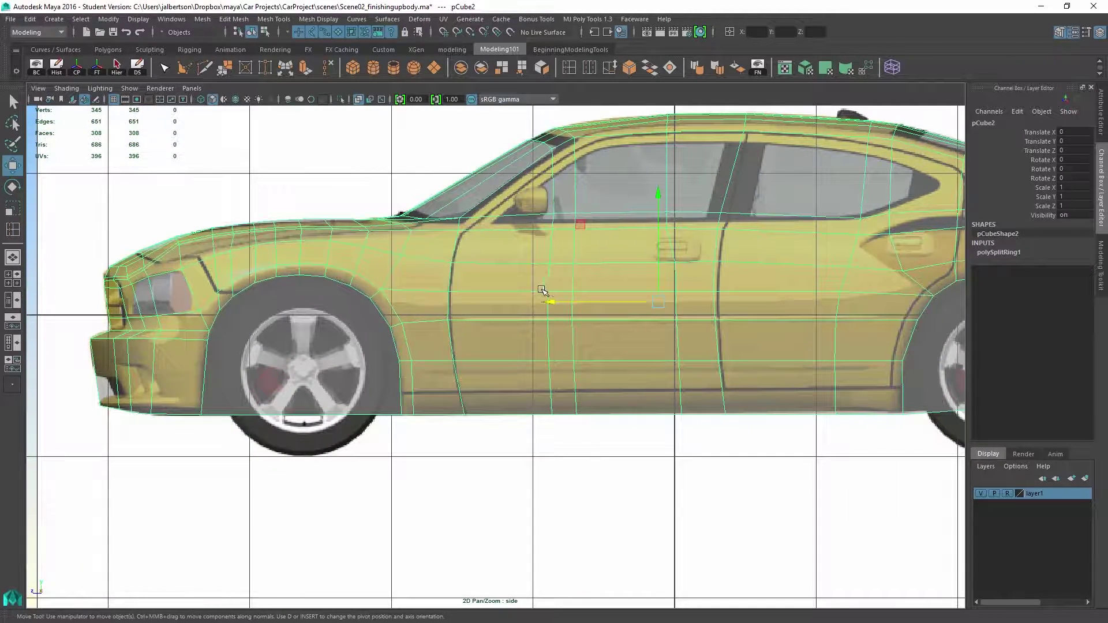
{"action": "middle_click_drag", "start_coordinate": [426, 286], "coordinate": [188, 274], "text": "alt"}
{"action": "middle_click_drag", "start_coordinate": [545, 289], "coordinate": [421, 295], "text": "alt"}
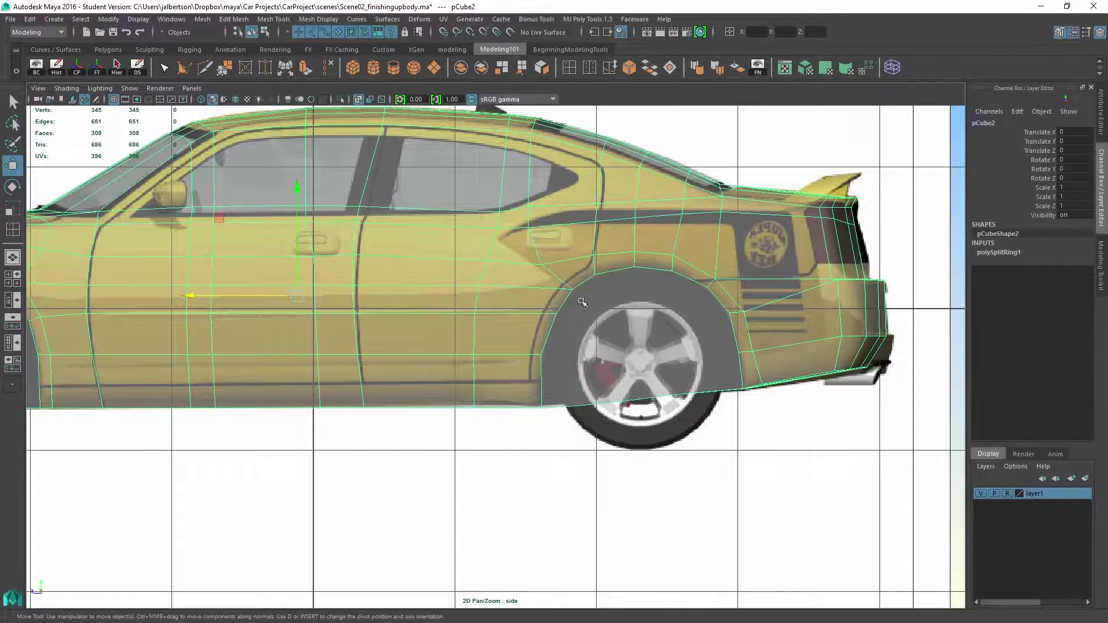
{"action": "right_click_drag", "start_coordinate": [784, 338], "coordinate": [769, 337], "text": "alt"}
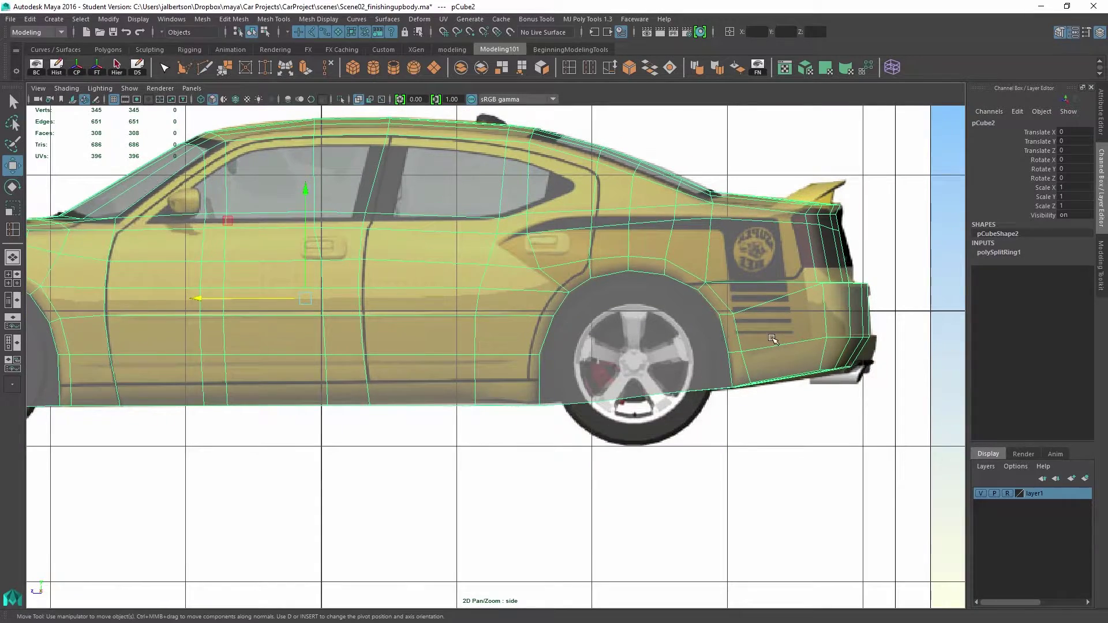
{"action": "middle_click_drag", "start_coordinate": [289, 335], "coordinate": [616, 320], "text": "alt"}
{"action": "right_click_drag", "start_coordinate": [387, 359], "coordinate": [440, 344], "text": "alt"}
{"action": "middle_click_drag", "start_coordinate": [503, 338], "coordinate": [672, 330], "text": "alt"}
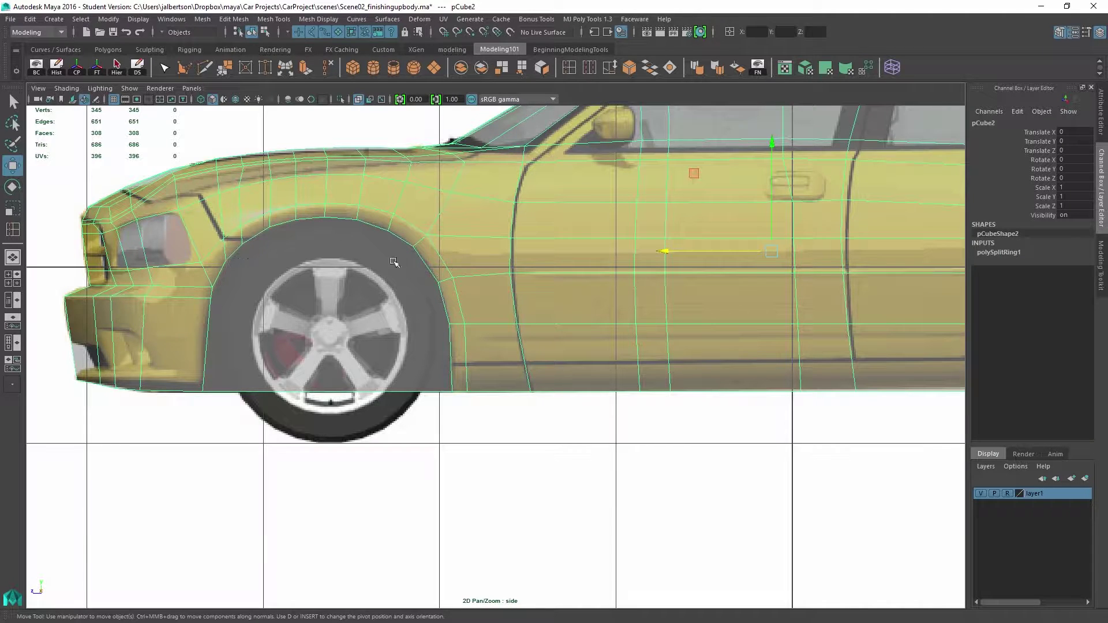
Check the faces filling the rear and front wheel wells by selecting them in face mode.
{"action": "right_click_drag", "start_coordinate": [264, 270], "coordinate": [305, 286]}
{"action": "middle_click_drag", "start_coordinate": [548, 377], "coordinate": [438, 421], "text": "alt"}
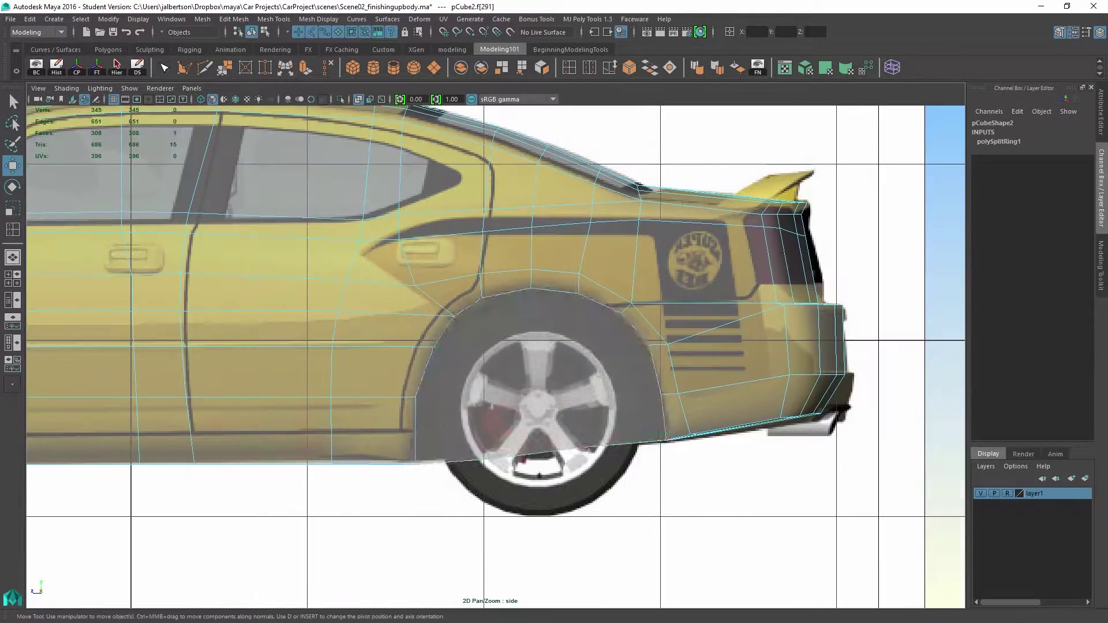
{"action": "left_click", "coordinate": [438, 421]}
{"action": "right_click_drag", "start_coordinate": [535, 449], "coordinate": [472, 446], "text": "alt"}
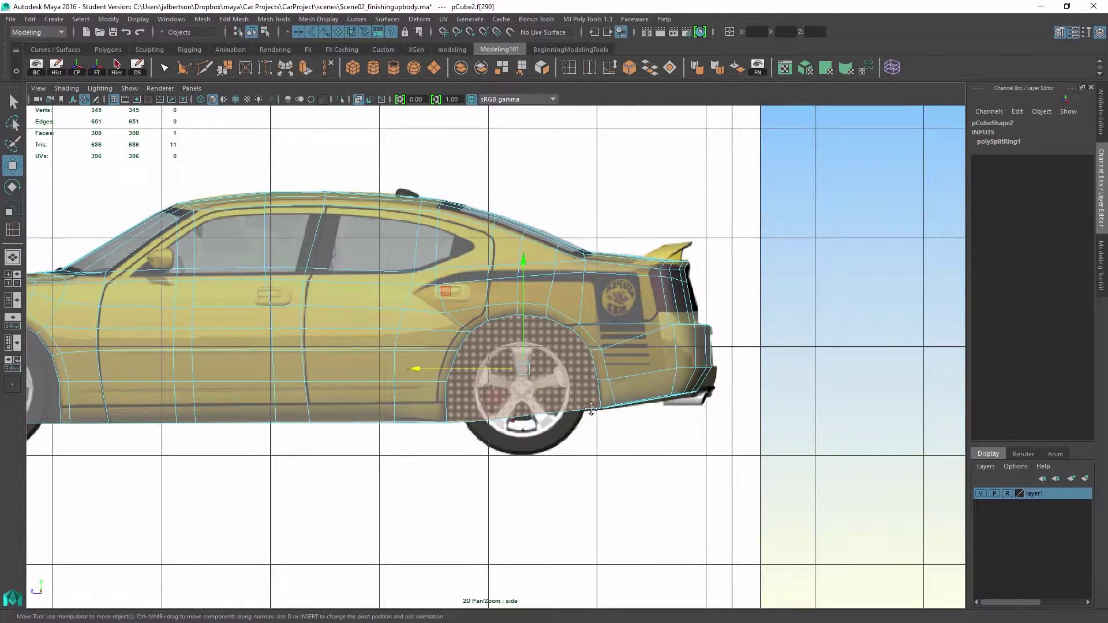
{"action": "middle_click_drag", "start_coordinate": [137, 400], "coordinate": [237, 387], "text": "alt"}
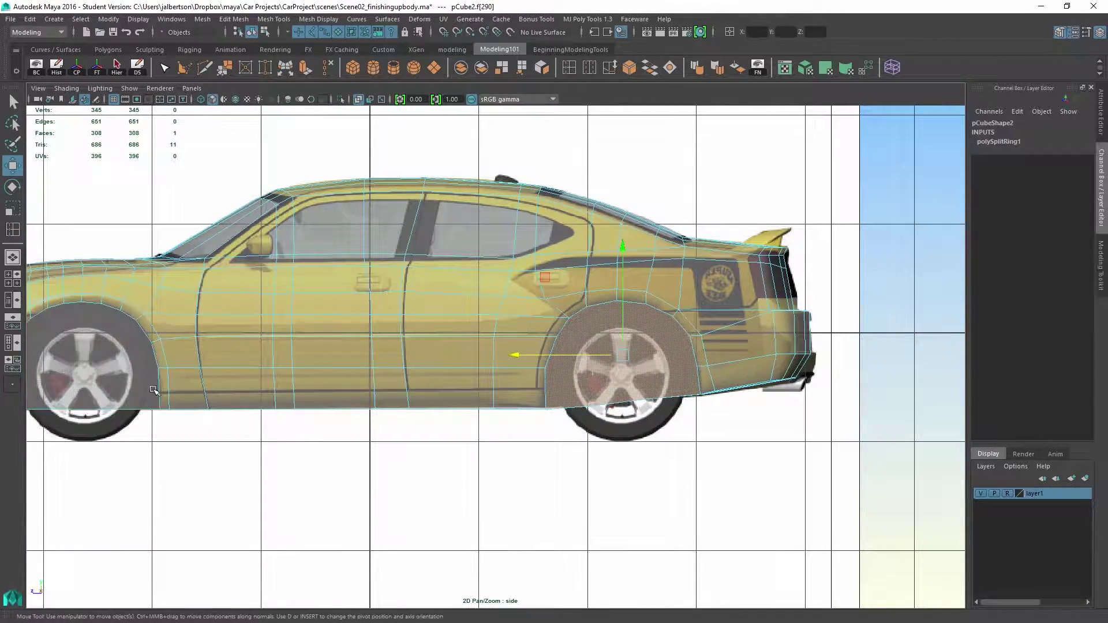
{"action": "middle_click_drag", "start_coordinate": [106, 370], "coordinate": [263, 359], "text": "alt"}
{"action": "left_click", "coordinate": [263, 359]}
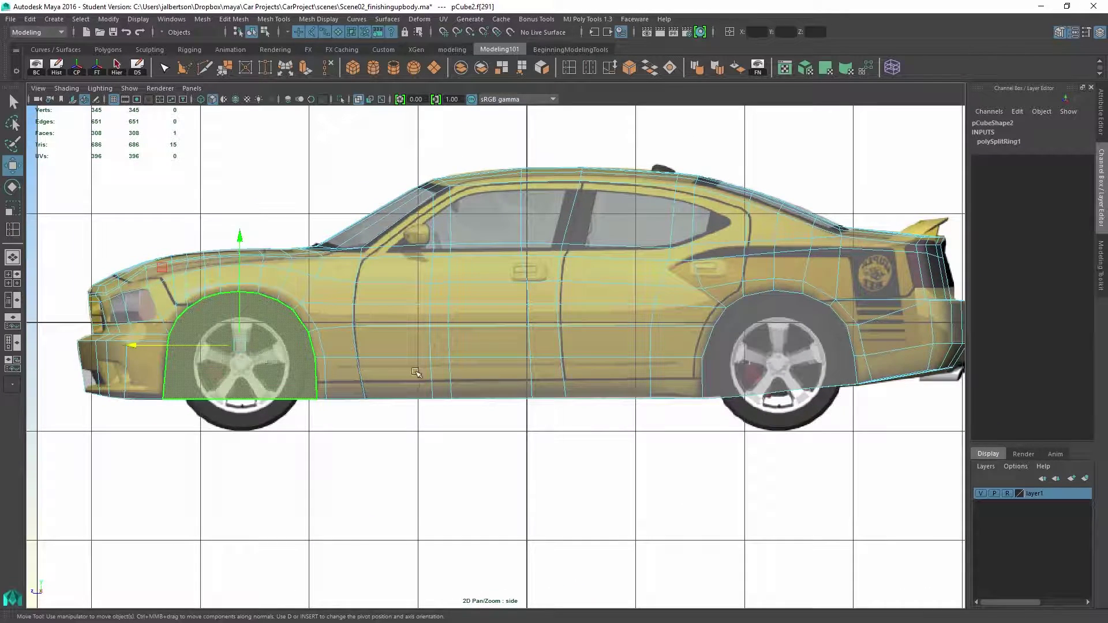
{"action": "left_click", "coordinate": [768, 352]}
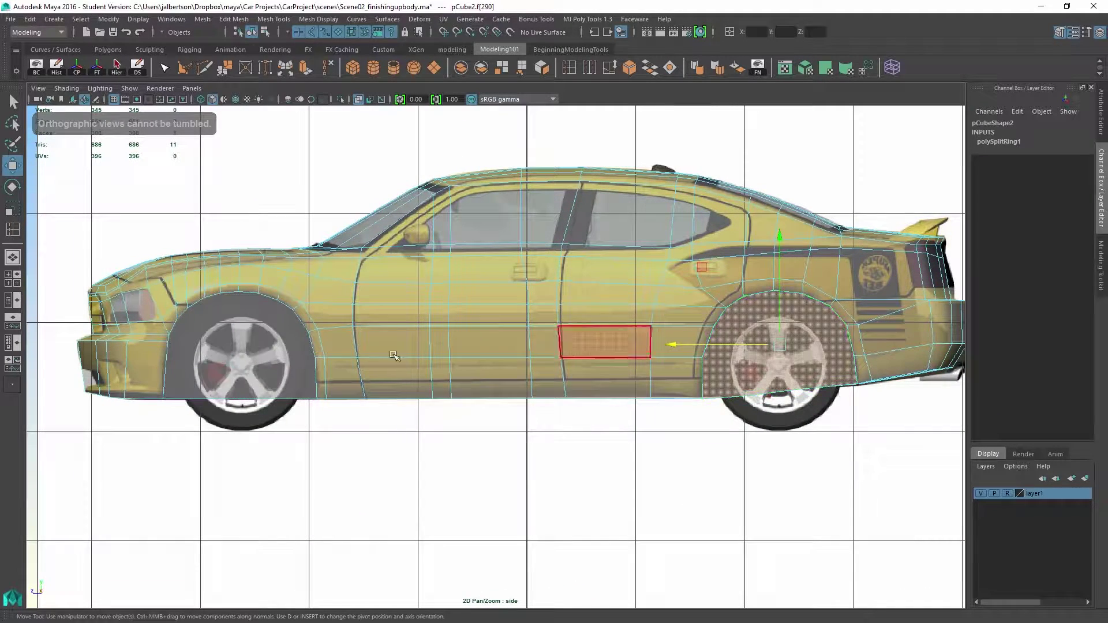
{"action": "left_click", "coordinate": [227, 328]}
{"action": "left_click", "coordinate": [787, 344]}
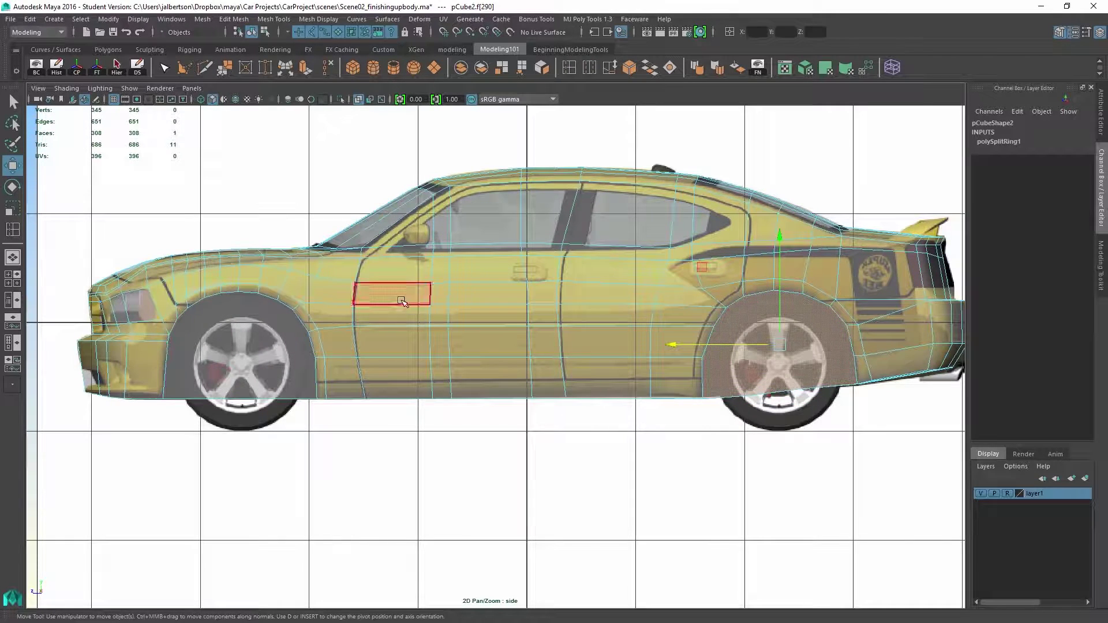
Return to object mode, reselect the car body and inspect its edge flow around the windows, roof and doors.
{"action": "right_click_drag", "start_coordinate": [402, 302], "coordinate": [485, 341]}
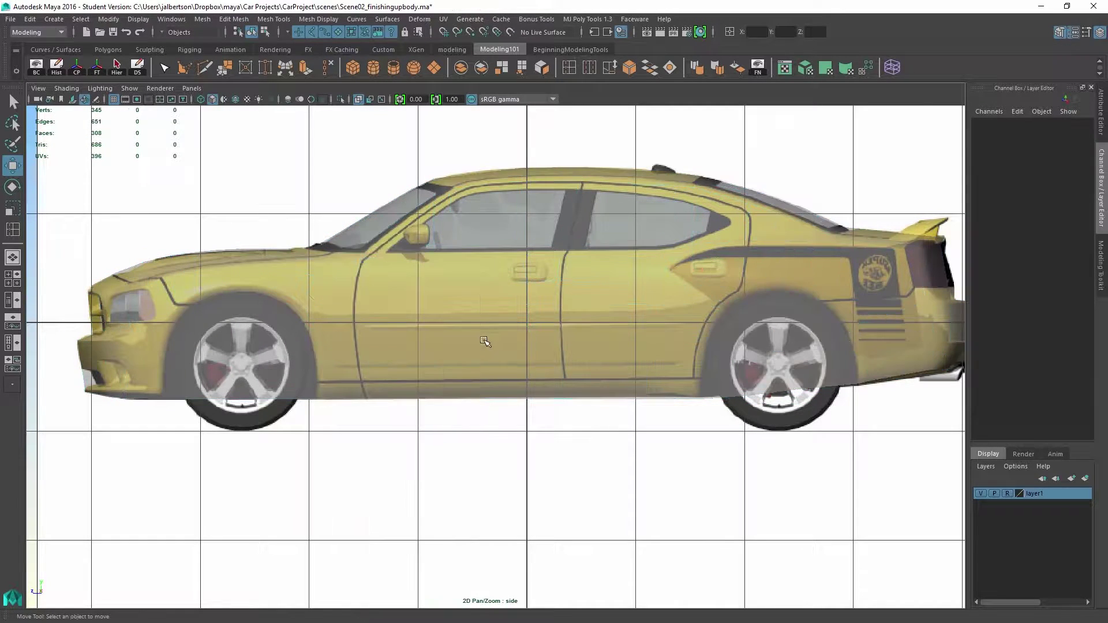
{"action": "left_click", "coordinate": [437, 250]}
{"action": "right_click_drag", "start_coordinate": [627, 336], "coordinate": [726, 367], "text": "alt"}
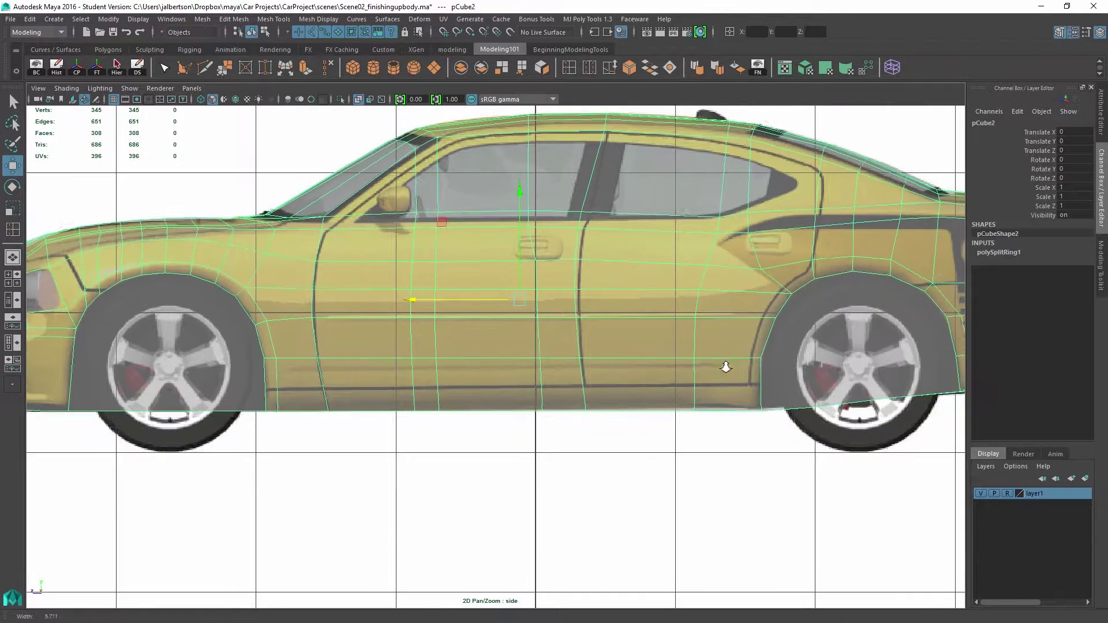
{"action": "middle_click_drag", "start_coordinate": [466, 348], "coordinate": [387, 371], "text": "alt"}
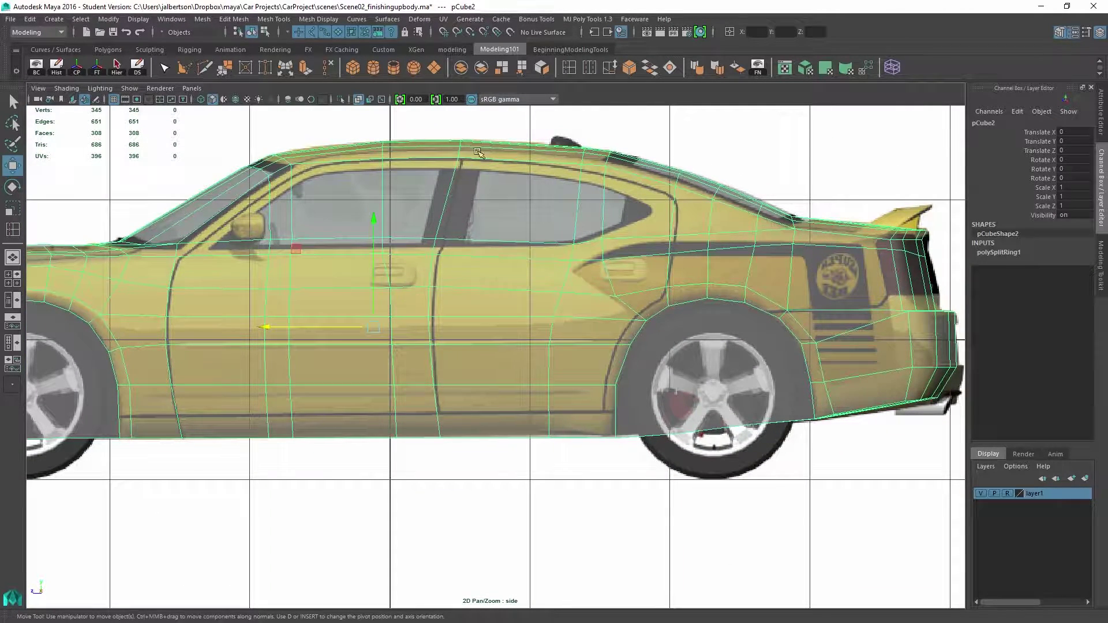
{"action": "middle_click_drag", "start_coordinate": [670, 316], "coordinate": [518, 361], "text": "alt"}
{"action": "right_click_drag", "start_coordinate": [518, 361], "coordinate": [688, 404], "text": "alt"}
{"action": "middle_click_drag", "start_coordinate": [669, 361], "coordinate": [875, 306], "text": "alt"}
{"action": "middle_click_drag", "start_coordinate": [640, 315], "coordinate": [791, 325], "text": "alt"}
{"action": "mouse_move", "coordinate": [495, 351]}
{"action": "middle_mouse_down", "text": "alt"}
{"action": "mouse_move", "coordinate": [572, 354]}
{"action": "mouse_move", "coordinate": [546, 356]}
{"action": "mouse_move", "coordinate": [537, 371]}
{"action": "middle_mouse_up", "text": "alt"}
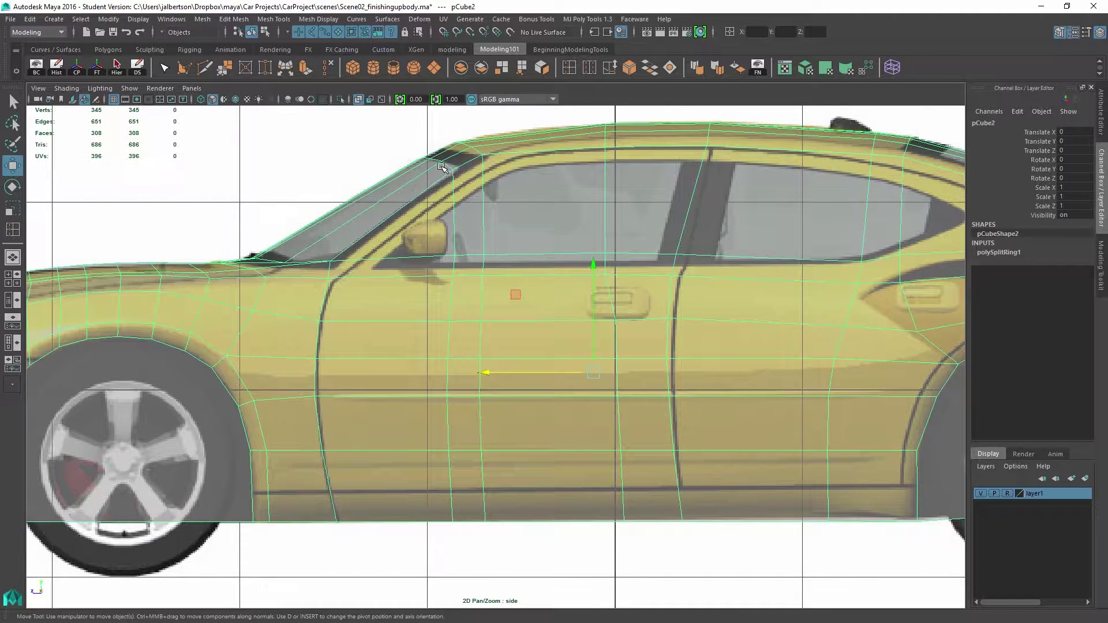
{"action": "middle_click_drag", "start_coordinate": [381, 274], "coordinate": [444, 325], "text": "alt"}
In vertex mode, shift the column of roof and window-line vertices above the front door slightly toward the rear.
{"action": "right_click", "coordinate": [167, 279]}
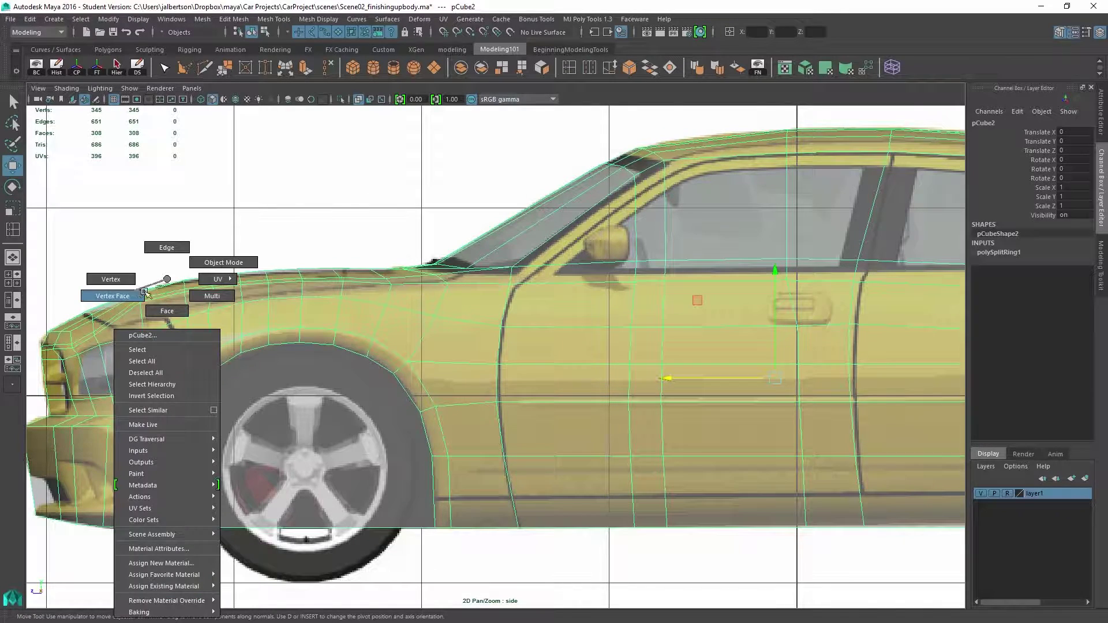
{"action": "left_click", "coordinate": [111, 279]}
{"action": "left_click_drag", "start_coordinate": [133, 293], "coordinate": [148, 308]}
{"action": "middle_click_drag", "start_coordinate": [233, 419], "coordinate": [350, 385], "text": "alt"}
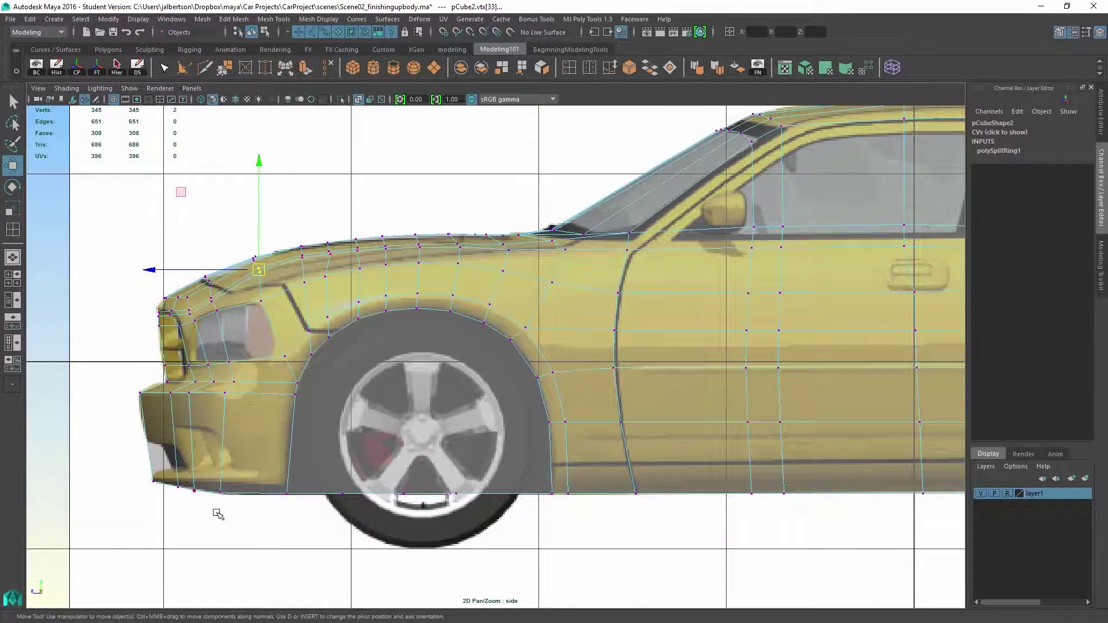
{"action": "middle_click_drag", "start_coordinate": [888, 419], "coordinate": [701, 402], "text": "alt"}
{"action": "middle_click_drag", "start_coordinate": [613, 421], "coordinate": [546, 453], "text": "alt"}
{"action": "left_click_drag", "start_coordinate": [376, 143], "coordinate": [365, 104]}
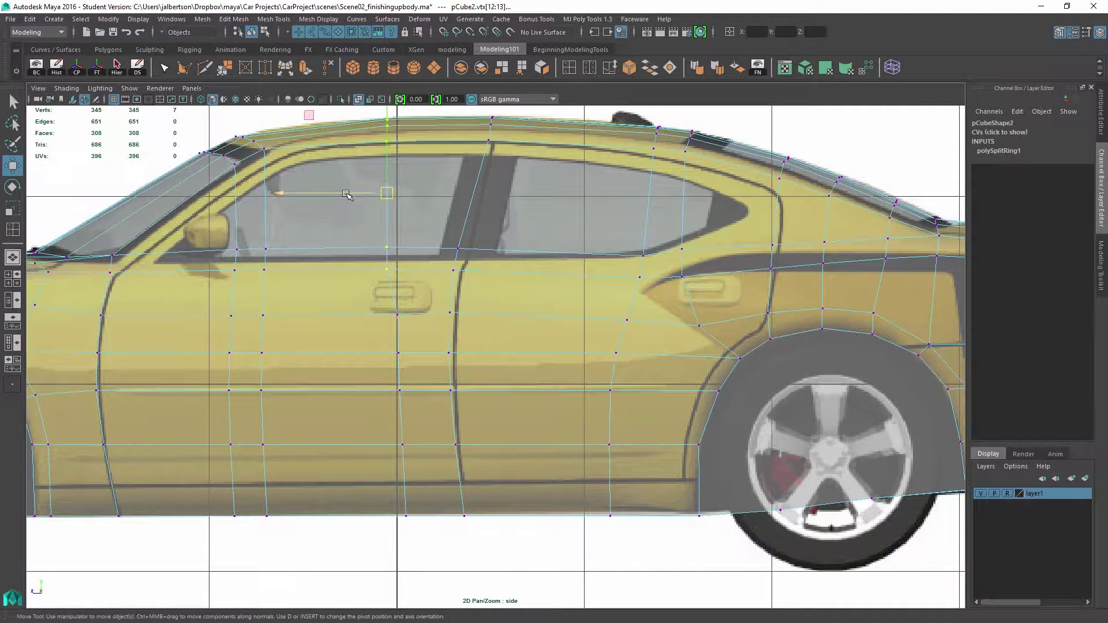
{"action": "left_click_drag", "start_coordinate": [349, 195], "coordinate": [357, 194]}
{"action": "scroll", "coordinate": [591, 245], "scroll_direction": "down", "scroll_amount": 4}
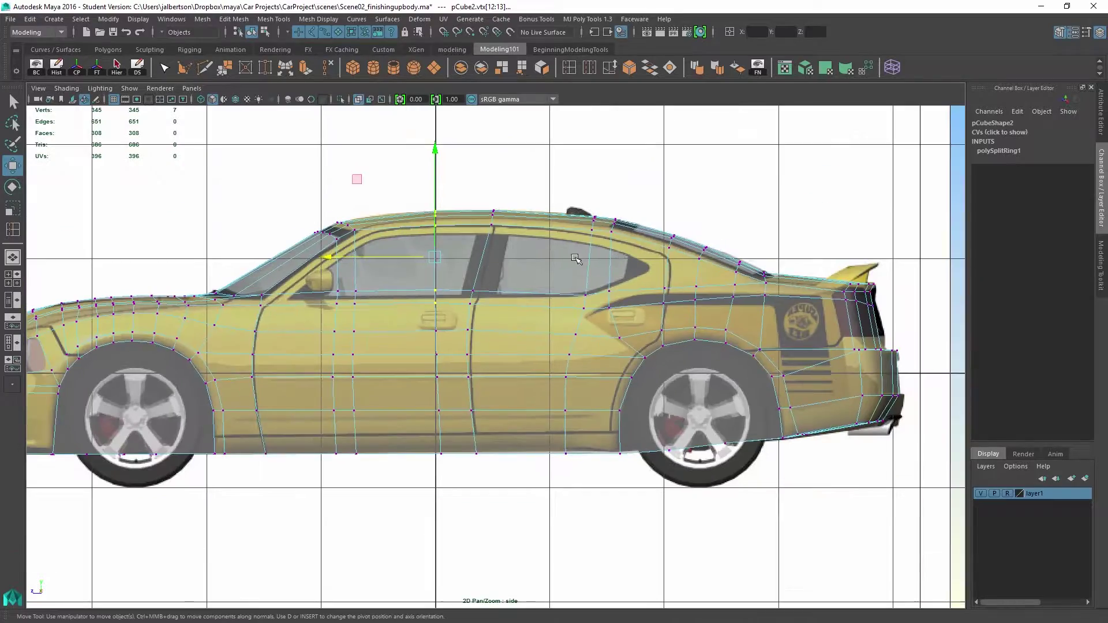
{"action": "scroll", "coordinate": [669, 299], "scroll_direction": "up", "scroll_amount": 2}
{"action": "middle_click_drag", "start_coordinate": [614, 330], "coordinate": [585, 325], "text": "alt"}
{"action": "scroll", "coordinate": [824, 314], "scroll_direction": "down", "scroll_amount": 2}
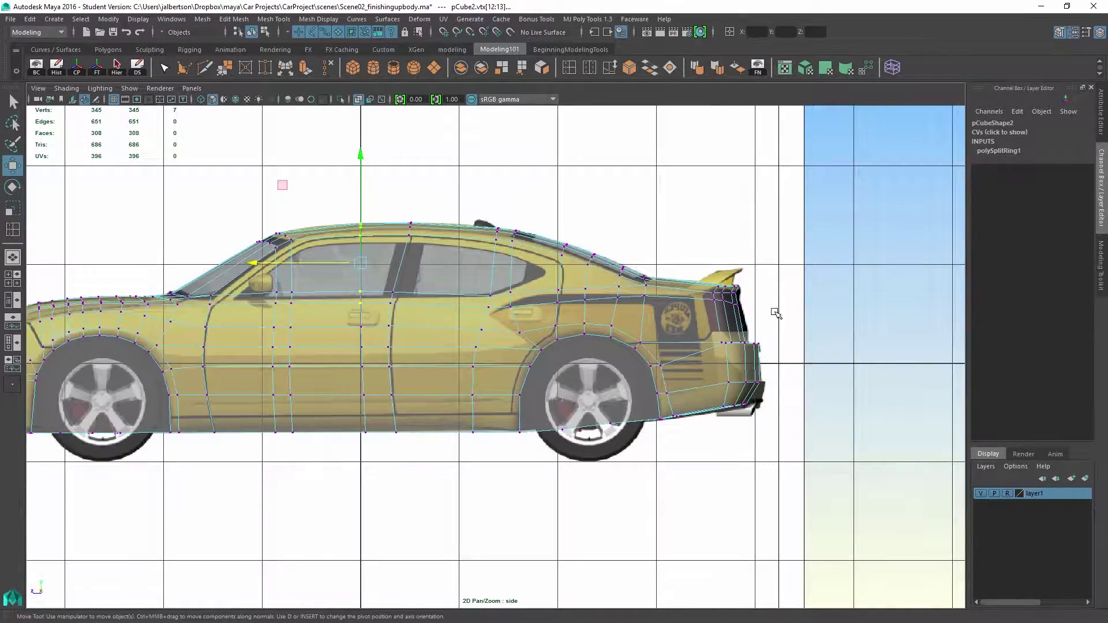
Switch to the perspective view and return the car body to object mode with the Select tool active.
{"action": "key", "text": "space"}
{"action": "key", "text": "space"}
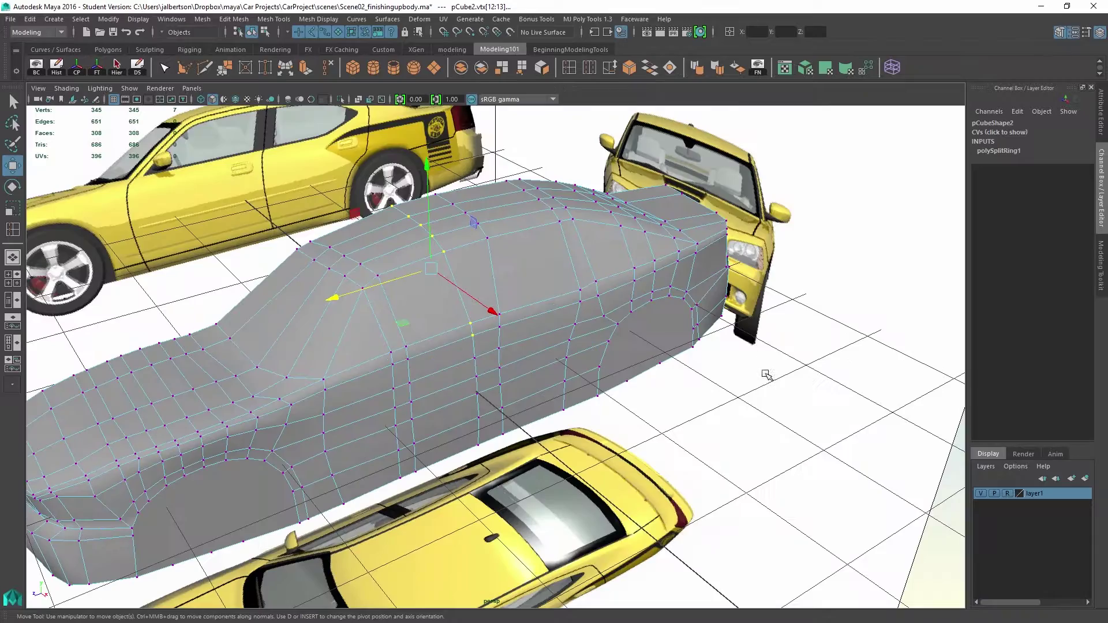
{"action": "left_click_drag", "start_coordinate": [714, 356], "coordinate": [484, 292], "text": "alt"}
{"action": "key", "text": "q"}
{"action": "right_click_drag", "start_coordinate": [483, 292], "coordinate": [529, 269]}
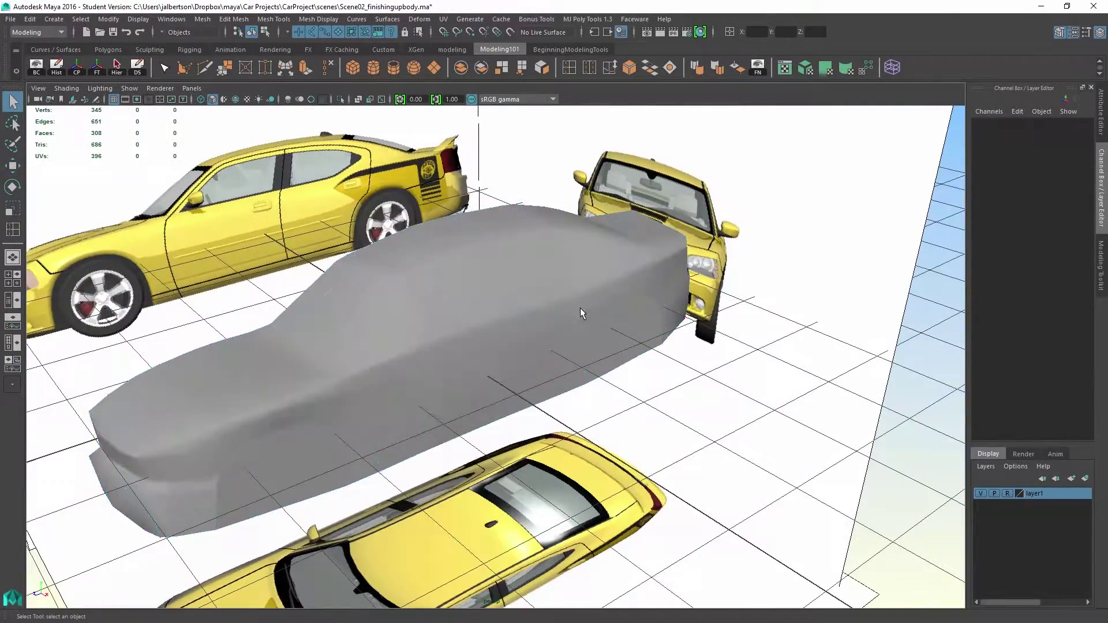
Try a mirrored duplicate of the car body half with Scale X -1 and view it in smooth preview.
{"action": "left_click_drag", "start_coordinate": [580, 305], "coordinate": [683, 306], "text": "alt"}
{"action": "left_click", "coordinate": [594, 301]}
{"action": "key", "text": "1"}
{"action": "key", "text": "ctrl+shift+d"}
{"action": "key", "text": "3"}
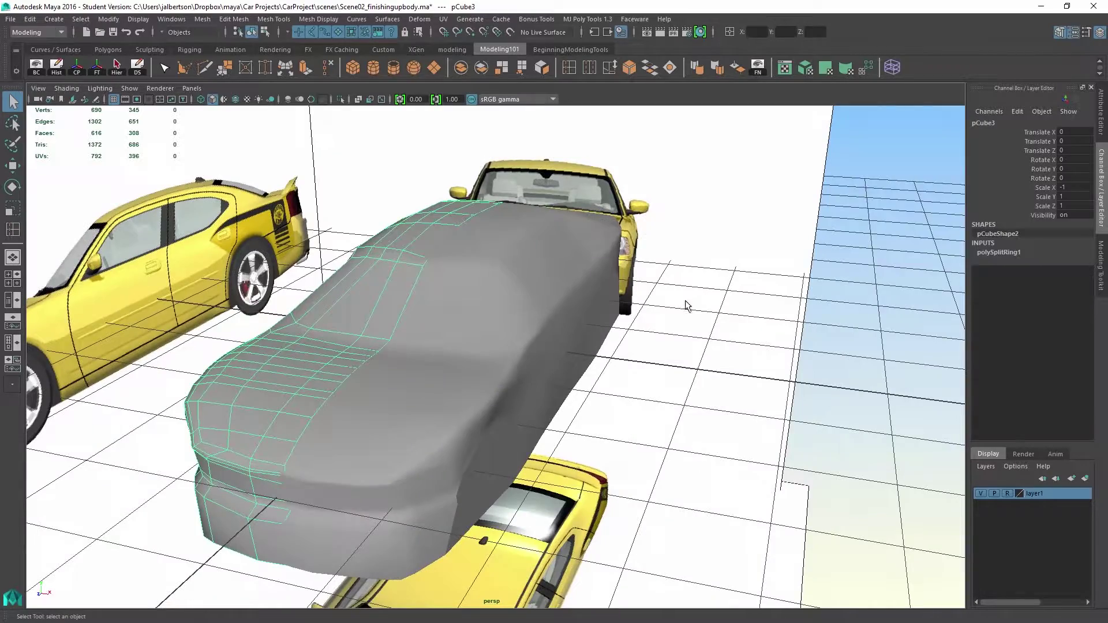
{"action": "left_click", "coordinate": [854, 305]}
{"action": "right_click_drag", "start_coordinate": [854, 306], "coordinate": [608, 343], "text": "alt"}
{"action": "left_click_drag", "start_coordinate": [608, 343], "coordinate": [506, 334], "text": "alt"}
Compare both body halves with the front reference in the four-view layout and delete the mirrored copy.
{"action": "key", "text": "space"}
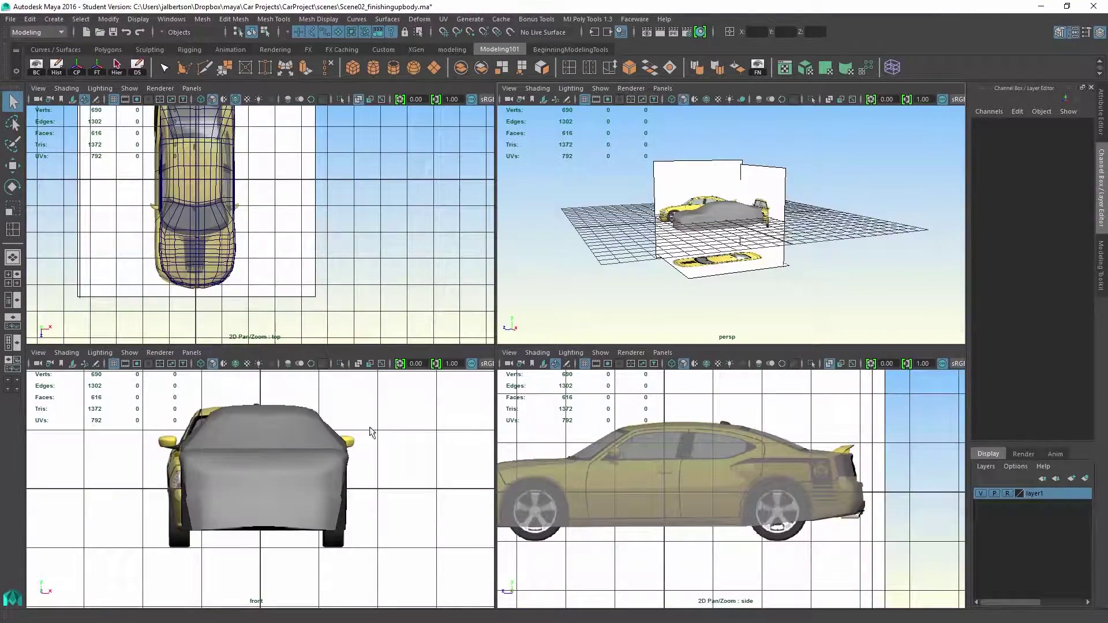
{"action": "left_click", "coordinate": [710, 459]}
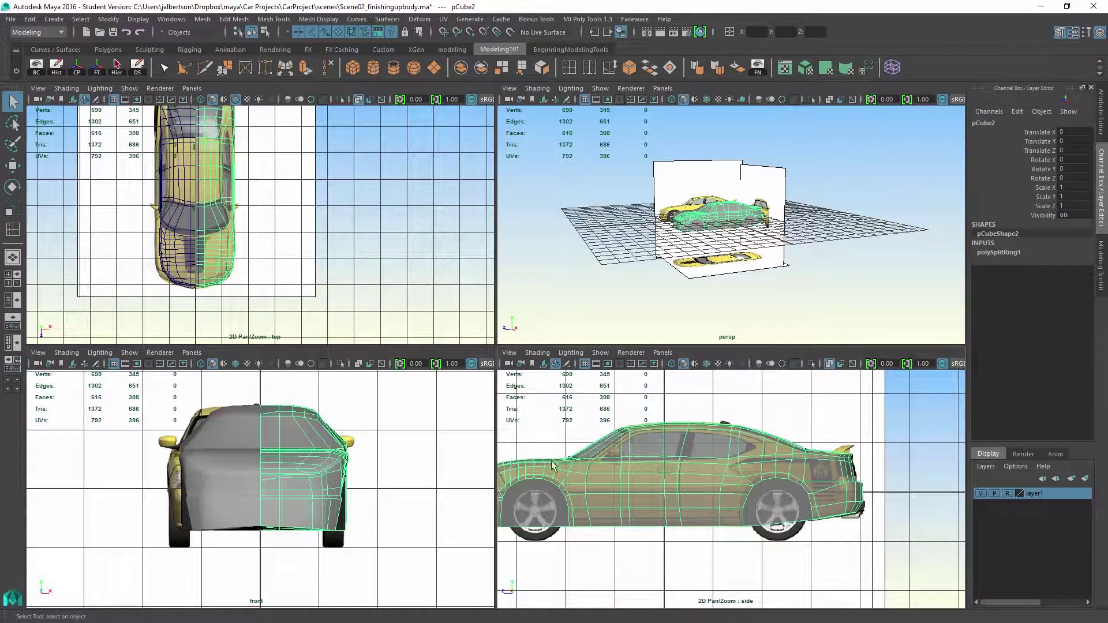
{"action": "right_click_drag", "start_coordinate": [256, 459], "coordinate": [343, 488], "text": "alt"}
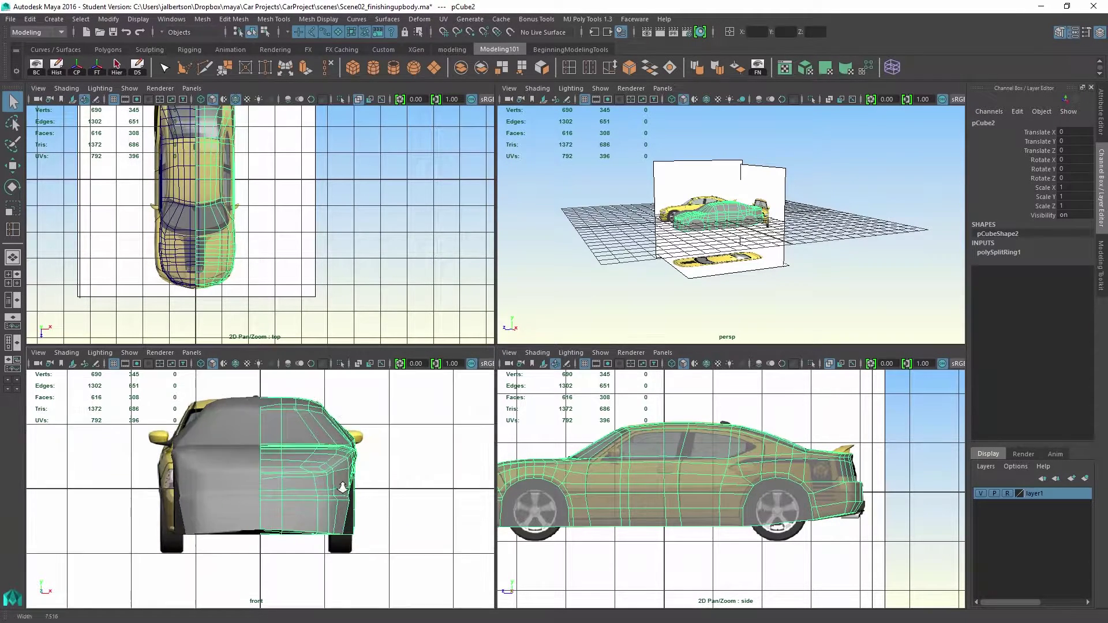
{"action": "scroll", "coordinate": [342, 488], "scroll_direction": "down", "scroll_amount": 1}
{"action": "left_click", "coordinate": [231, 451]}
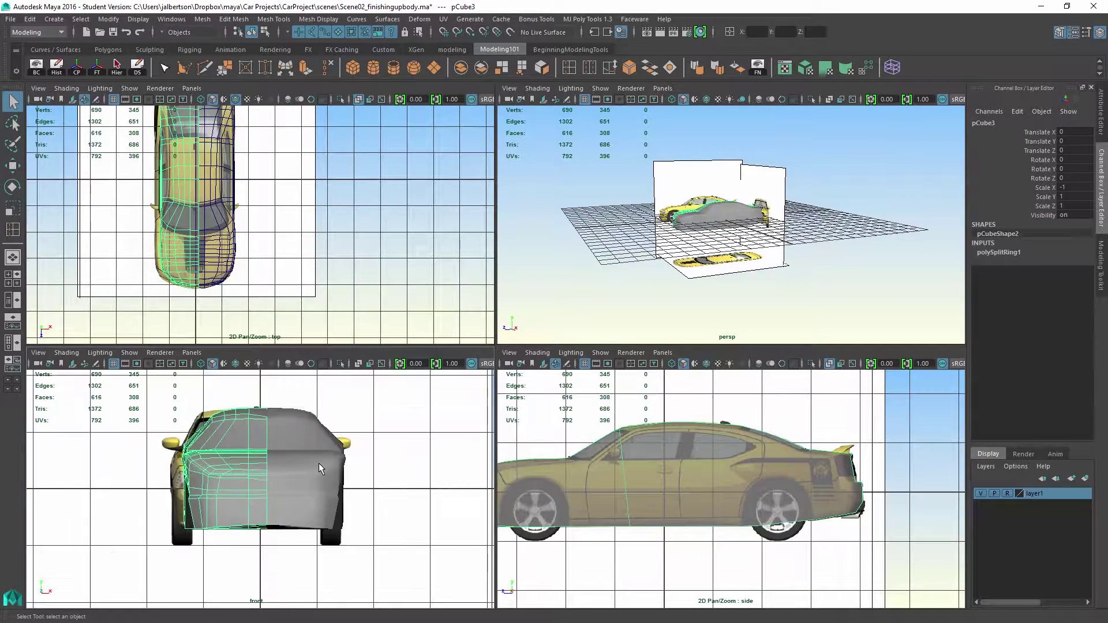
{"action": "key", "text": "w"}
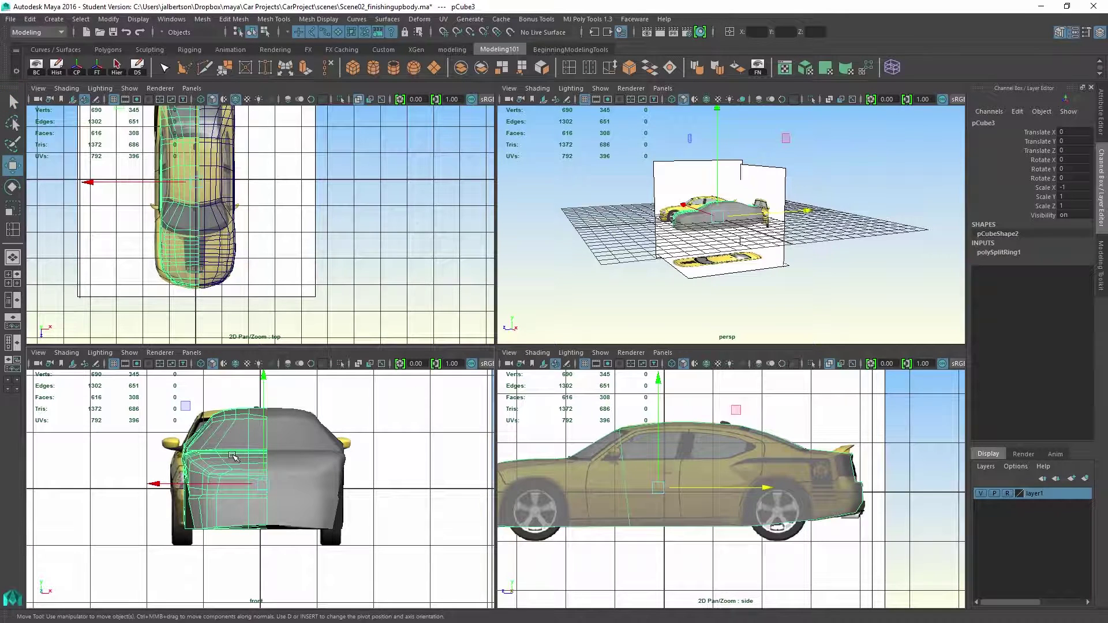
Select the remaining body half and snap its pivot to the car's centre line along X.
{"action": "left_click", "coordinate": [281, 464]}
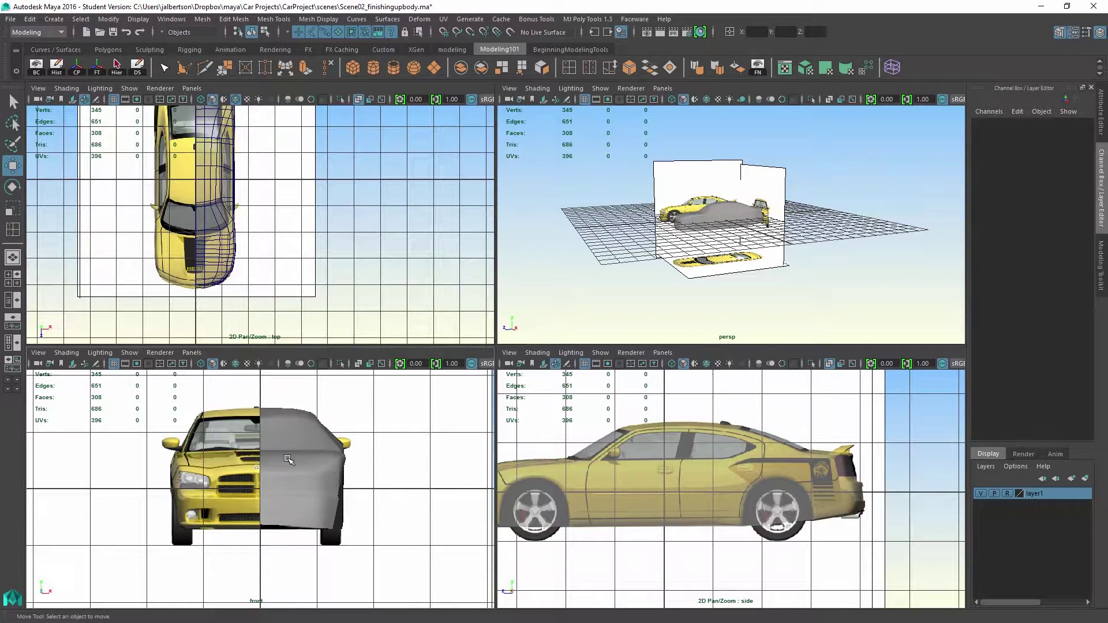
{"action": "key", "text": "d"}
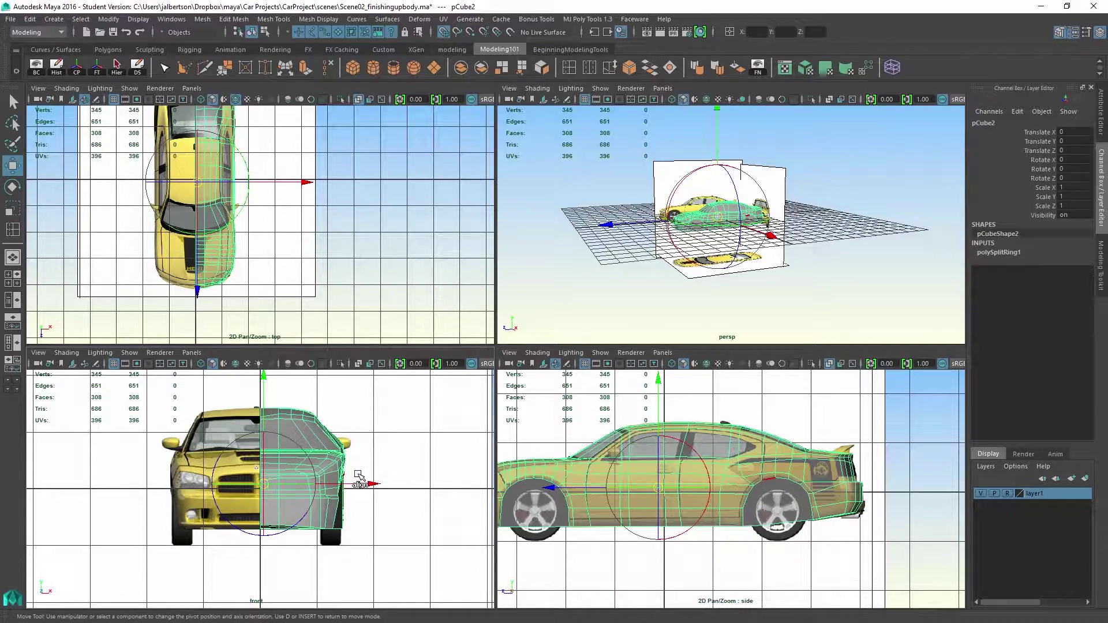
{"action": "mouse_move", "coordinate": [373, 483]}
{"action": "left_mouse_down"}
{"action": "mouse_move", "coordinate": [424, 484]}
{"action": "mouse_move", "coordinate": [370, 484]}
{"action": "left_mouse_up"}
{"action": "key", "text": "d"}
Check a mirrored duplicate of the body half against the front reference, sliding it aside before deleting it.
{"action": "right_click_drag", "start_coordinate": [280, 476], "coordinate": [328, 496], "text": "alt"}
{"action": "key", "text": "space"}
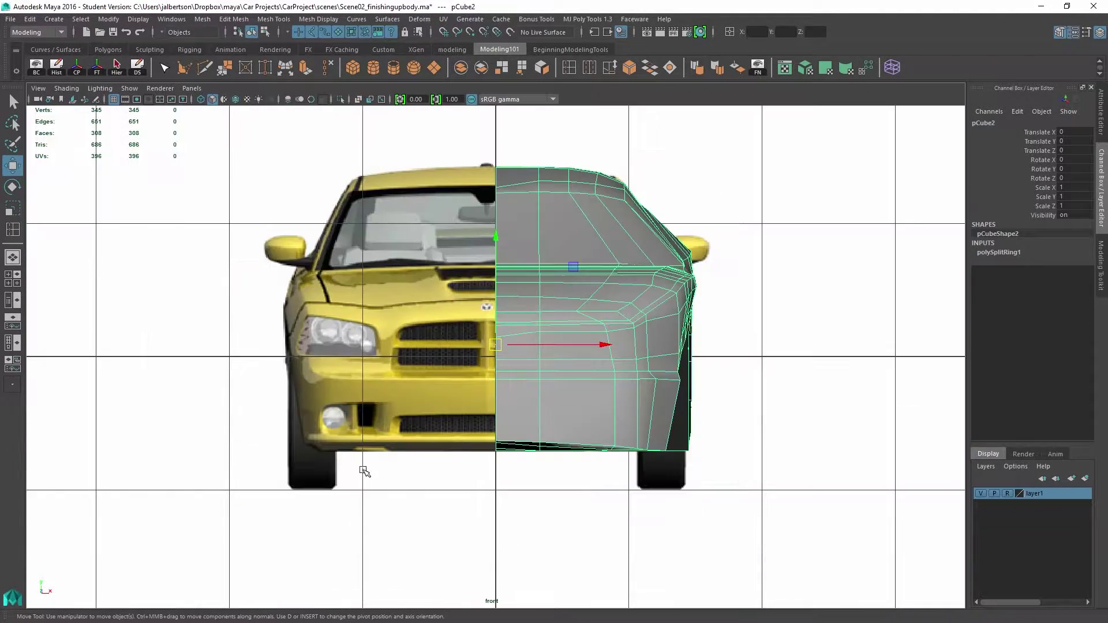
{"action": "right_click_drag", "start_coordinate": [510, 376], "coordinate": [495, 373], "text": "alt"}
{"action": "middle_click_drag", "start_coordinate": [461, 380], "coordinate": [371, 416], "text": "alt"}
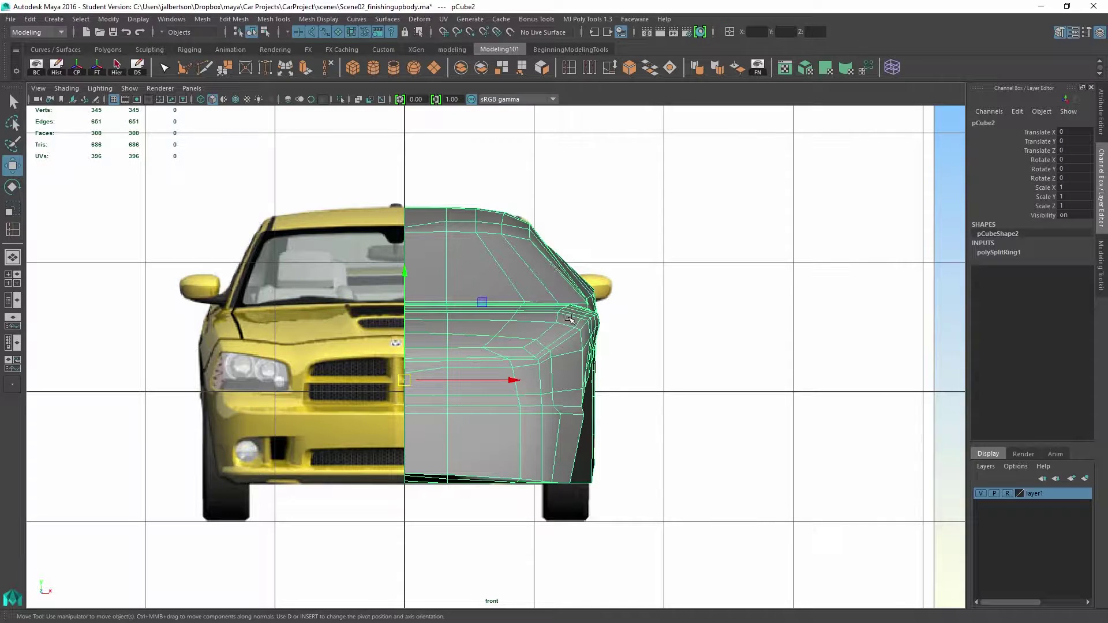
{"action": "left_click", "coordinate": [138, 68]}
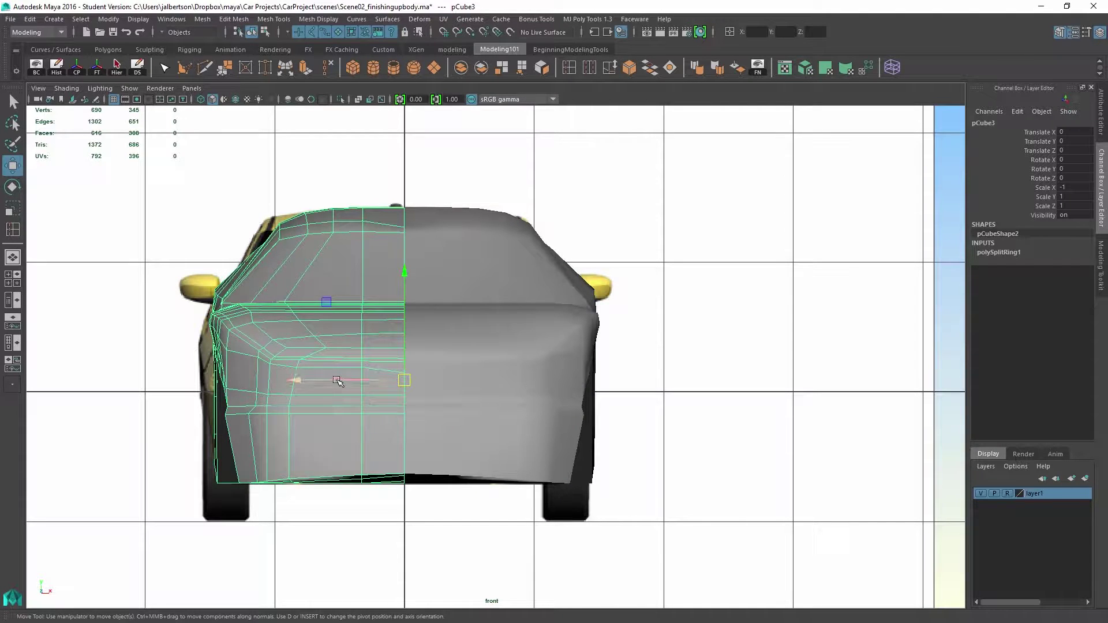
{"action": "left_click_drag", "start_coordinate": [332, 380], "coordinate": [200, 381]}
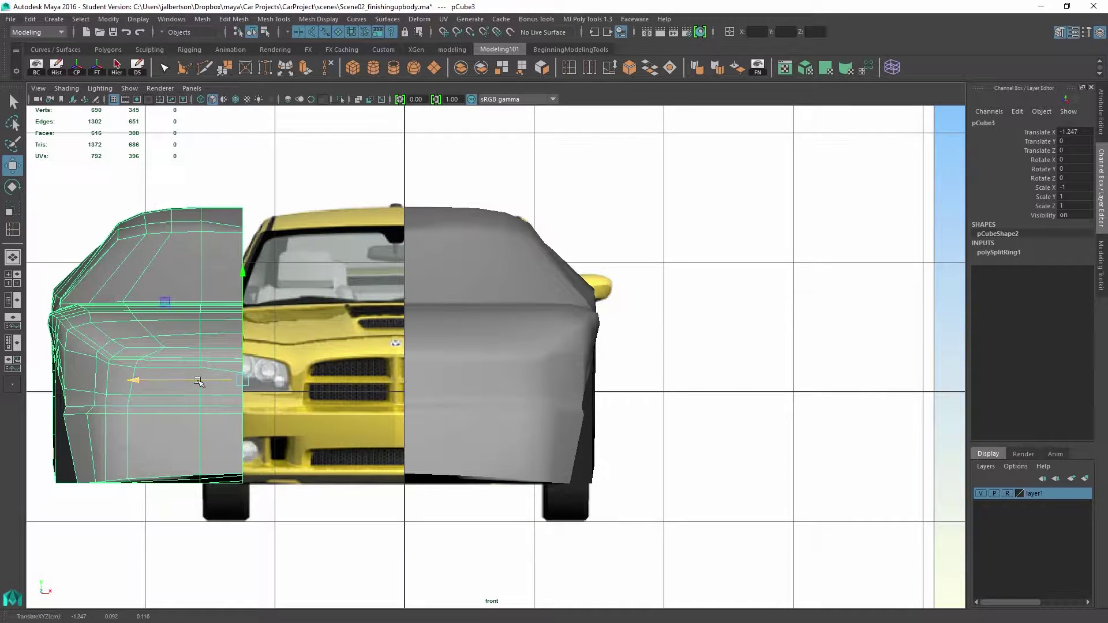
{"action": "key", "text": "Delete"}
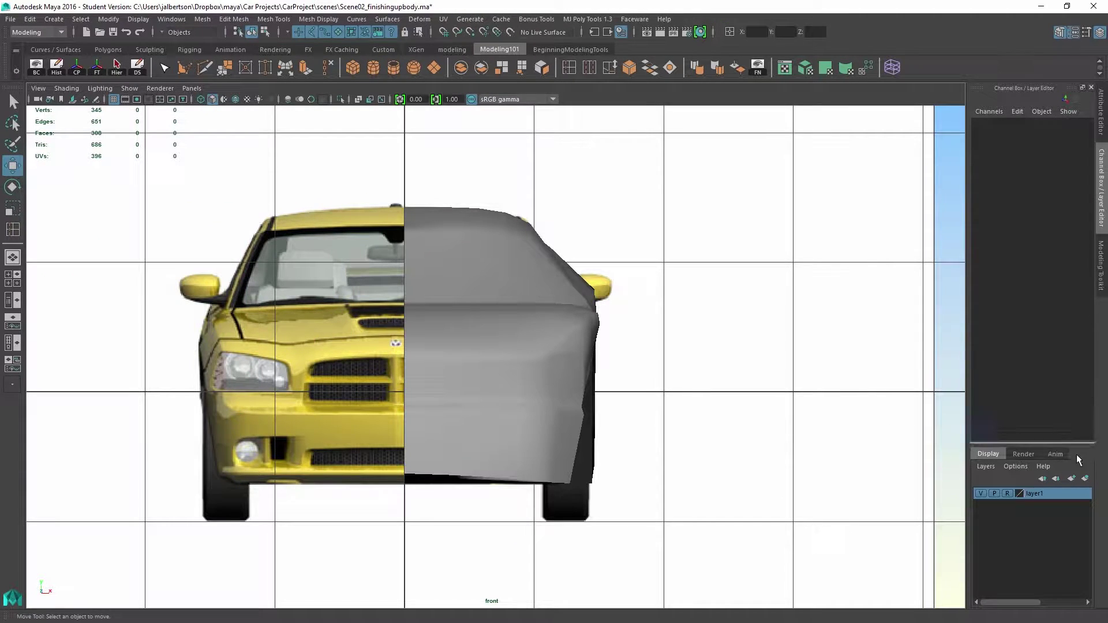
Make layer1 selectable and shift the front reference image plane to about Translate X -0.019, centring the pictured car.
{"action": "left_click", "coordinate": [1005, 493]}
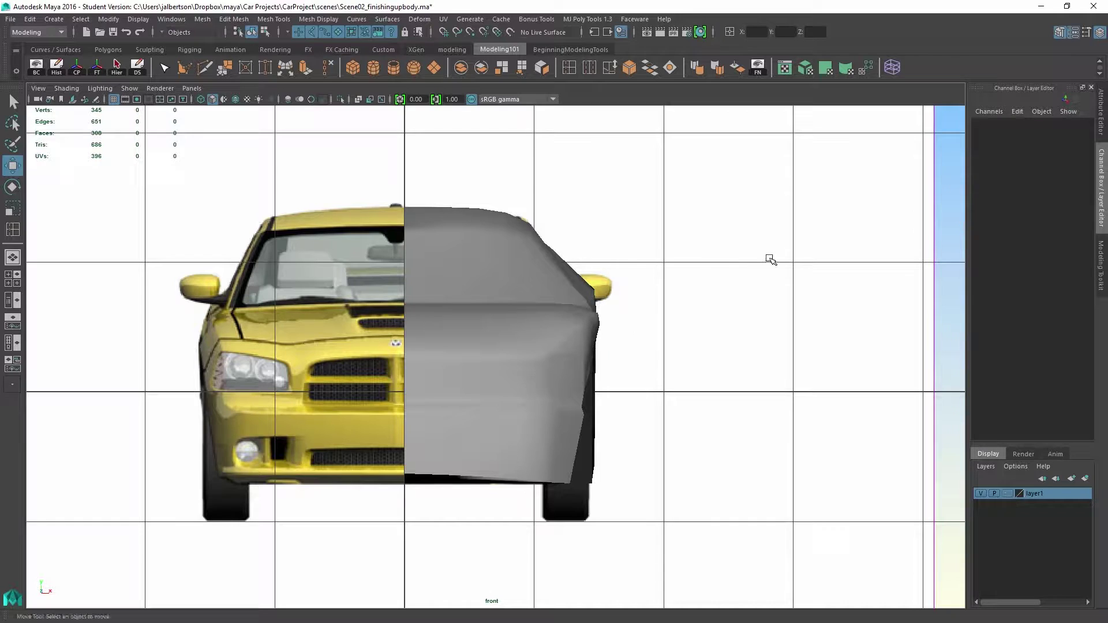
{"action": "scroll", "coordinate": [673, 252], "scroll_direction": "down", "scroll_amount": 4}
{"action": "left_click", "coordinate": [640, 239]}
{"action": "scroll", "coordinate": [681, 359], "scroll_direction": "up", "scroll_amount": 3}
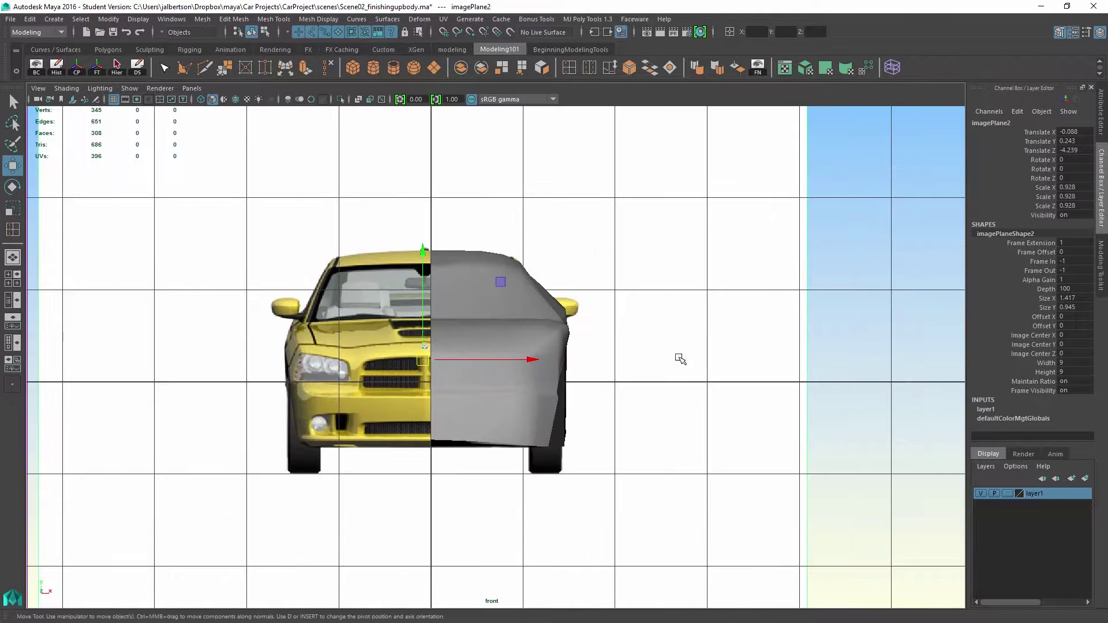
{"action": "left_click_drag", "start_coordinate": [533, 362], "coordinate": [539, 362]}
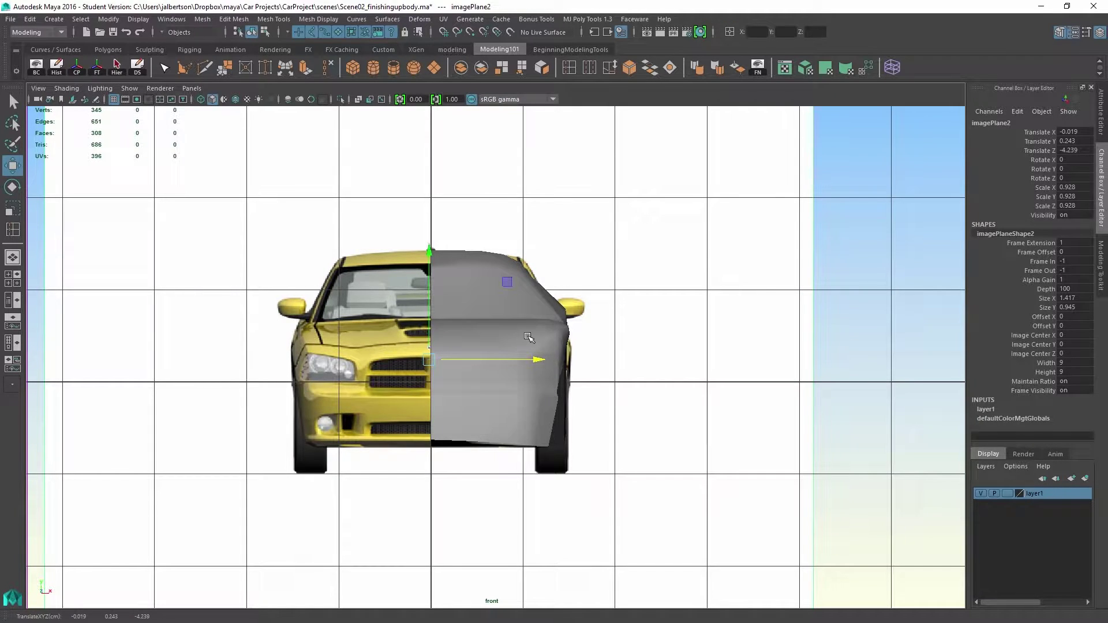
Create a mirrored duplicate of the body half with Scale X -1, working in the top view.
{"action": "left_click", "coordinate": [529, 338]}
{"action": "key", "text": "space"}
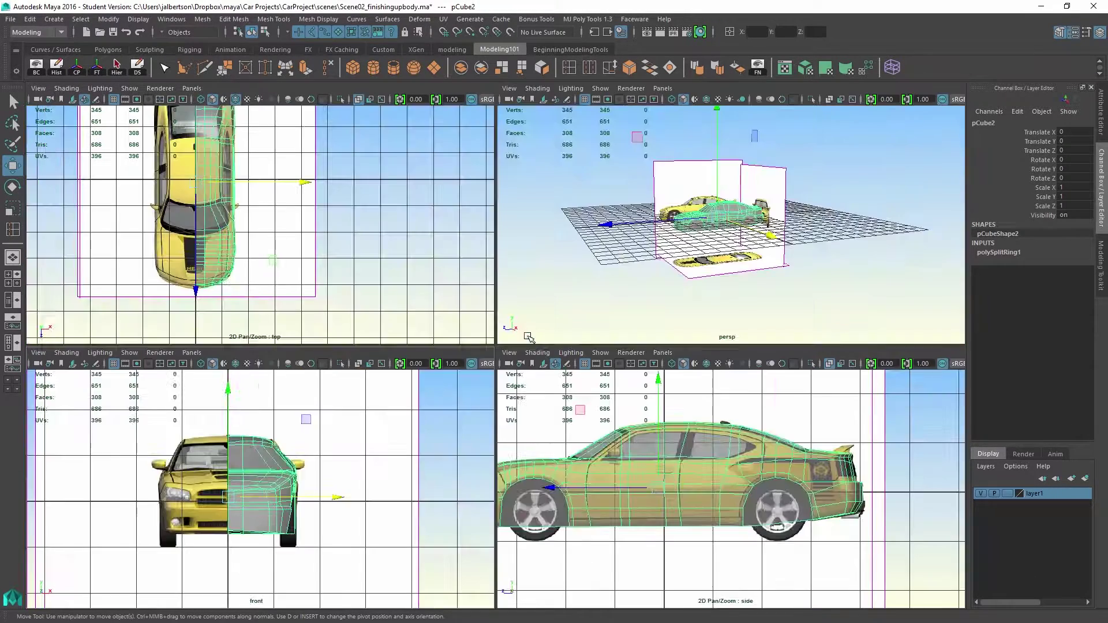
{"action": "key", "text": "space"}
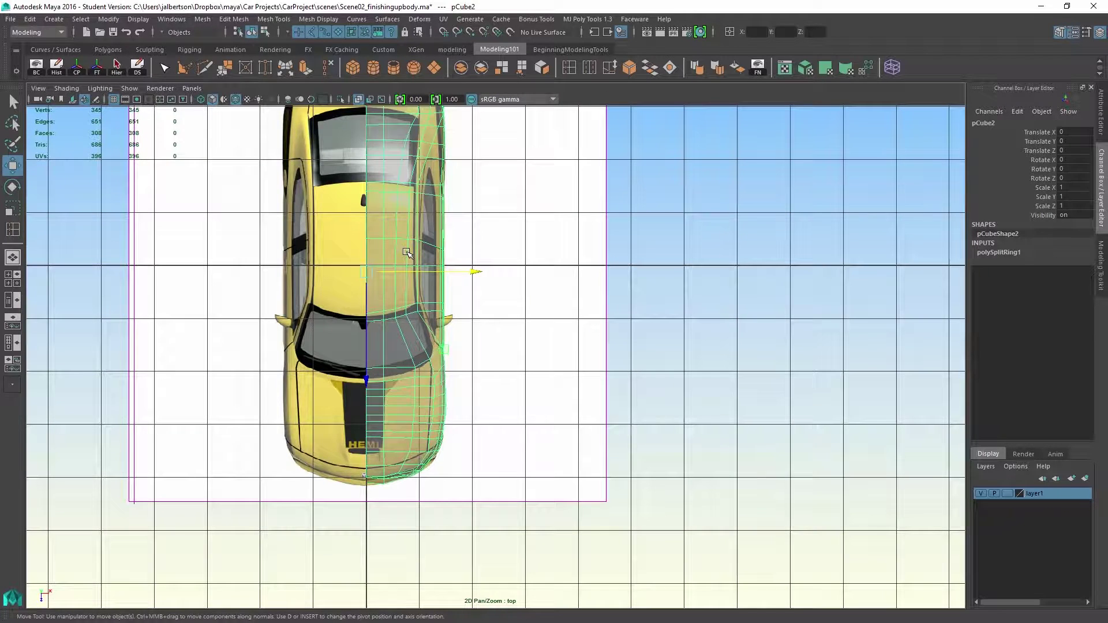
{"action": "key", "text": "ctrl+shift+d"}
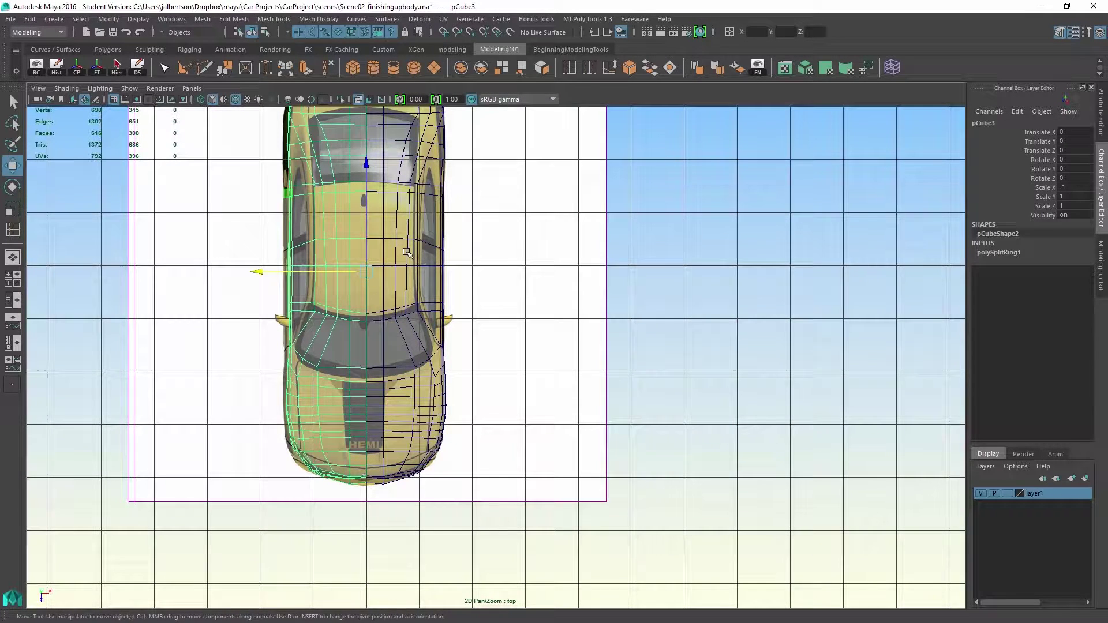
Shift the top reference image plane sideways to about Translate X 0.056 to line it up with both body halves.
{"action": "scroll", "coordinate": [415, 250], "scroll_direction": "up", "scroll_amount": 2}
{"action": "scroll", "coordinate": [445, 255], "scroll_direction": "up", "scroll_amount": 2}
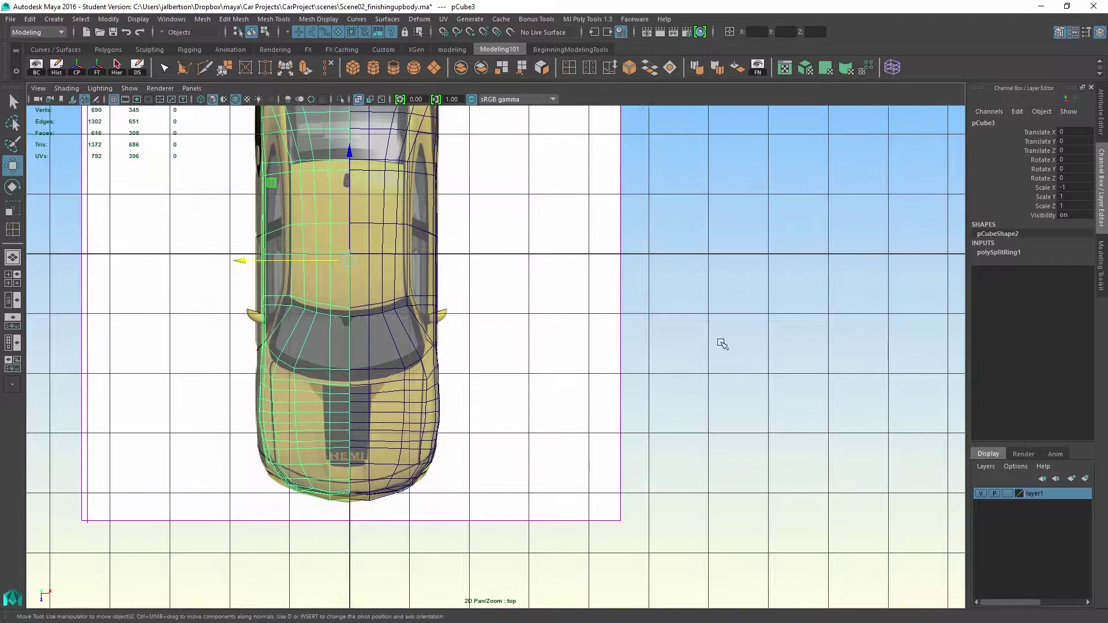
{"action": "left_click", "coordinate": [586, 342]}
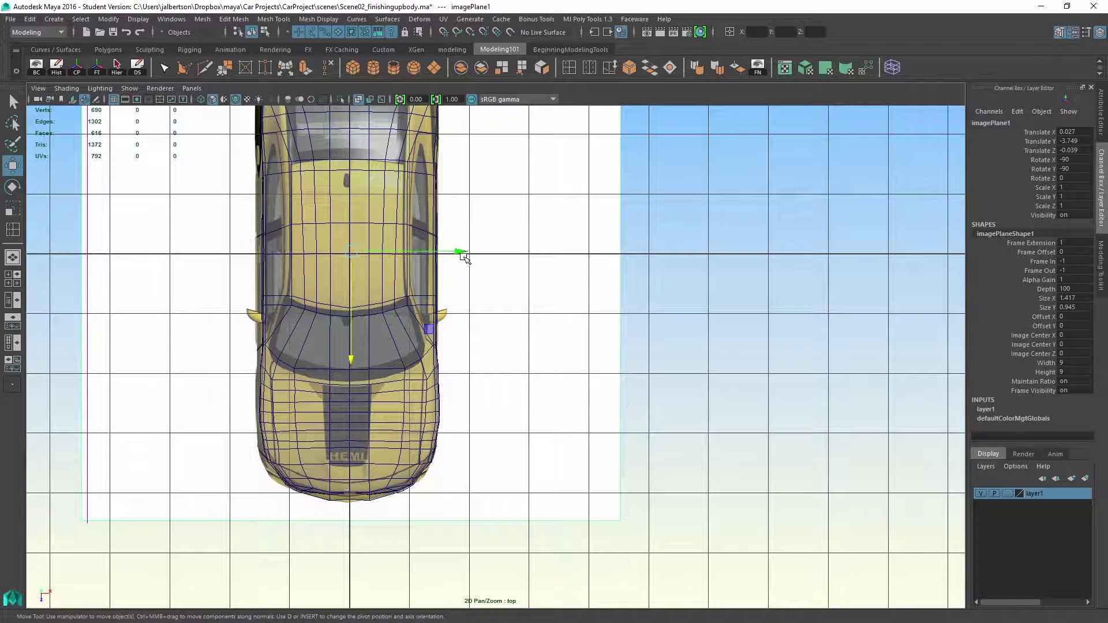
{"action": "left_click_drag", "start_coordinate": [460, 250], "coordinate": [464, 254]}
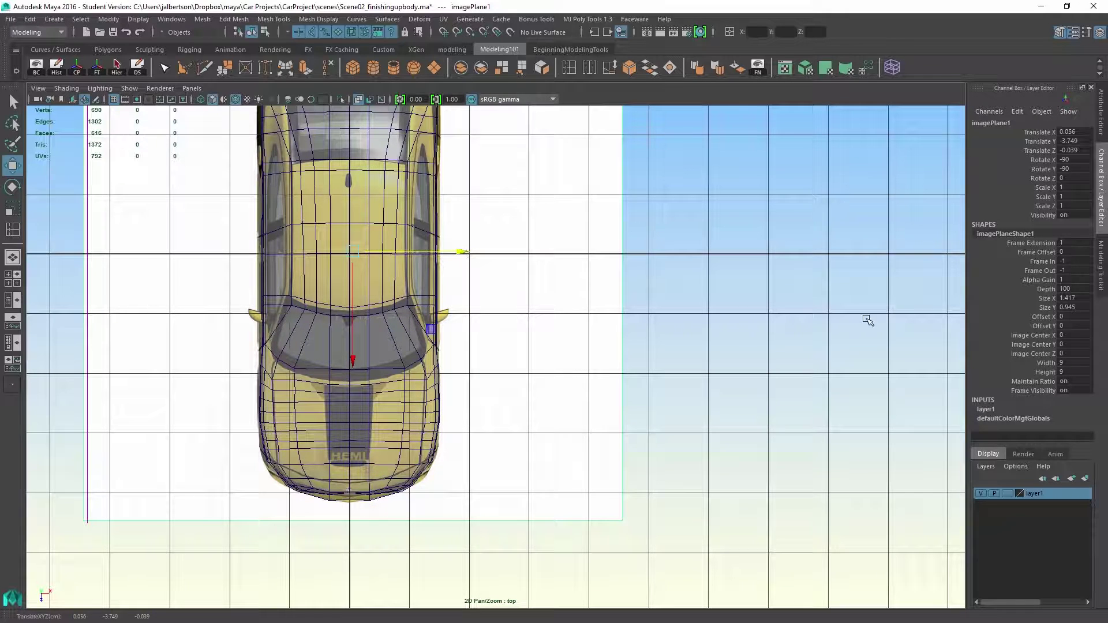
In the front view, select both body halves and adjust the roof-corner vertices in vertex mode.
{"action": "key", "text": "space"}
{"action": "key", "text": "space"}
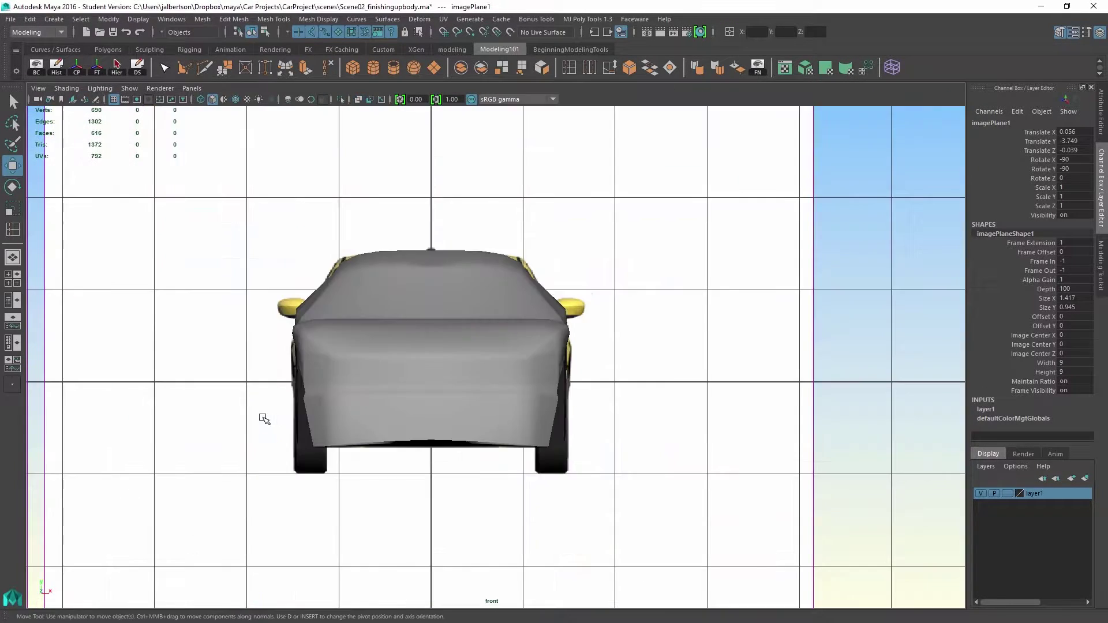
{"action": "scroll", "coordinate": [316, 409], "scroll_direction": "up", "scroll_amount": 2}
{"action": "left_click", "coordinate": [432, 446]}
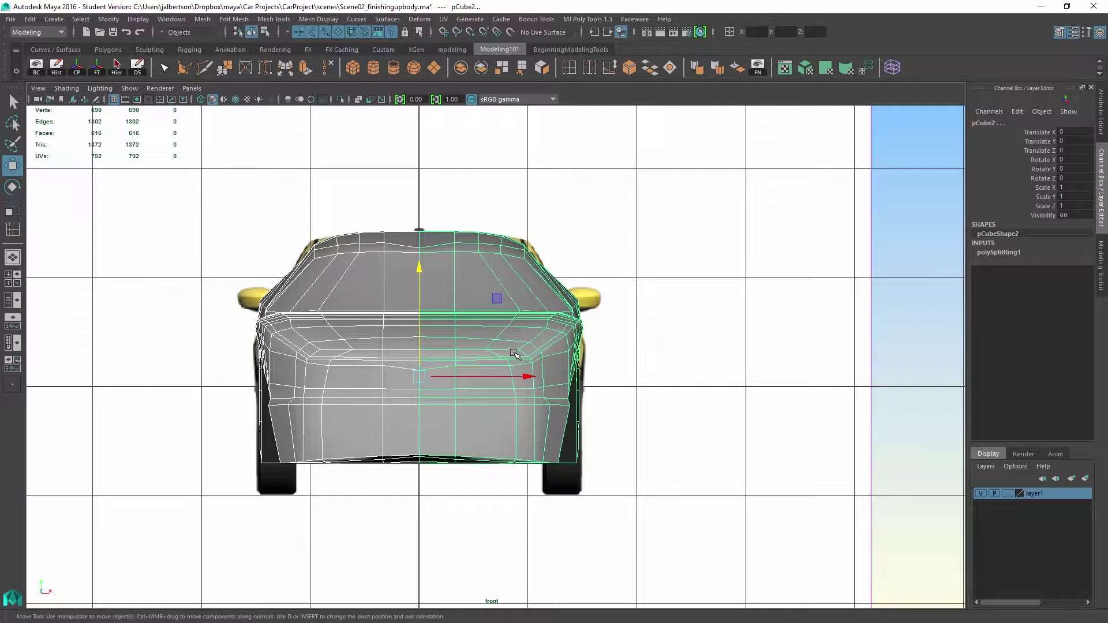
{"action": "right_click_drag", "start_coordinate": [503, 272], "coordinate": [475, 273]}
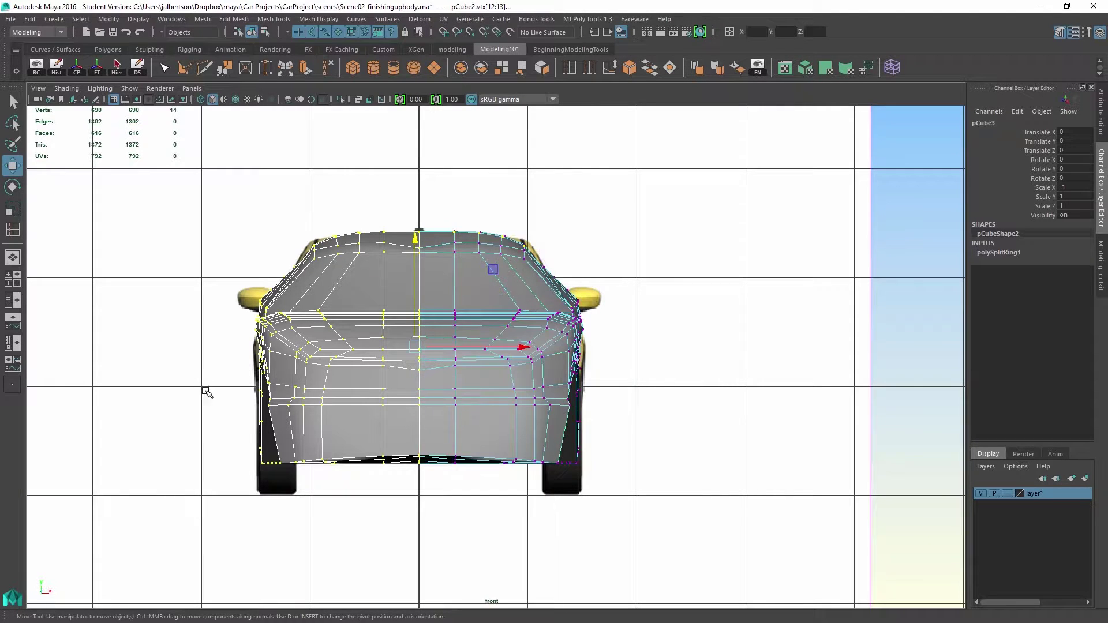
{"action": "left_click_drag", "start_coordinate": [534, 265], "coordinate": [510, 259]}
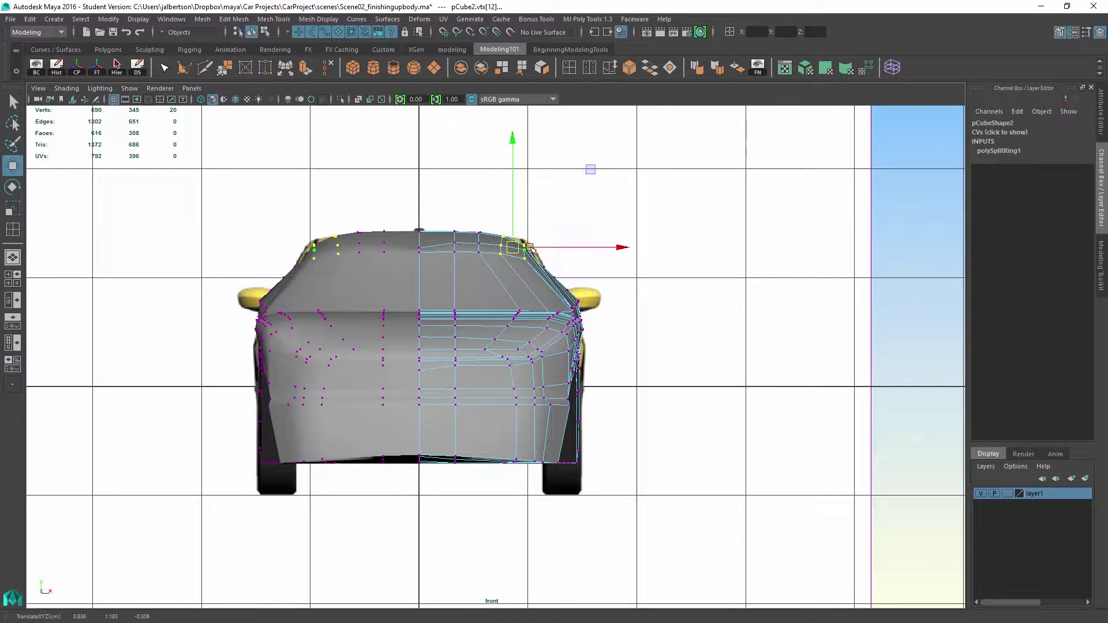
Return to object mode, toggle Backface Culling and enable X-Ray shading in the front view.
{"action": "right_click_drag", "start_coordinate": [503, 243], "coordinate": [493, 239]}
{"action": "left_click", "coordinate": [494, 239]}
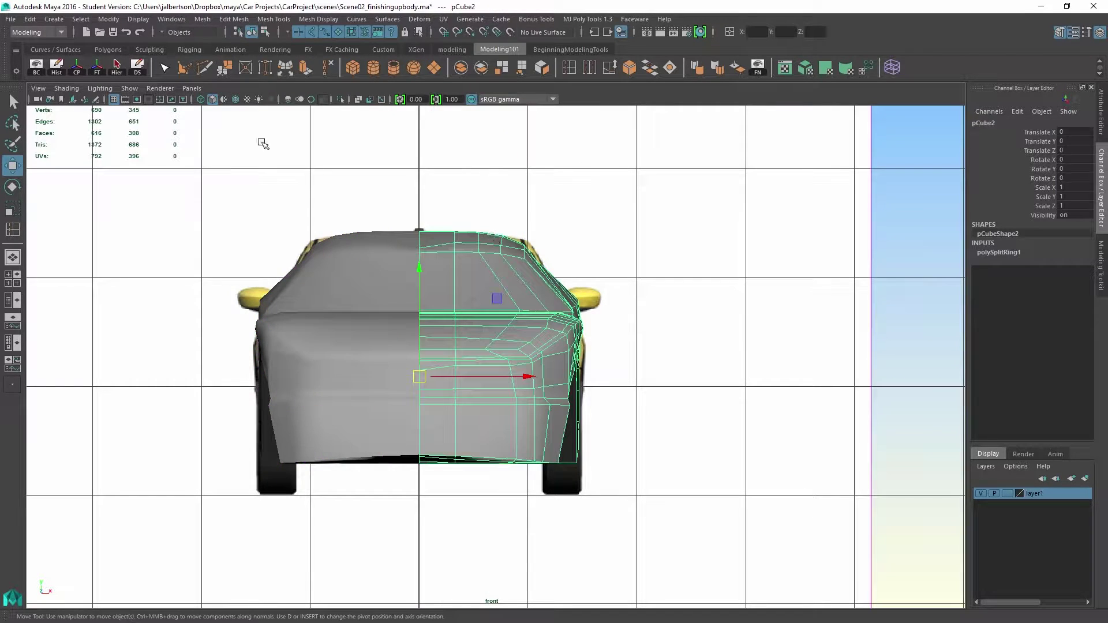
{"action": "left_click", "coordinate": [60, 89]}
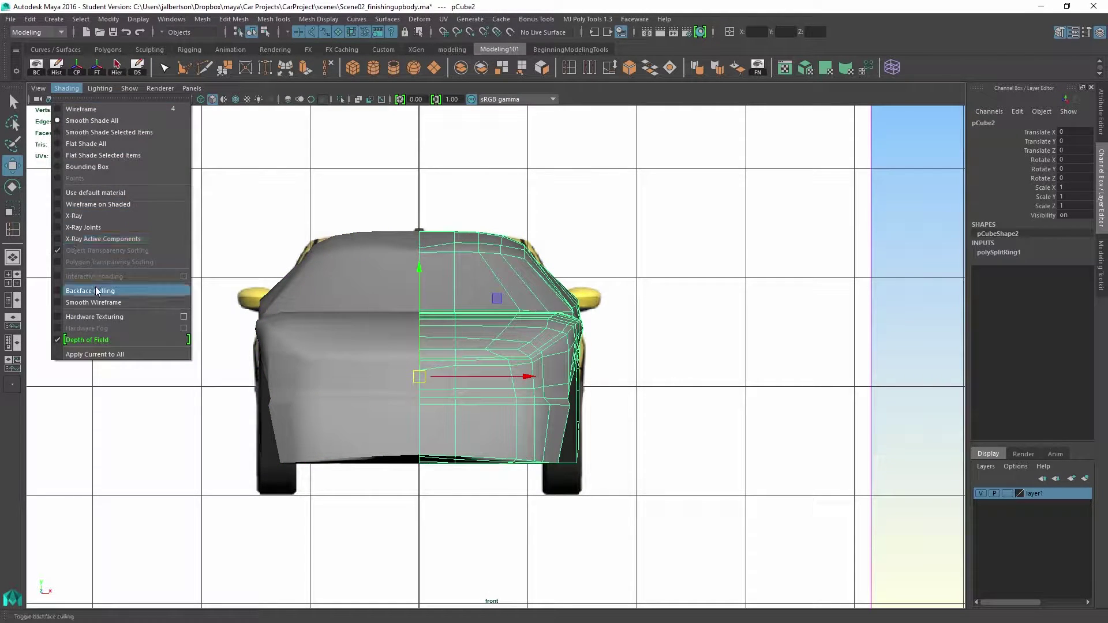
{"action": "left_click", "coordinate": [128, 291]}
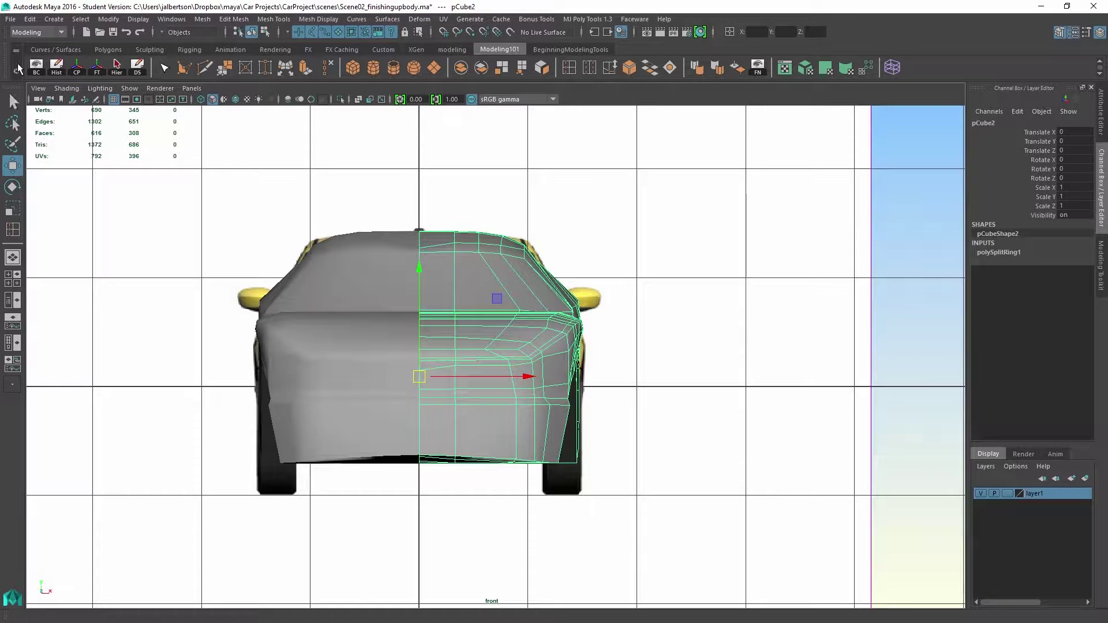
{"action": "left_click", "coordinate": [61, 89]}
{"action": "left_click", "coordinate": [93, 216]}
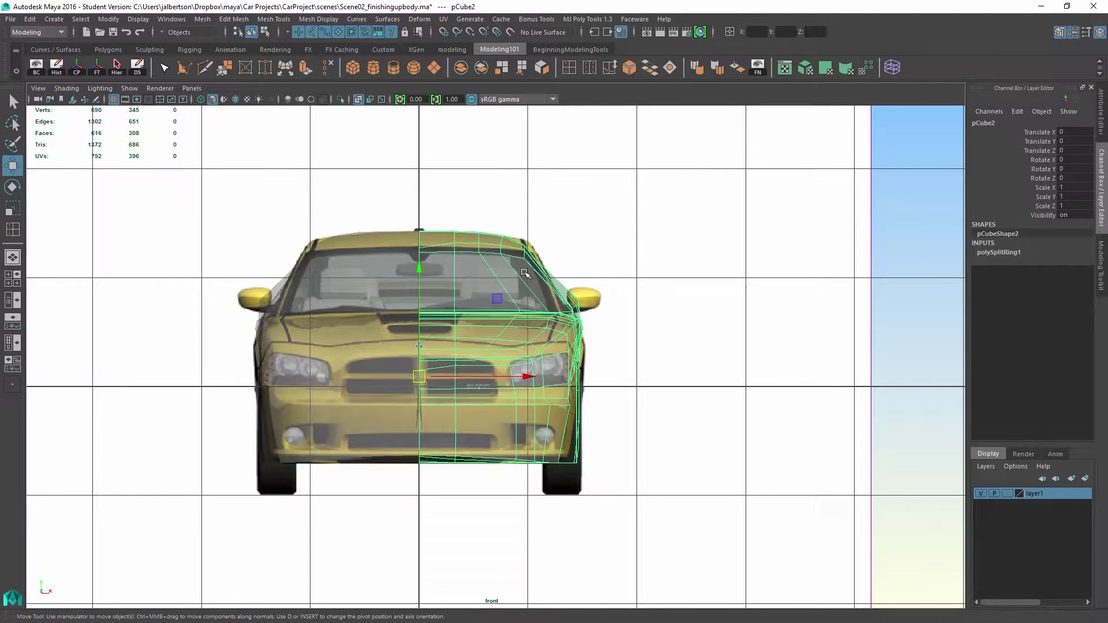
In vertex mode, move the roof-edge vertices outward to meet the roof corner in the front reference.
{"action": "right_click_drag", "start_coordinate": [524, 271], "coordinate": [484, 268]}
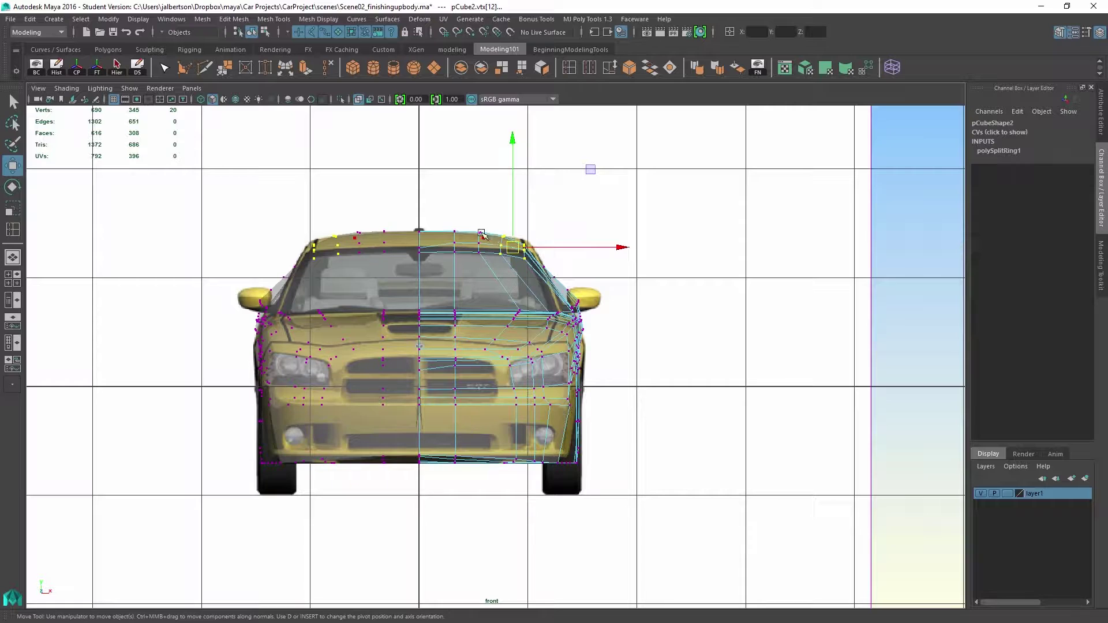
{"action": "left_click_drag", "start_coordinate": [530, 266], "coordinate": [512, 248]}
{"action": "right_click_drag", "start_coordinate": [584, 291], "coordinate": [707, 294], "text": "alt"}
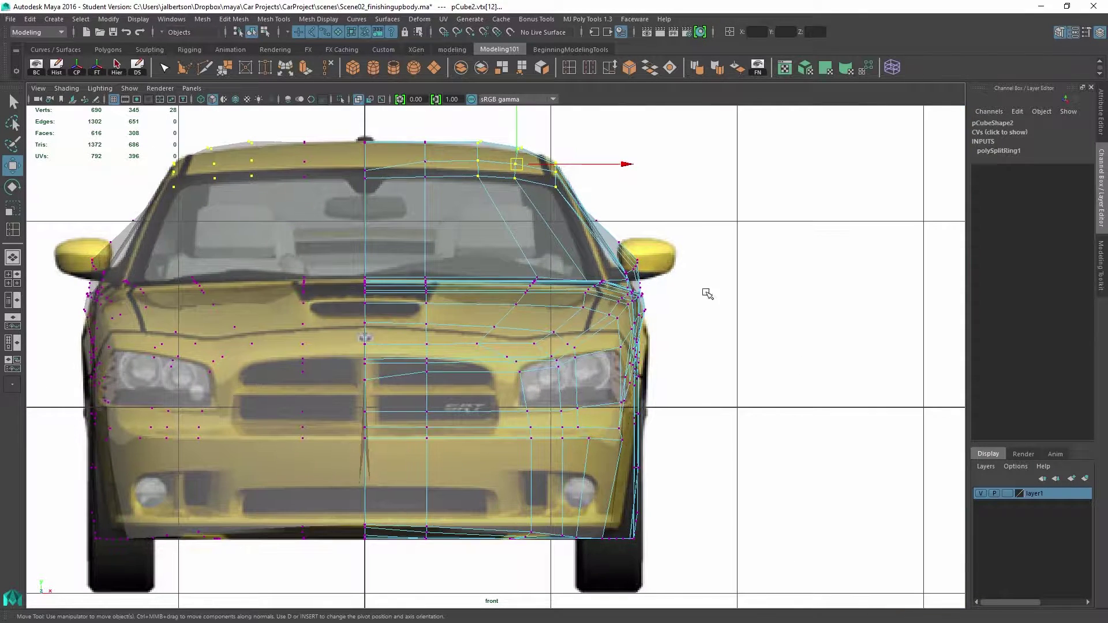
Reposition the vertices at the base of the side window beside the mirror to follow the reference outline.
{"action": "left_click_drag", "start_coordinate": [639, 268], "coordinate": [612, 251]}
{"action": "left_click", "coordinate": [639, 283], "text": "shift"}
{"action": "left_click_drag", "start_coordinate": [619, 243], "coordinate": [622, 272]}
{"action": "left_click", "coordinate": [609, 251]}
{"action": "key", "text": "ctrl+z"}
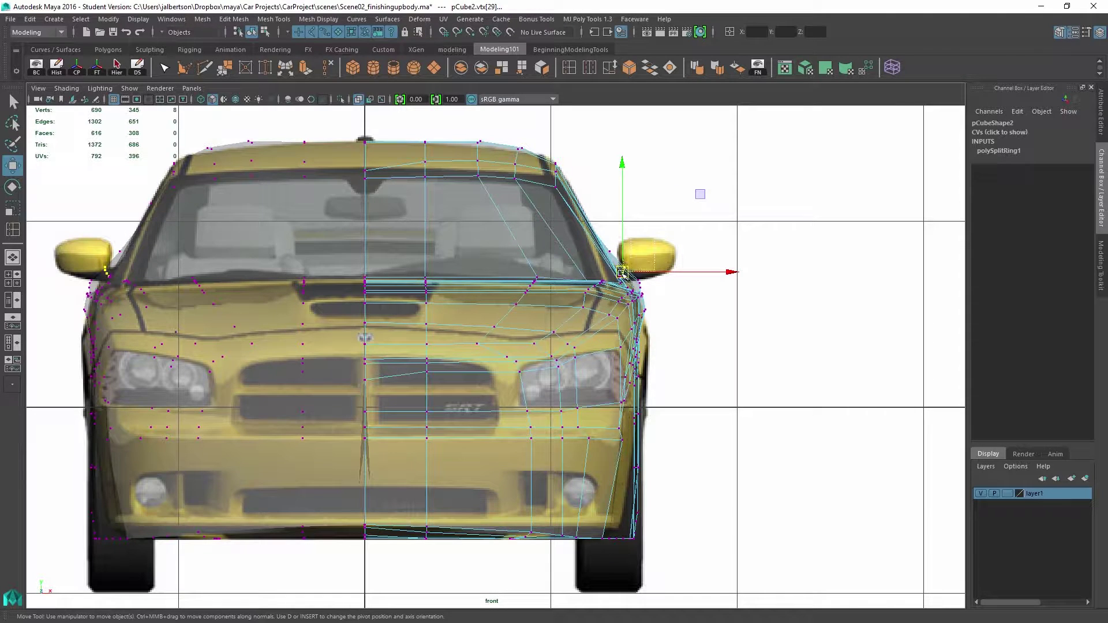
{"action": "left_click", "coordinate": [611, 249]}
{"action": "left_click_drag", "start_coordinate": [611, 250], "coordinate": [652, 268]}
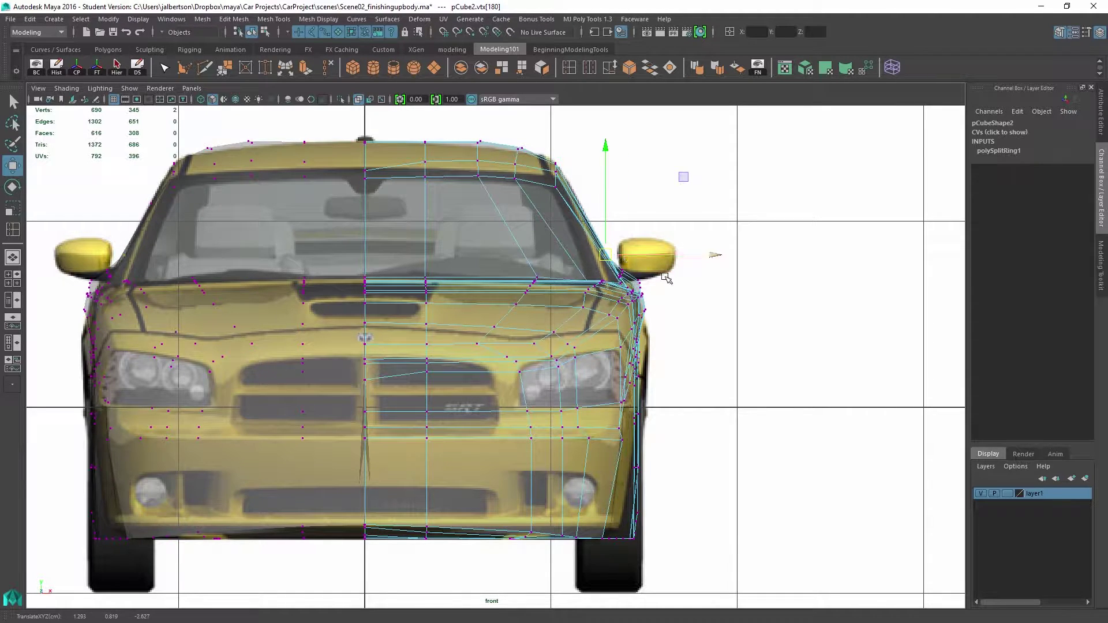
Reshape the front-view roofline by adjusting the outer roof and corner vertices and raising the two vertices near the centre line.
{"action": "left_click_drag", "start_coordinate": [471, 130], "coordinate": [486, 149]}
{"action": "left_click_drag", "start_coordinate": [479, 141], "coordinate": [557, 163]}
{"action": "left_click", "coordinate": [558, 173]}
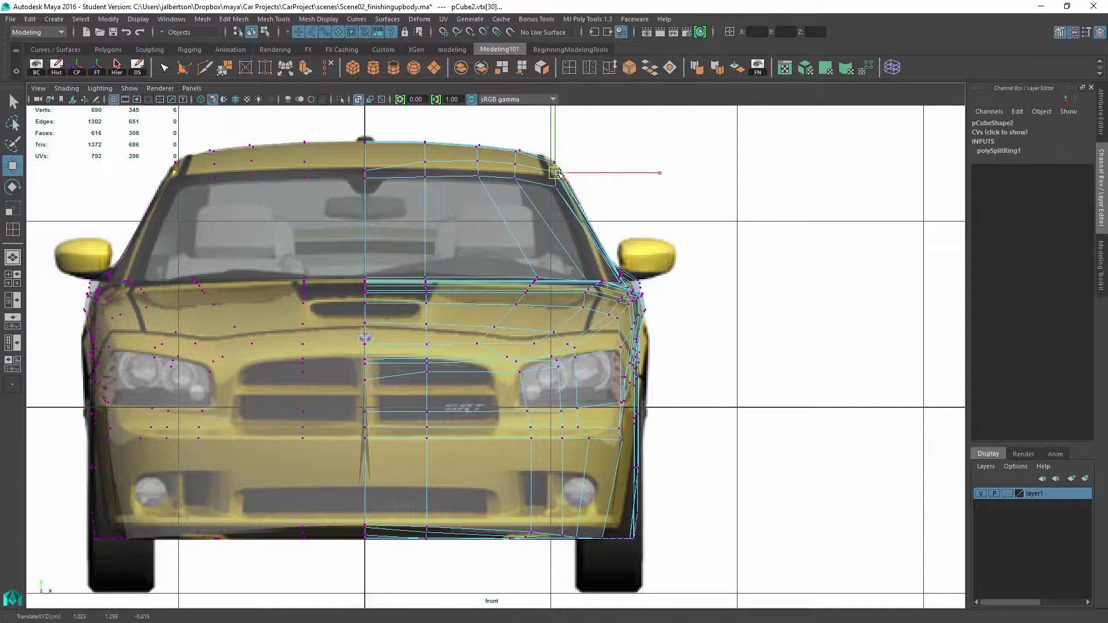
{"action": "left_click", "coordinate": [364, 169]}
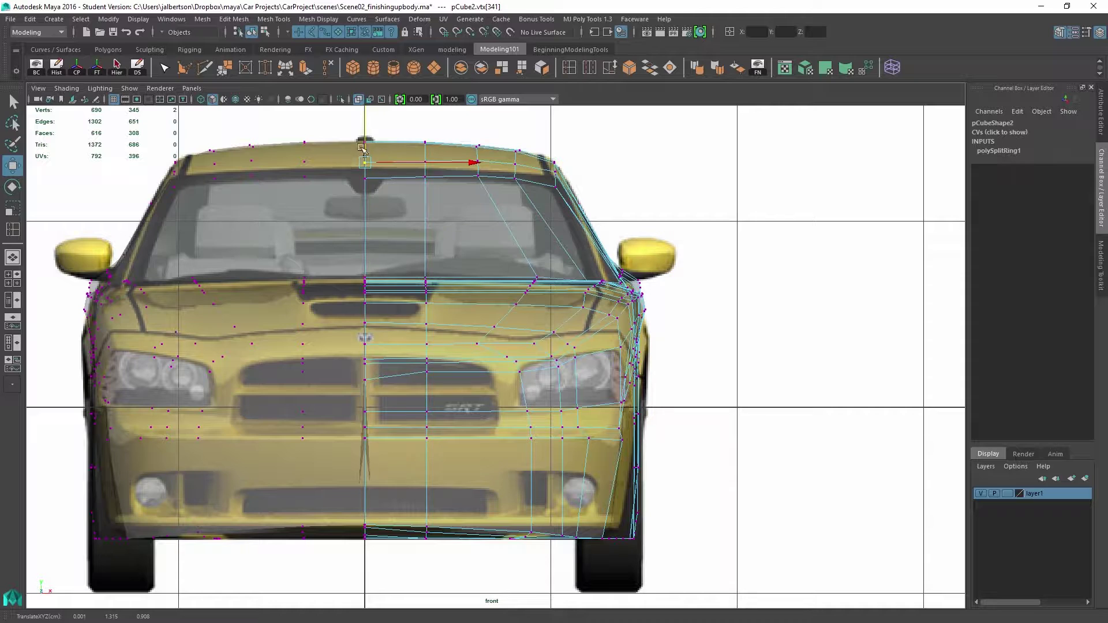
{"action": "left_click", "coordinate": [418, 156], "text": "shift"}
{"action": "left_click_drag", "start_coordinate": [391, 141], "coordinate": [394, 137]}
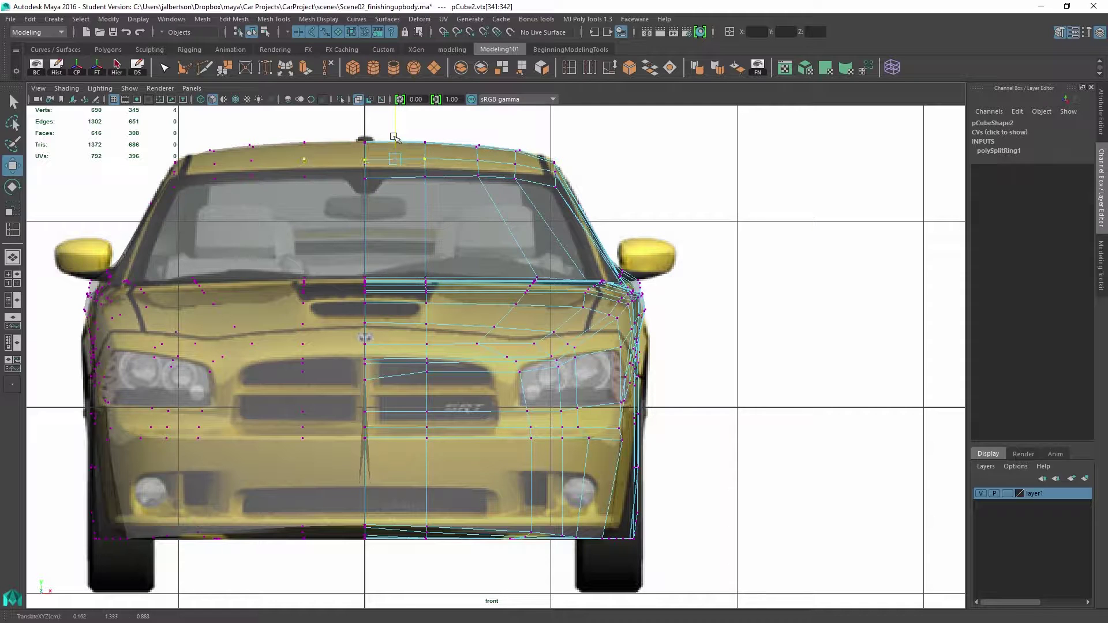
Raise the vertices along the windshield's upper edge and its outer corner to match the front reference.
{"action": "left_click_drag", "start_coordinate": [346, 183], "coordinate": [494, 170]}
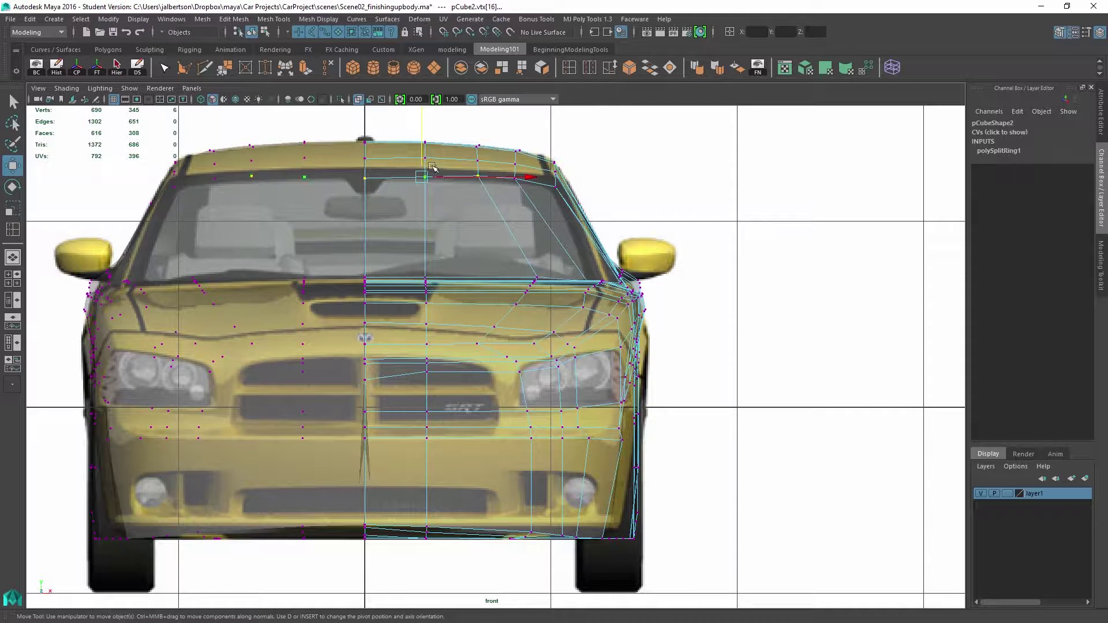
{"action": "left_click_drag", "start_coordinate": [420, 160], "coordinate": [424, 155]}
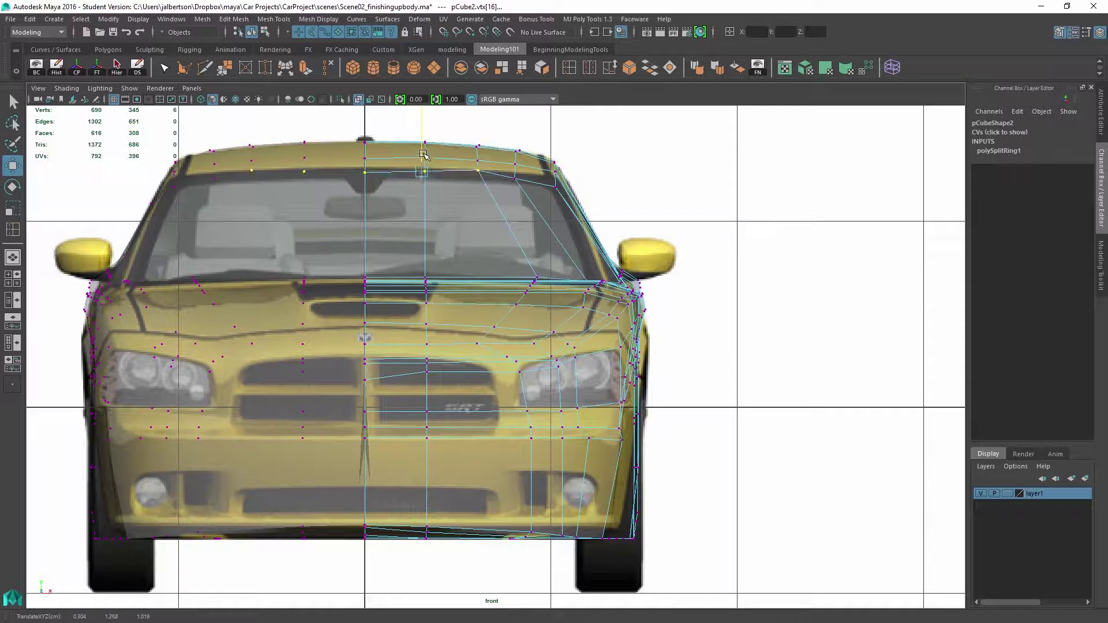
{"action": "left_click_drag", "start_coordinate": [361, 183], "coordinate": [435, 159]}
{"action": "left_click_drag", "start_coordinate": [394, 154], "coordinate": [395, 152]}
{"action": "left_click_drag", "start_coordinate": [508, 198], "coordinate": [563, 184]}
{"action": "left_click_drag", "start_coordinate": [556, 187], "coordinate": [554, 180]}
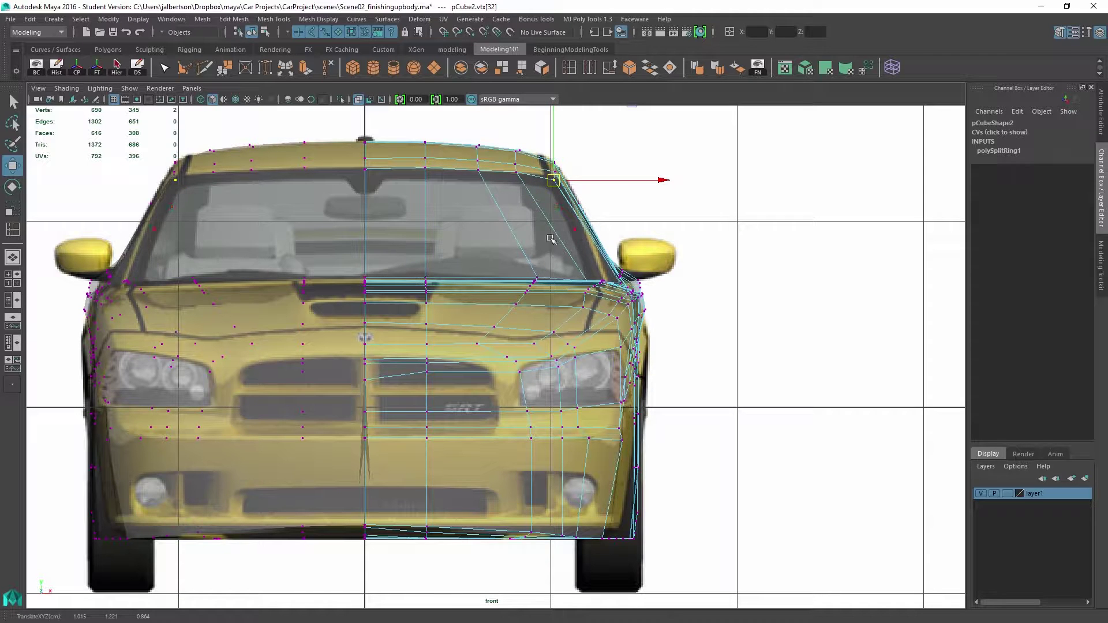
Move the outer hood vertex above the headlight onto the hood's front edge line in the reference.
{"action": "right_click_drag", "start_coordinate": [637, 296], "coordinate": [595, 285], "text": "alt"}
{"action": "left_click_drag", "start_coordinate": [594, 290], "coordinate": [568, 334]}
{"action": "left_click_drag", "start_coordinate": [563, 328], "coordinate": [560, 326]}
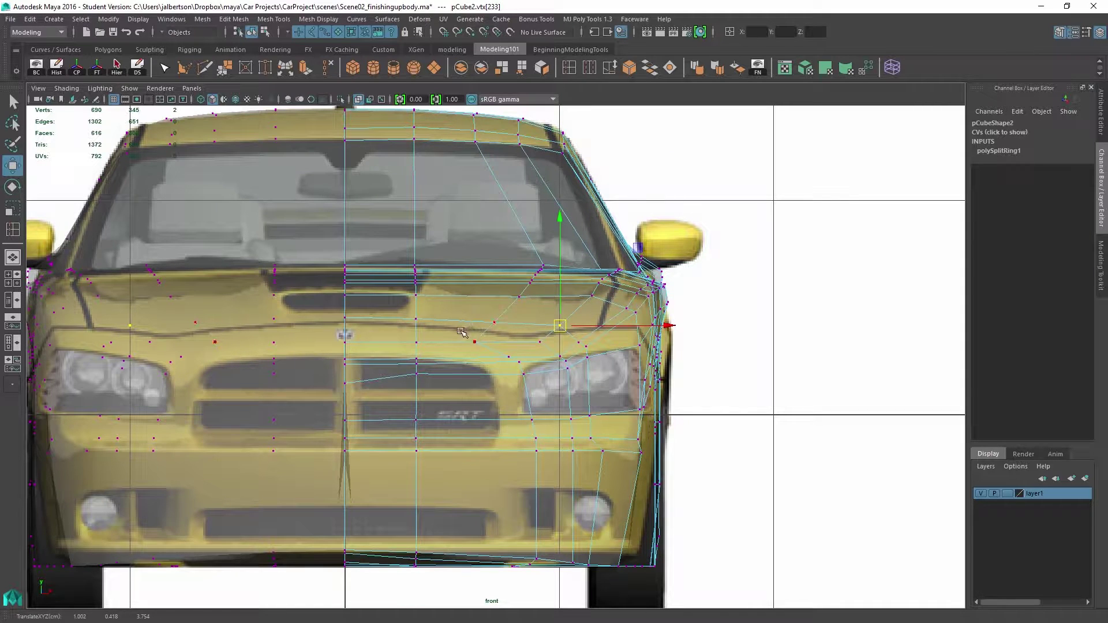
Reposition the vertices between the hood edge and the grille onto the upper grille's outer corner in the front reference.
{"action": "left_click_drag", "start_coordinate": [462, 331], "coordinate": [542, 349]}
{"action": "left_click_drag", "start_coordinate": [507, 342], "coordinate": [491, 369]}
{"action": "left_click", "coordinate": [517, 363]}
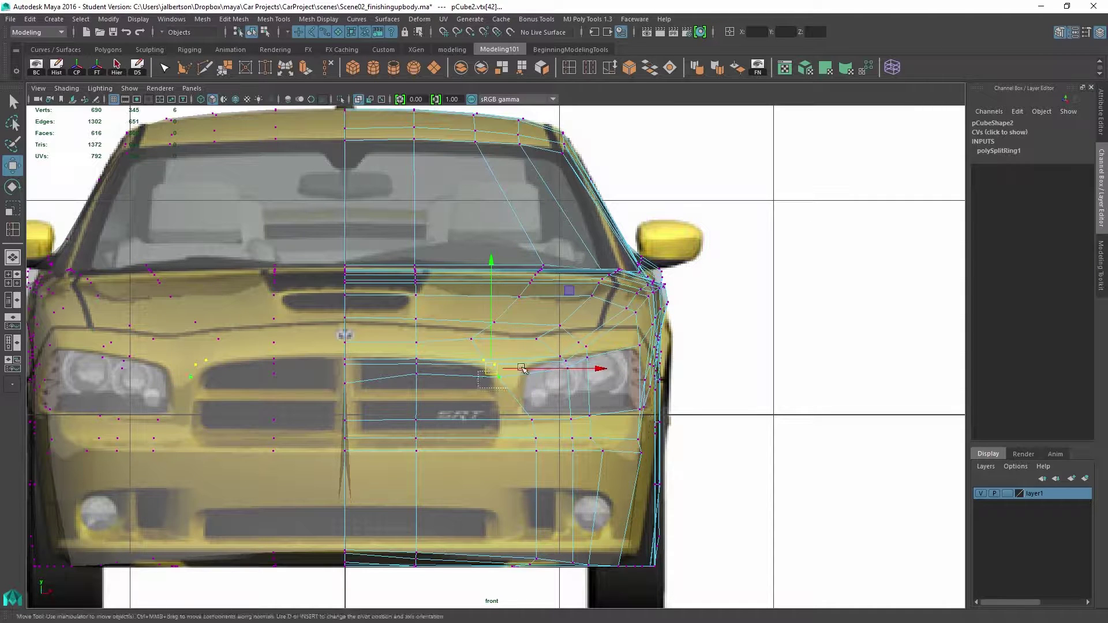
{"action": "left_click", "coordinate": [499, 377]}
{"action": "left_click", "coordinate": [487, 387]}
{"action": "key", "text": "ctrl+z"}
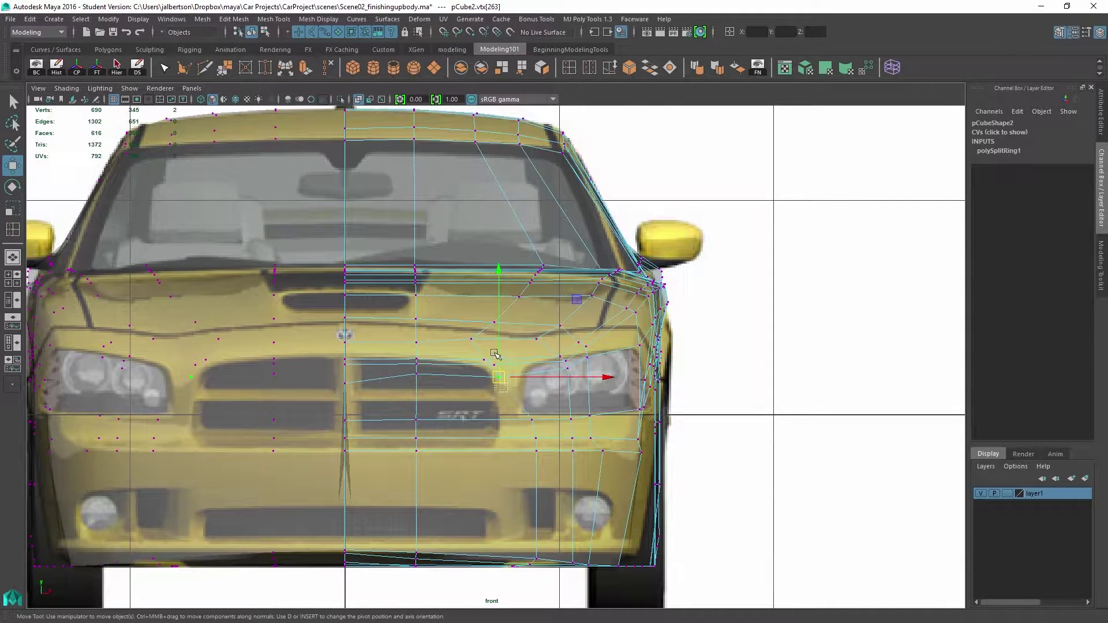
{"action": "mouse_move", "coordinate": [491, 354]}
{"action": "left_mouse_down"}
{"action": "mouse_move", "coordinate": [506, 385]}
{"action": "mouse_move", "coordinate": [489, 376]}
{"action": "left_mouse_up"}
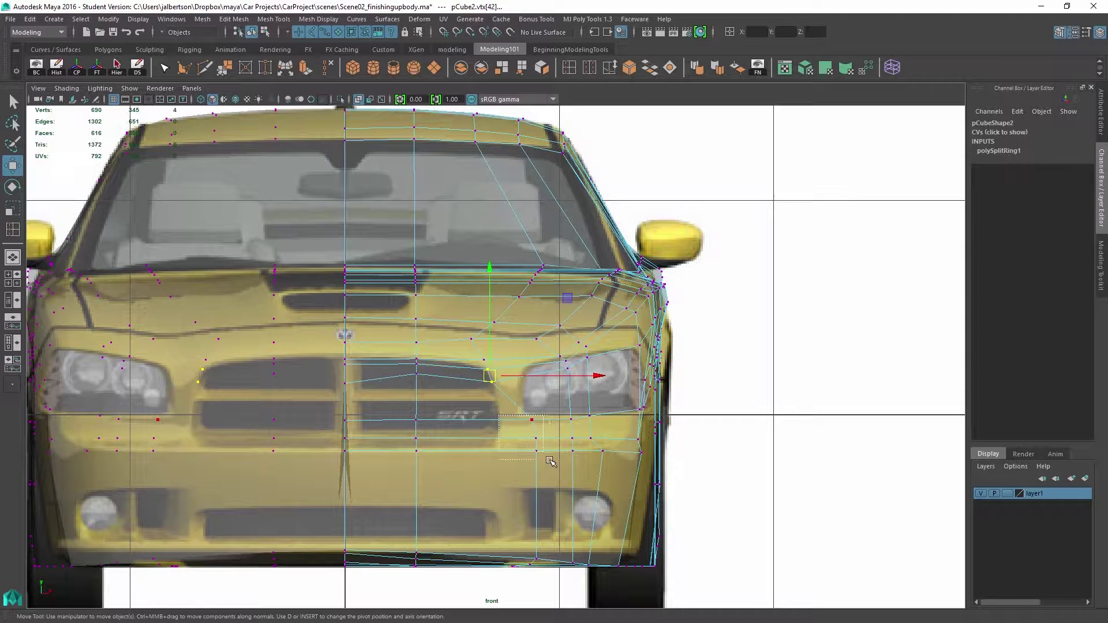
Shift the vertices beside the lower grille and directly below it at the bumper's bottom inward to the grille's outer edge.
{"action": "left_click_drag", "start_coordinate": [549, 462], "coordinate": [549, 461]}
{"action": "middle_click_drag", "start_coordinate": [526, 440], "coordinate": [518, 440]}
{"action": "middle_click_drag", "start_coordinate": [539, 326], "coordinate": [544, 234], "text": "alt"}
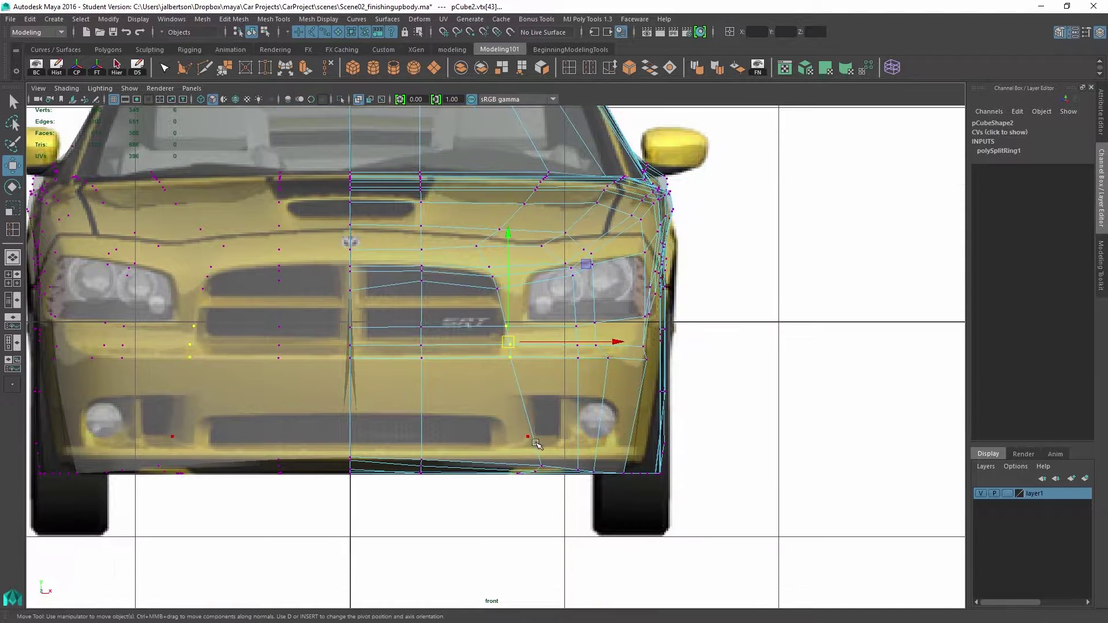
{"action": "left_click_drag", "start_coordinate": [545, 470], "coordinate": [552, 485]}
{"action": "middle_click_drag", "start_coordinate": [530, 471], "coordinate": [509, 470]}
{"action": "left_click_drag", "start_coordinate": [477, 397], "coordinate": [516, 462]}
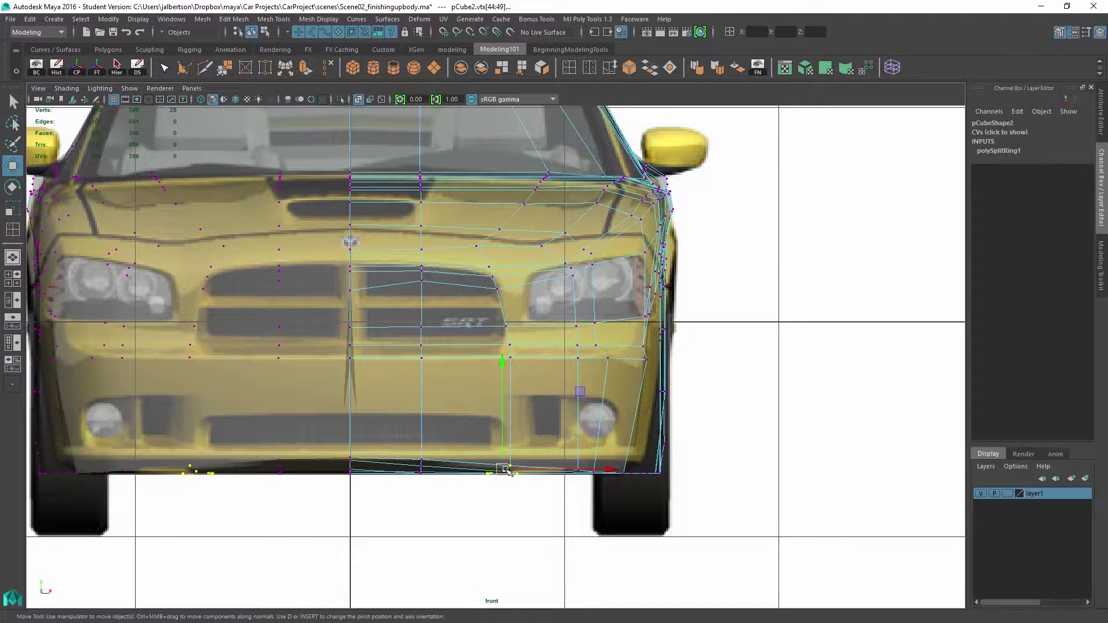
{"action": "left_click_drag", "start_coordinate": [507, 470], "coordinate": [506, 471]}
Adjust the heights of the centre-line vertices at the bumper's bottom edge and of the upper grille vertices near the centre.
{"action": "left_click_drag", "start_coordinate": [371, 445], "coordinate": [388, 469]}
{"action": "left_click", "coordinate": [351, 468]}
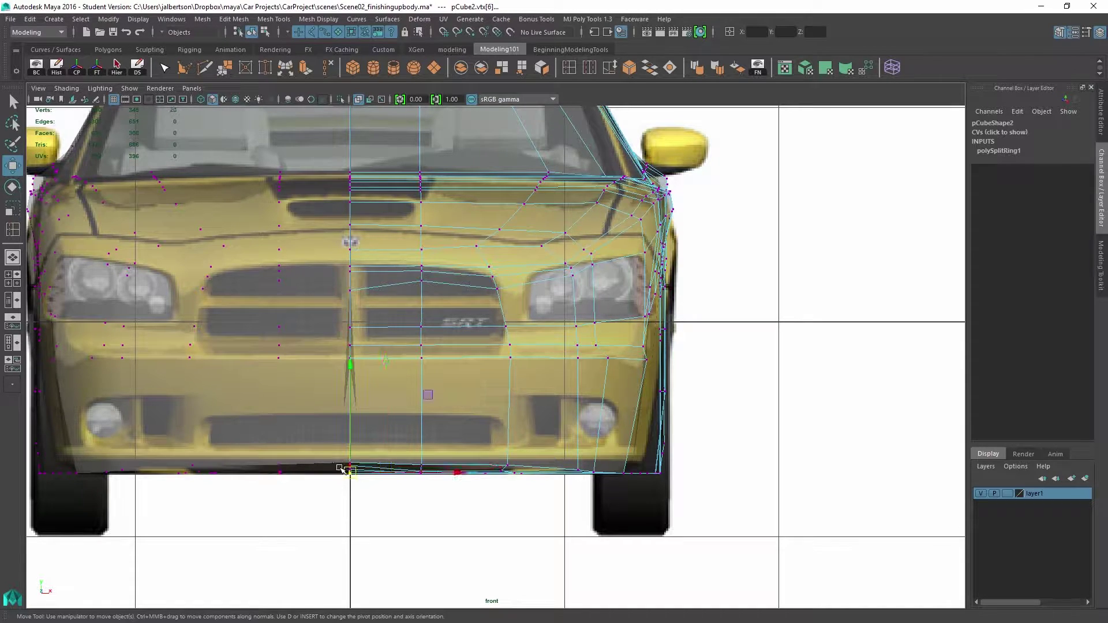
{"action": "left_click", "coordinate": [344, 464]}
{"action": "key", "text": "q"}
{"action": "left_click", "coordinate": [348, 467]}
{"action": "key", "text": "w"}
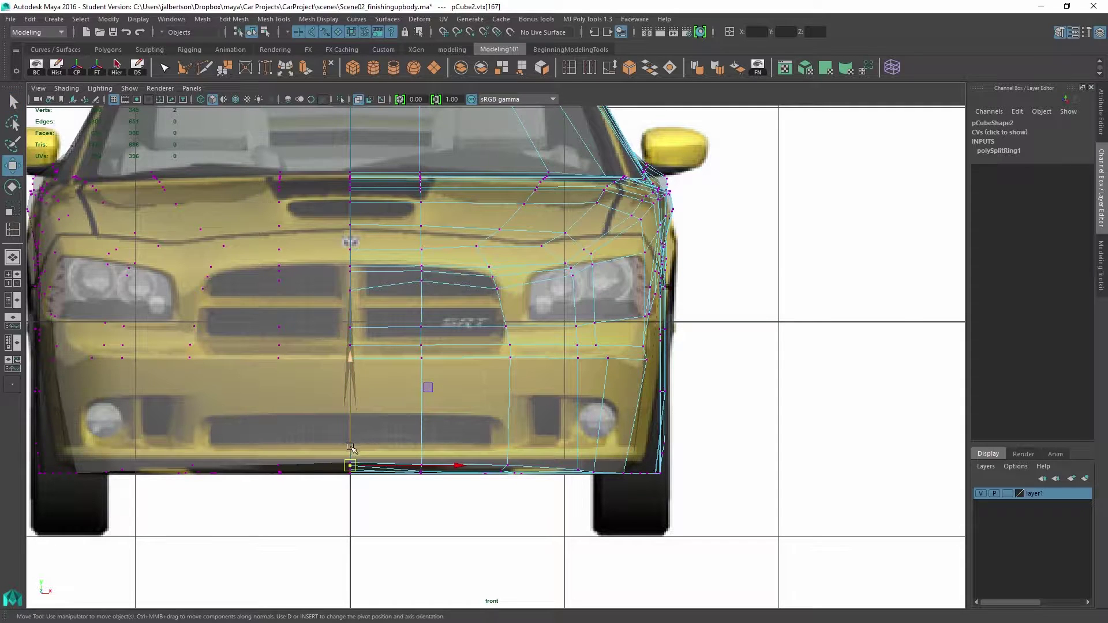
{"action": "left_click_drag", "start_coordinate": [351, 451], "coordinate": [374, 481]}
{"action": "scroll", "coordinate": [357, 335], "scroll_direction": "down", "scroll_amount": 3}
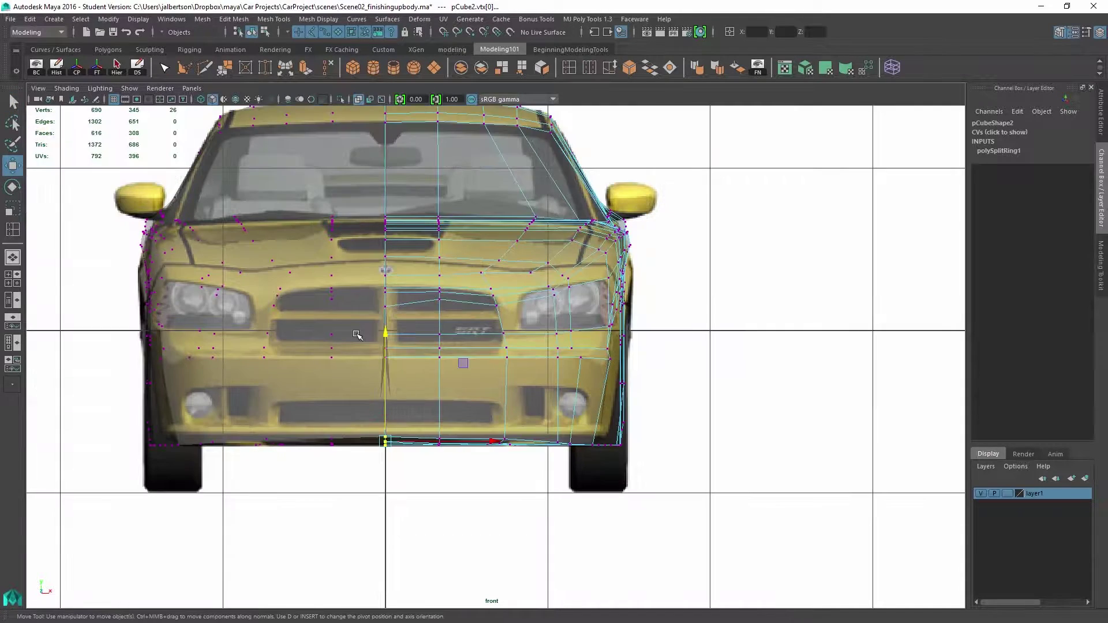
{"action": "left_click_drag", "start_coordinate": [400, 296], "coordinate": [453, 312]}
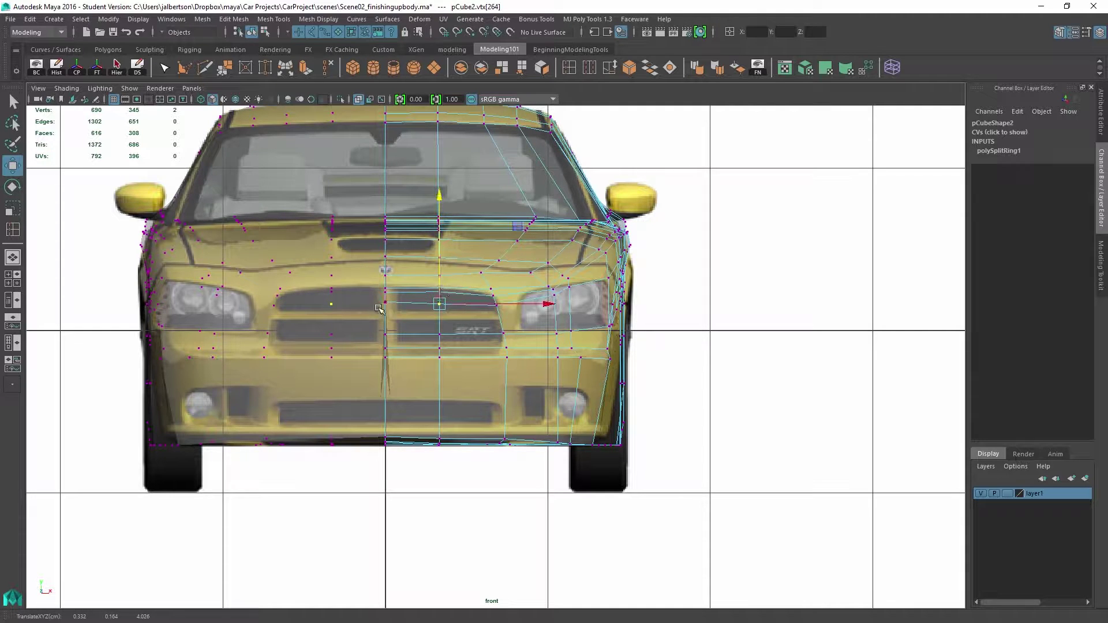
{"action": "left_click_drag", "start_coordinate": [379, 308], "coordinate": [394, 301]}
Slide the vertex on the windshield's base line inward, closer to below the roof vertex it connects to.
{"action": "middle_click_drag", "start_coordinate": [492, 326], "coordinate": [452, 407], "text": "alt"}
{"action": "left_click", "coordinate": [507, 301]}
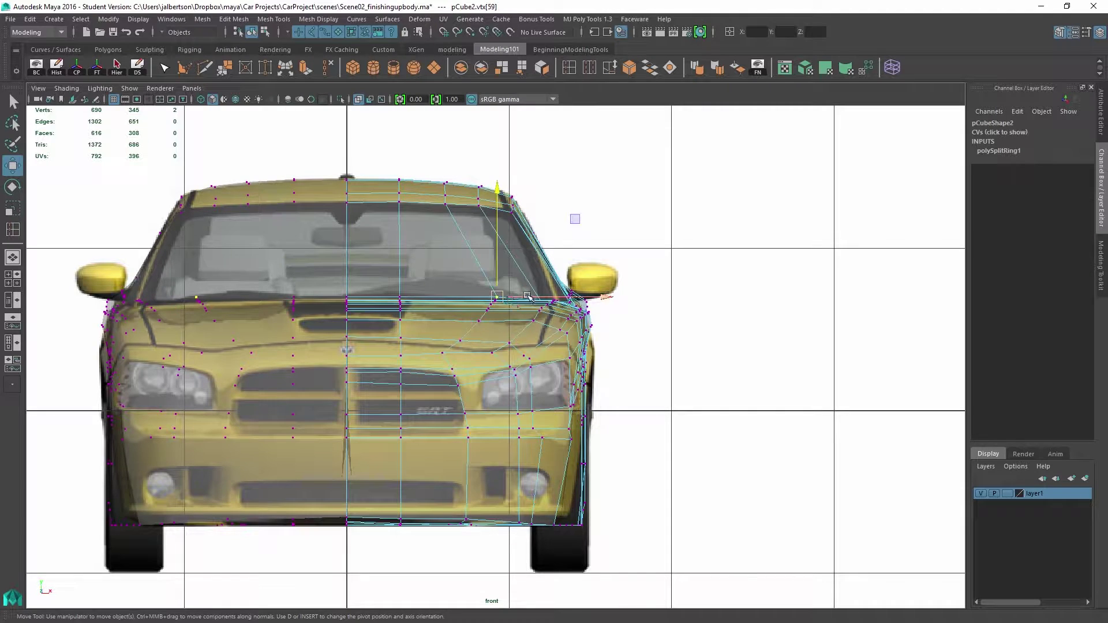
{"action": "left_click_drag", "start_coordinate": [526, 297], "coordinate": [519, 297]}
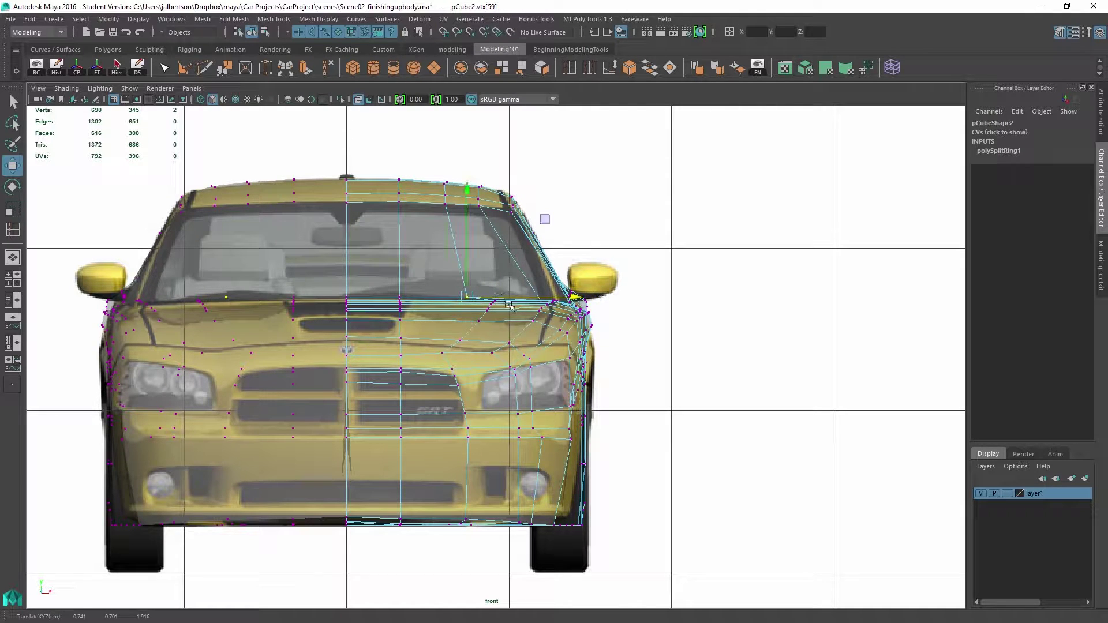
Try to shift the hood vertices below the windshield inward in separate groups, and undo those moves.
{"action": "left_click_drag", "start_coordinate": [500, 293], "coordinate": [481, 312]}
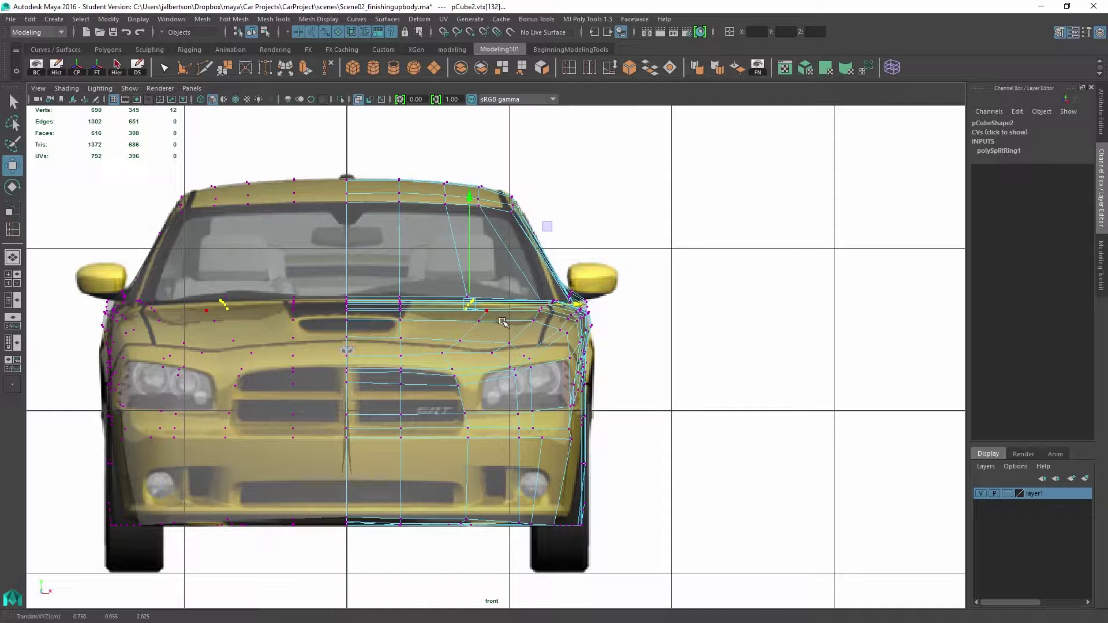
{"action": "left_click_drag", "start_coordinate": [474, 308], "coordinate": [494, 325]}
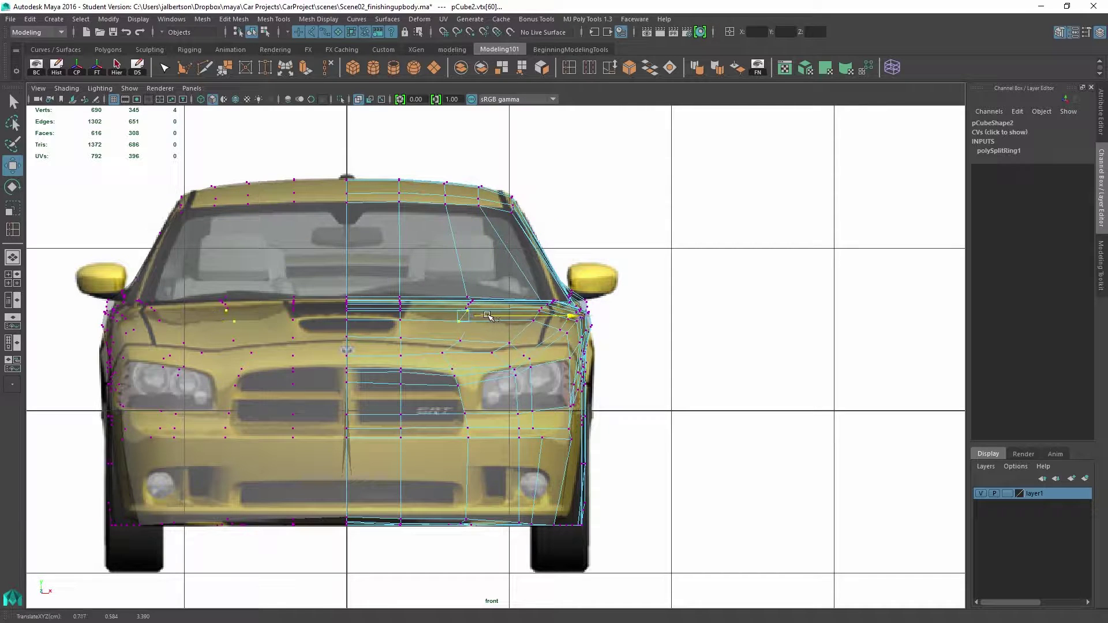
{"action": "left_click", "coordinate": [454, 339]}
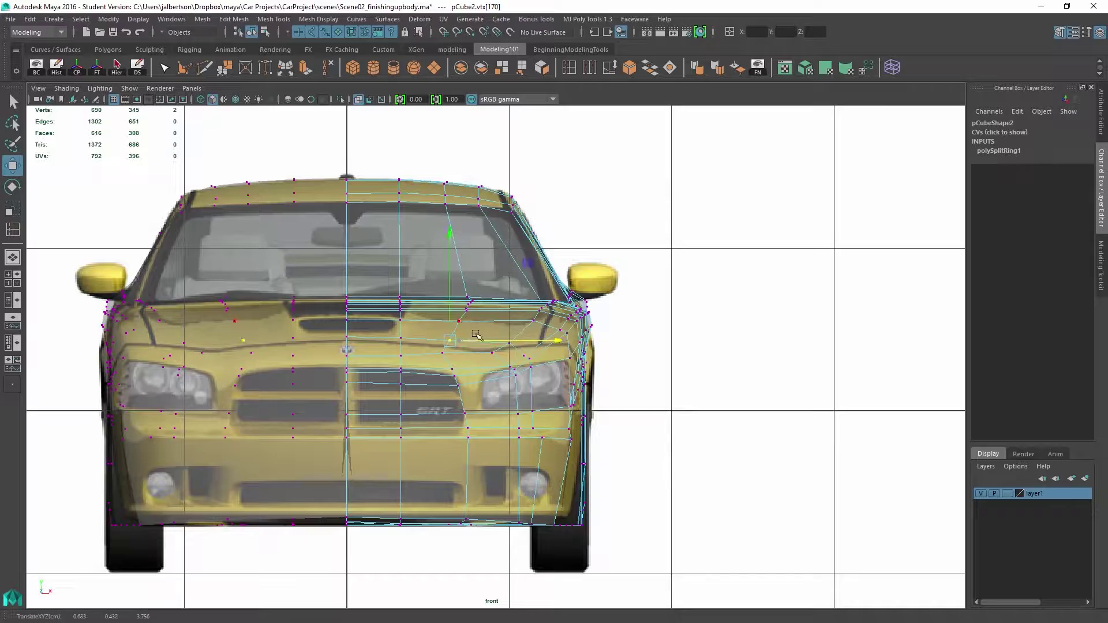
{"action": "key", "text": "ctrl+z"}
{"action": "key", "text": "ctrl+z"}
{"action": "key", "text": "ctrl+z"}
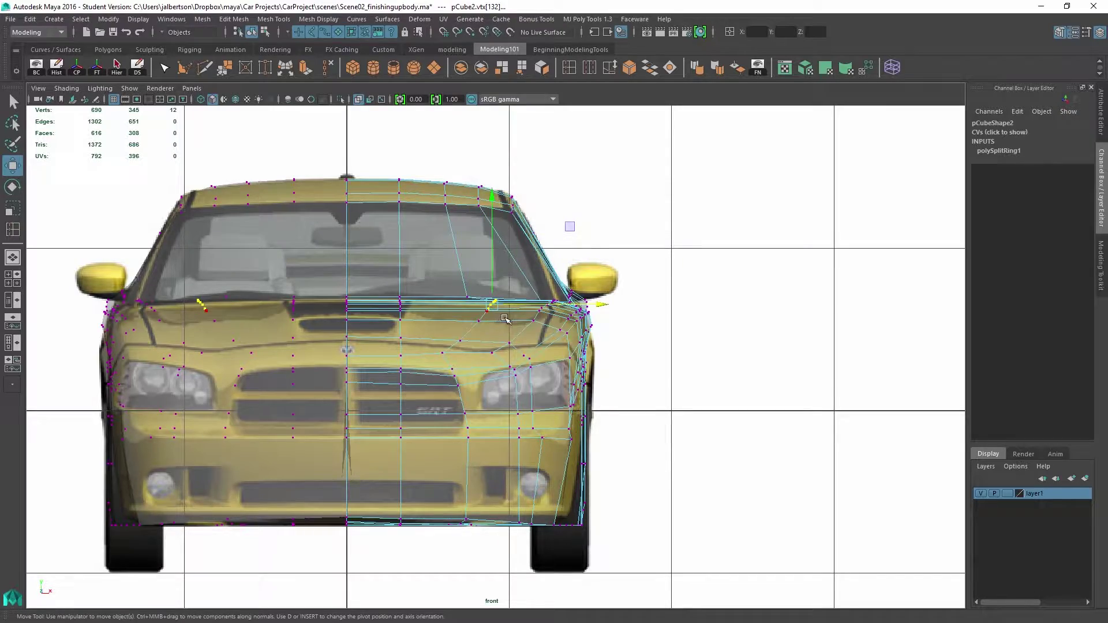
In the perspective view, move the lengthwise row of hood vertices inward, including the vertex near the hood's front edge.
{"action": "key", "text": "space"}
{"action": "key", "text": "space"}
{"action": "left_click_drag", "start_coordinate": [634, 245], "coordinate": [497, 324], "text": "alt"}
{"action": "scroll", "coordinate": [571, 419], "scroll_direction": "up", "scroll_amount": 5}
{"action": "left_click", "coordinate": [483, 345], "text": "shift"}
{"action": "mouse_move", "coordinate": [520, 439]}
{"action": "left_mouse_down", "text": "alt"}
{"action": "mouse_move", "coordinate": [527, 332]}
{"action": "mouse_move", "coordinate": [539, 433]}
{"action": "left_mouse_up", "text": "alt"}
{"action": "left_click_drag", "start_coordinate": [599, 336], "coordinate": [598, 335]}
{"action": "left_click", "coordinate": [537, 242], "text": "shift"}
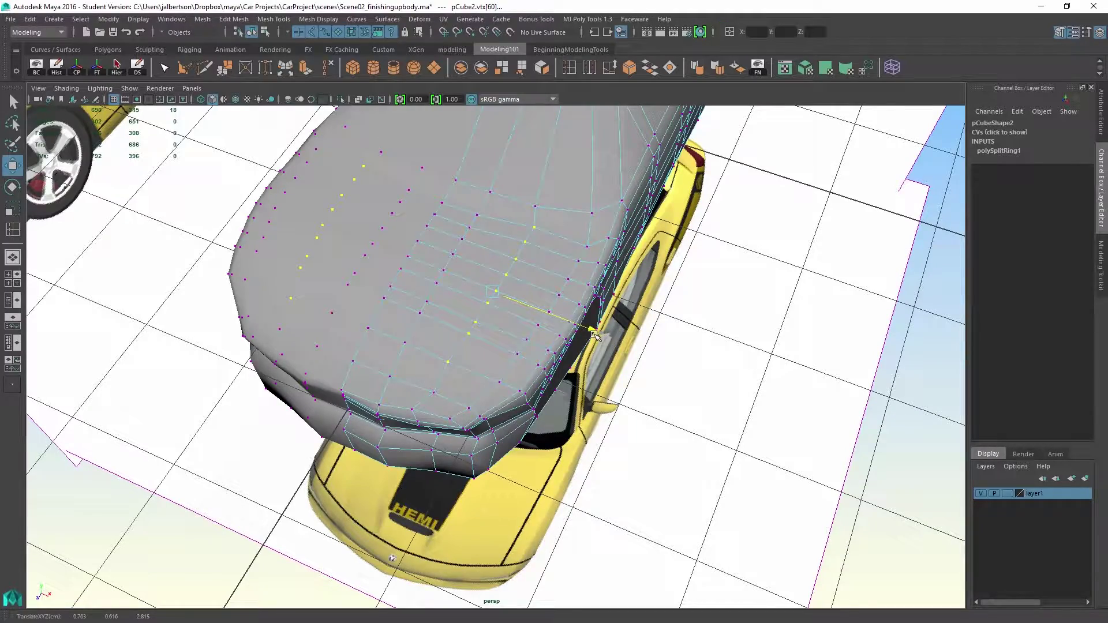
{"action": "left_click_drag", "start_coordinate": [617, 298], "coordinate": [730, 392], "text": "alt"}
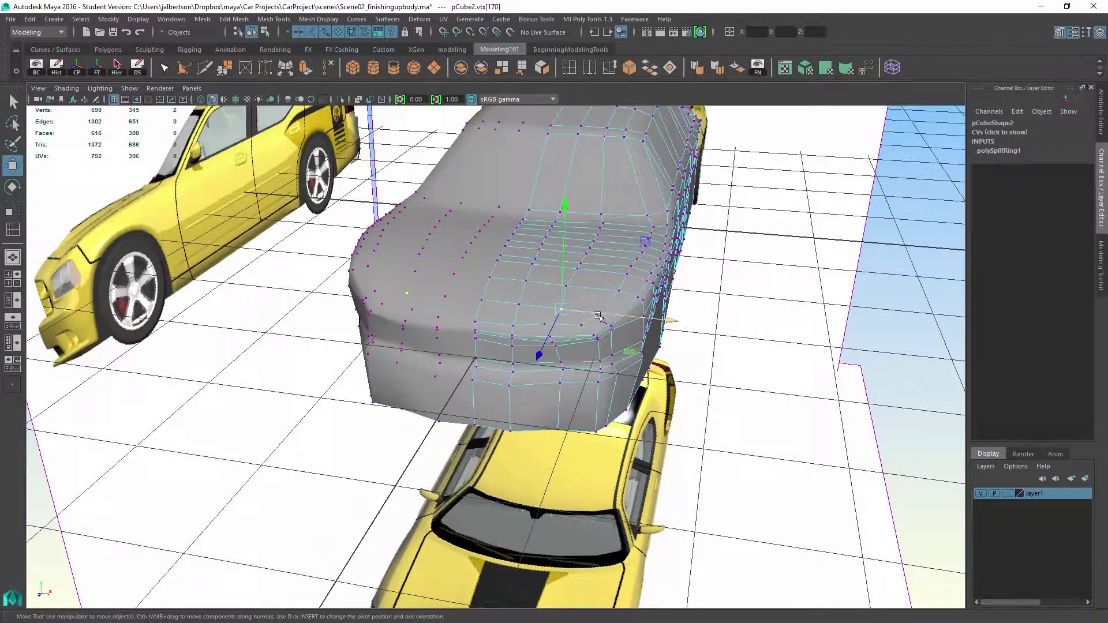
{"action": "left_click_drag", "start_coordinate": [597, 316], "coordinate": [584, 315]}
Return the car body to object mode and examine its shape and the front wheel area in the side reference.
{"action": "left_click", "coordinate": [762, 225]}
{"action": "left_click_drag", "start_coordinate": [762, 225], "coordinate": [683, 206], "text": "alt"}
{"action": "right_click_drag", "start_coordinate": [587, 184], "coordinate": [624, 169]}
{"action": "key", "text": "q"}
{"action": "left_click_drag", "start_coordinate": [525, 181], "coordinate": [560, 229], "text": "alt"}
{"action": "middle_click_drag", "start_coordinate": [428, 293], "coordinate": [683, 354], "text": "alt"}
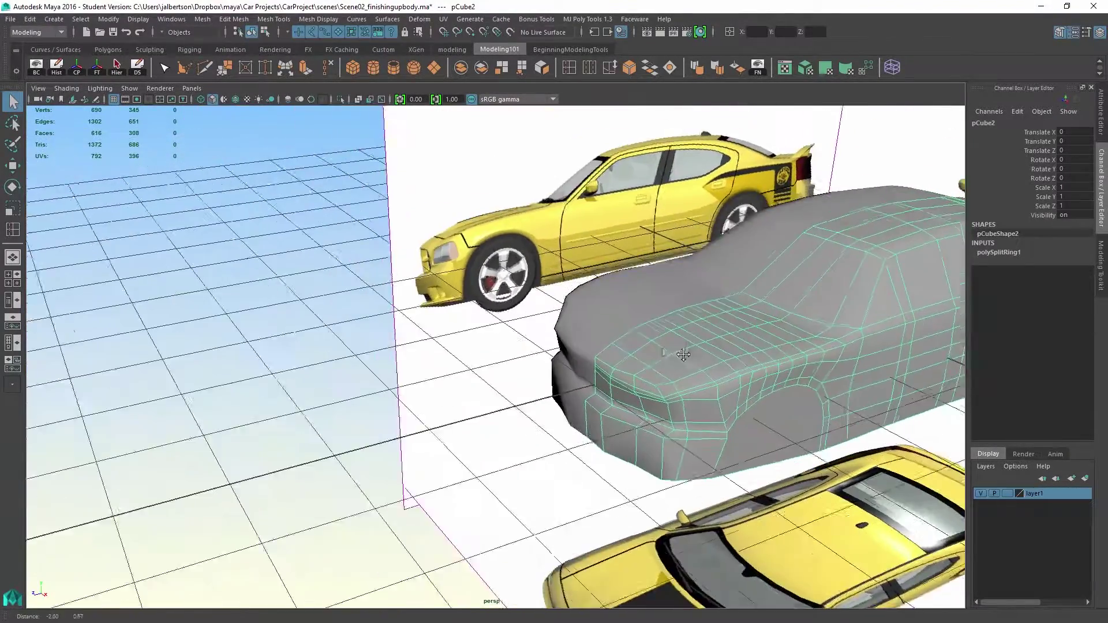
{"action": "right_click_drag", "start_coordinate": [684, 353], "coordinate": [819, 438], "text": "alt"}
{"action": "middle_click_drag", "start_coordinate": [520, 450], "coordinate": [407, 556], "text": "alt"}
{"action": "scroll", "coordinate": [446, 304], "scroll_direction": "up", "scroll_amount": 3}
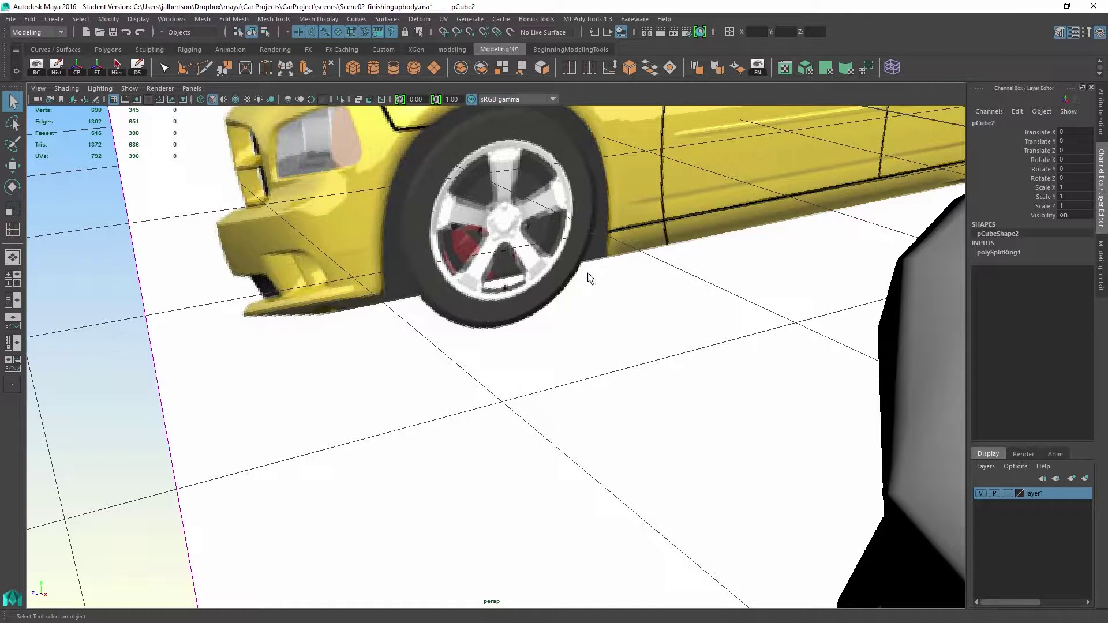
{"action": "left_click_drag", "start_coordinate": [611, 260], "coordinate": [559, 283], "text": "alt"}
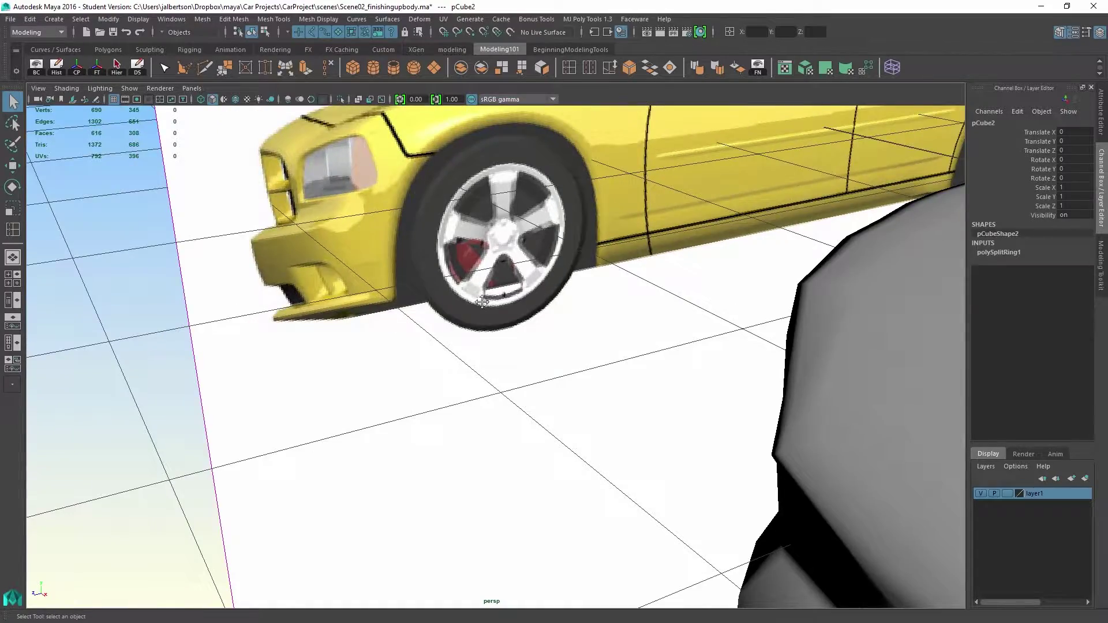
{"action": "left_click_drag", "start_coordinate": [482, 301], "coordinate": [518, 301], "text": "alt"}
{"action": "left_click_drag", "start_coordinate": [485, 481], "coordinate": [544, 510], "text": "alt"}
{"action": "middle_click_drag", "start_coordinate": [501, 470], "coordinate": [427, 428], "text": "alt"}
{"action": "mouse_move", "coordinate": [427, 428]}
{"action": "left_mouse_down", "text": "alt"}
{"action": "mouse_move", "coordinate": [432, 462]}
{"action": "mouse_move", "coordinate": [440, 428]}
{"action": "left_mouse_up", "text": "alt"}
Switch the body to edge editing and select the crooked lengthwise edge line on the underside.
{"action": "right_click_drag", "start_coordinate": [487, 413], "coordinate": [524, 404]}
{"action": "left_click_drag", "start_coordinate": [538, 417], "coordinate": [522, 420], "text": "alt"}
{"action": "left_click", "coordinate": [522, 422]}
{"action": "left_click_drag", "start_coordinate": [675, 456], "coordinate": [802, 368], "text": "alt"}
{"action": "left_click", "coordinate": [807, 364], "text": "shift"}
{"action": "right_click_drag", "start_coordinate": [807, 364], "coordinate": [667, 358], "text": "alt"}
{"action": "left_click_drag", "start_coordinate": [667, 359], "coordinate": [732, 314], "text": "alt"}
{"action": "right_click_drag", "start_coordinate": [732, 314], "coordinate": [546, 248], "text": "alt"}
{"action": "left_click", "coordinate": [545, 332]}
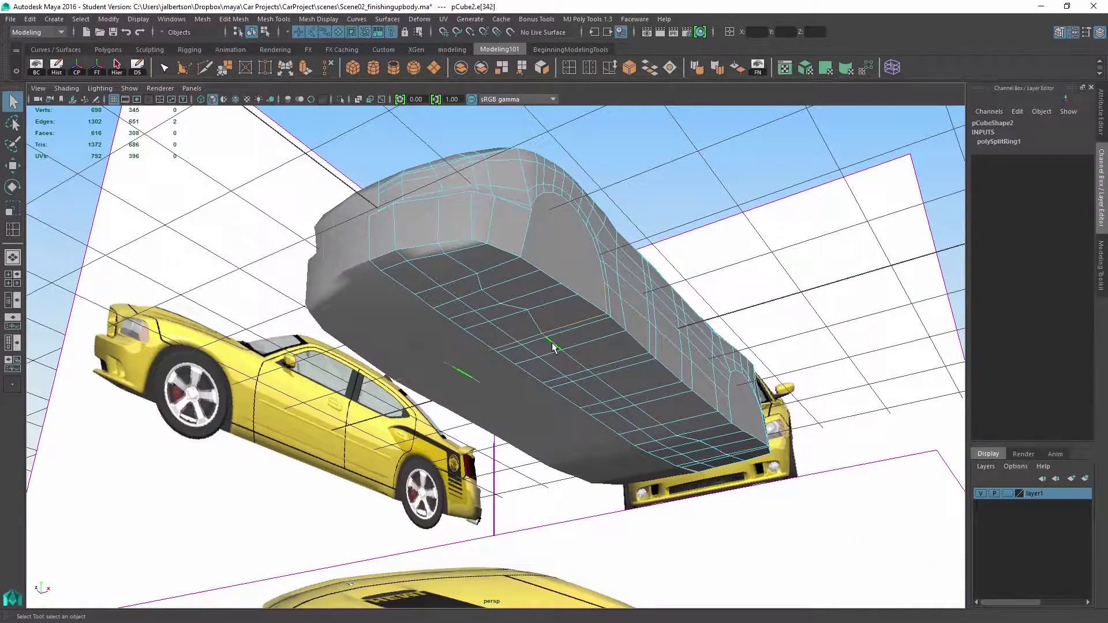
Limit the loop selection to its underside edges, scale them into a straight line and shift them slightly outward.
{"action": "key", "text": "r"}
{"action": "left_click_drag", "start_coordinate": [552, 345], "coordinate": [691, 317], "text": "alt"}
{"action": "left_click_drag", "start_coordinate": [436, 100], "coordinate": [437, 99], "text": "ctrl"}
{"action": "left_click_drag", "start_coordinate": [703, 321], "coordinate": [379, 217], "text": "alt"}
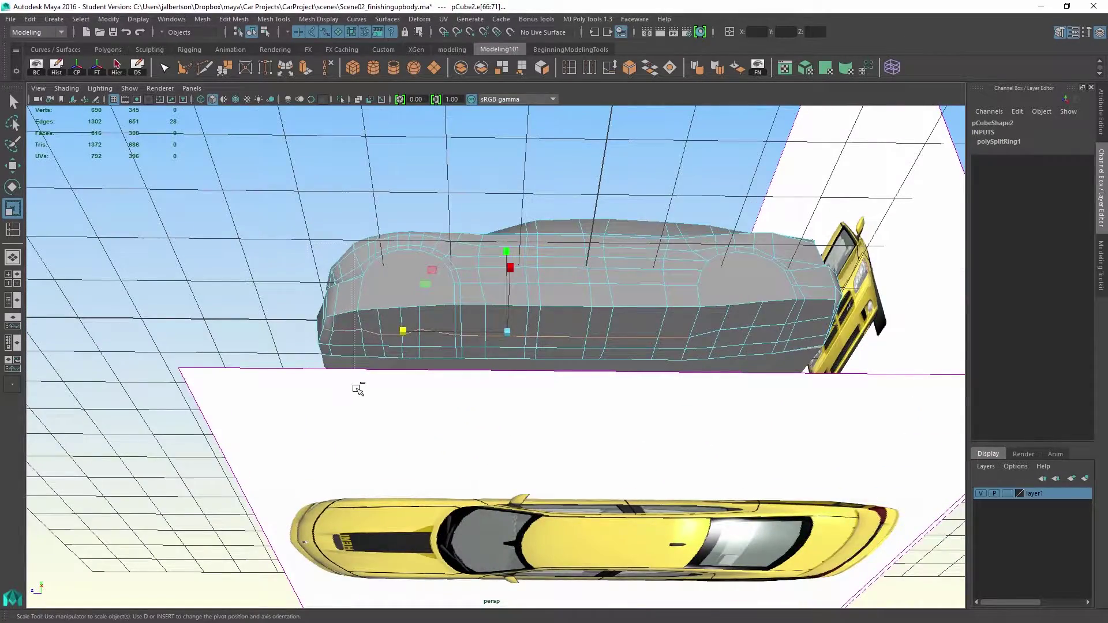
{"action": "left_click_drag", "start_coordinate": [357, 388], "coordinate": [357, 388], "text": "ctrl"}
{"action": "left_click_drag", "start_coordinate": [357, 388], "coordinate": [327, 370], "text": "alt"}
{"action": "left_click_drag", "start_coordinate": [434, 299], "coordinate": [751, 362]}
{"action": "key", "text": "w"}
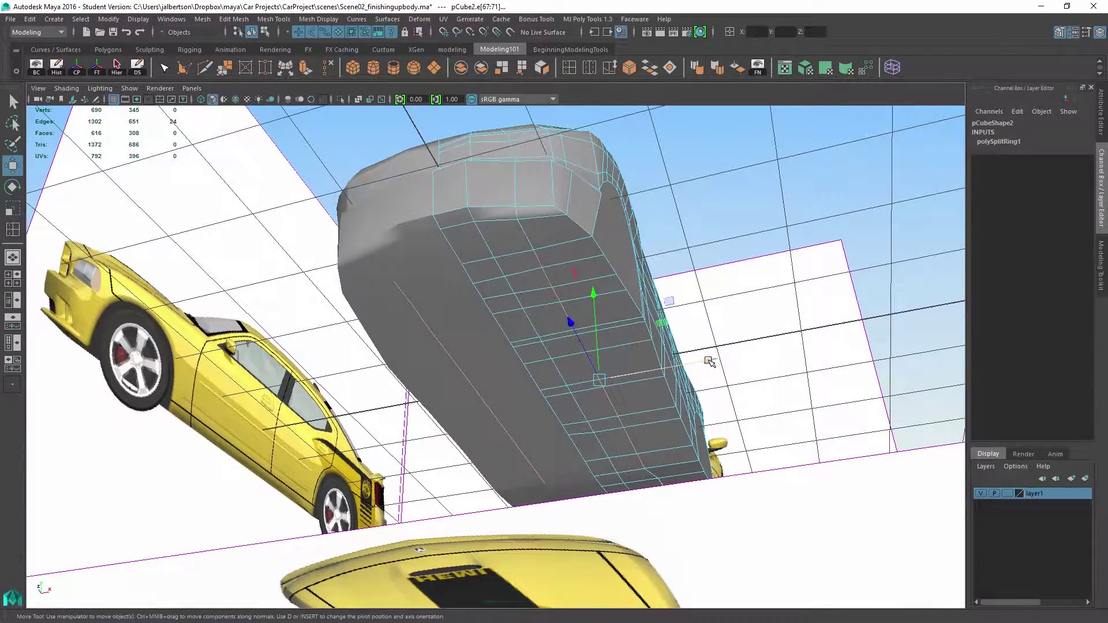
{"action": "left_click", "coordinate": [708, 362]}
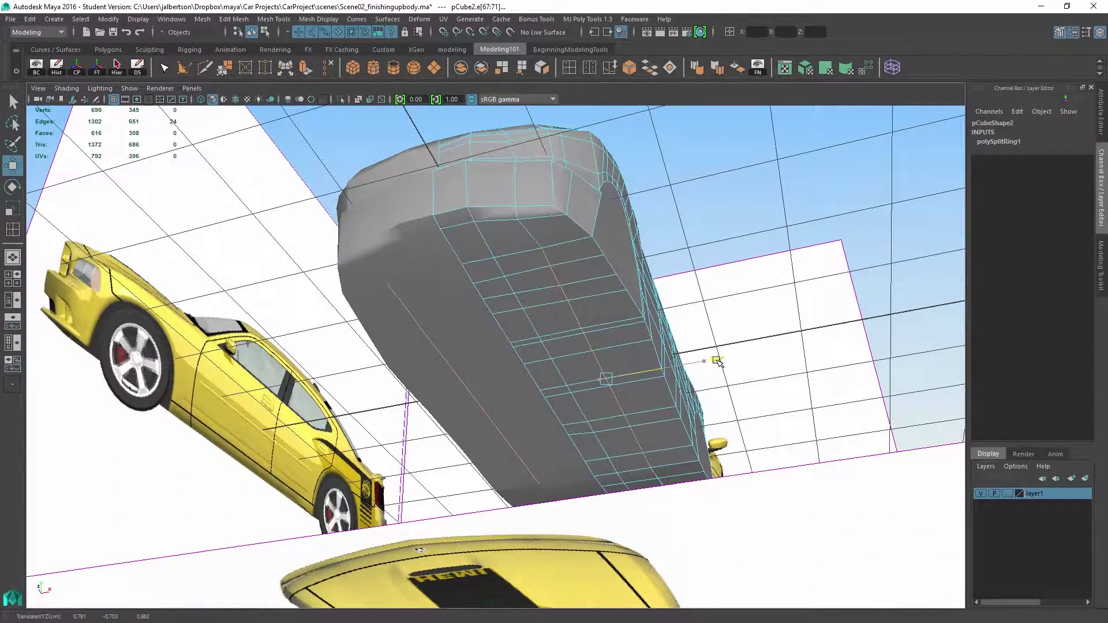
Adjust the lower edges of the front bumper along the car's length to smooth its curved outline.
{"action": "left_click_drag", "start_coordinate": [738, 320], "coordinate": [557, 215], "text": "alt"}
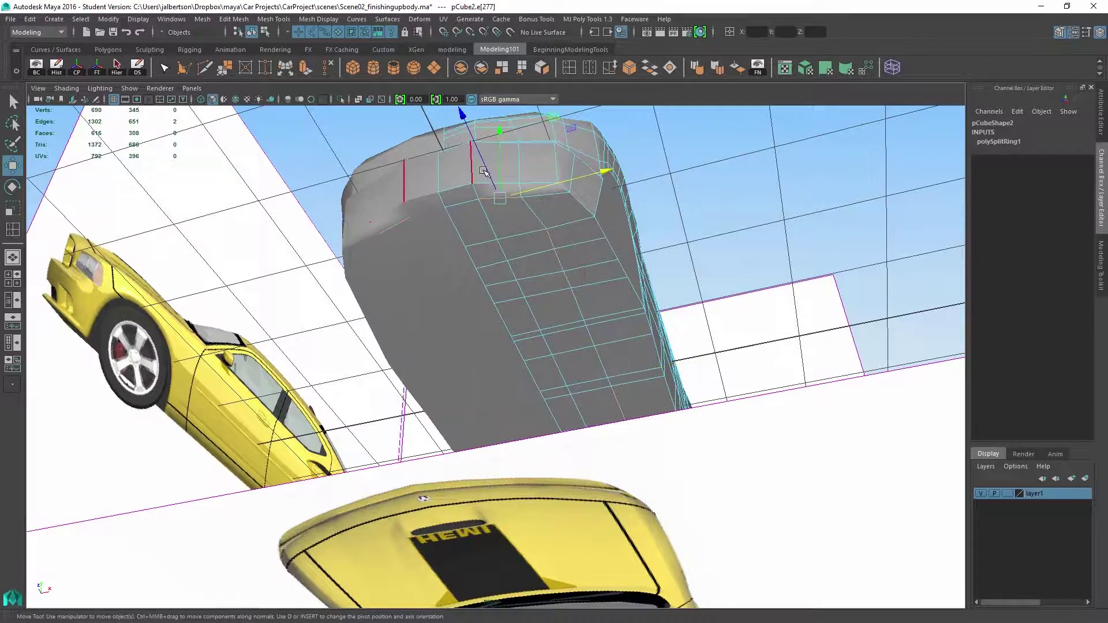
{"action": "left_click_drag", "start_coordinate": [488, 166], "coordinate": [544, 185], "text": "alt"}
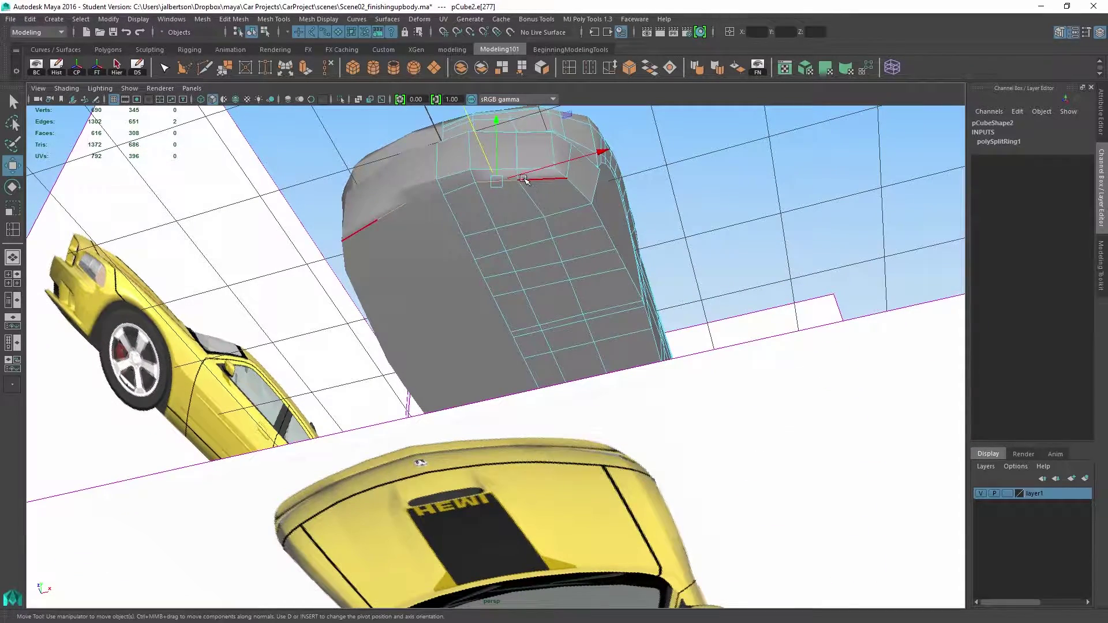
{"action": "key", "text": "q"}
{"action": "left_click", "coordinate": [519, 175]}
{"action": "key", "text": "w"}
{"action": "left_click_drag", "start_coordinate": [508, 147], "coordinate": [511, 155]}
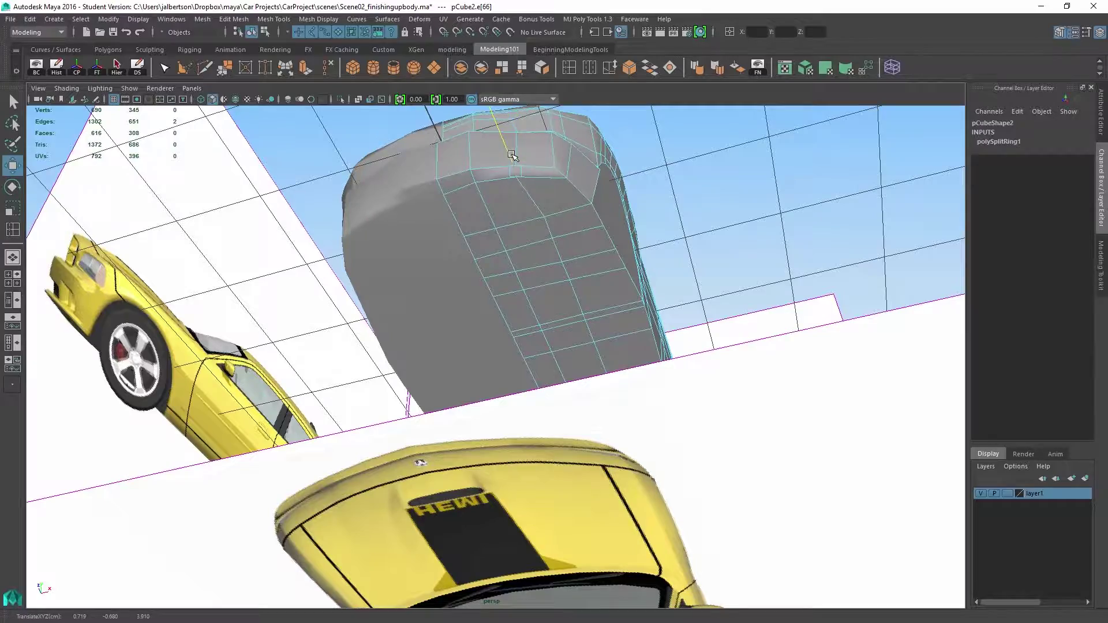
Switch the body to face editing and select the front and rear wheel arch faces.
{"action": "left_click_drag", "start_coordinate": [551, 197], "coordinate": [418, 292], "text": "alt"}
{"action": "right_click_drag", "start_coordinate": [294, 227], "coordinate": [313, 256]}
{"action": "left_click", "coordinate": [312, 256]}
{"action": "scroll", "coordinate": [559, 296], "scroll_direction": "down", "scroll_amount": 1}
{"action": "left_click_drag", "start_coordinate": [416, 288], "coordinate": [391, 322], "text": "alt"}
{"action": "left_click", "coordinate": [892, 309], "text": "shift"}
{"action": "left_click_drag", "start_coordinate": [741, 293], "coordinate": [819, 338], "text": "alt"}
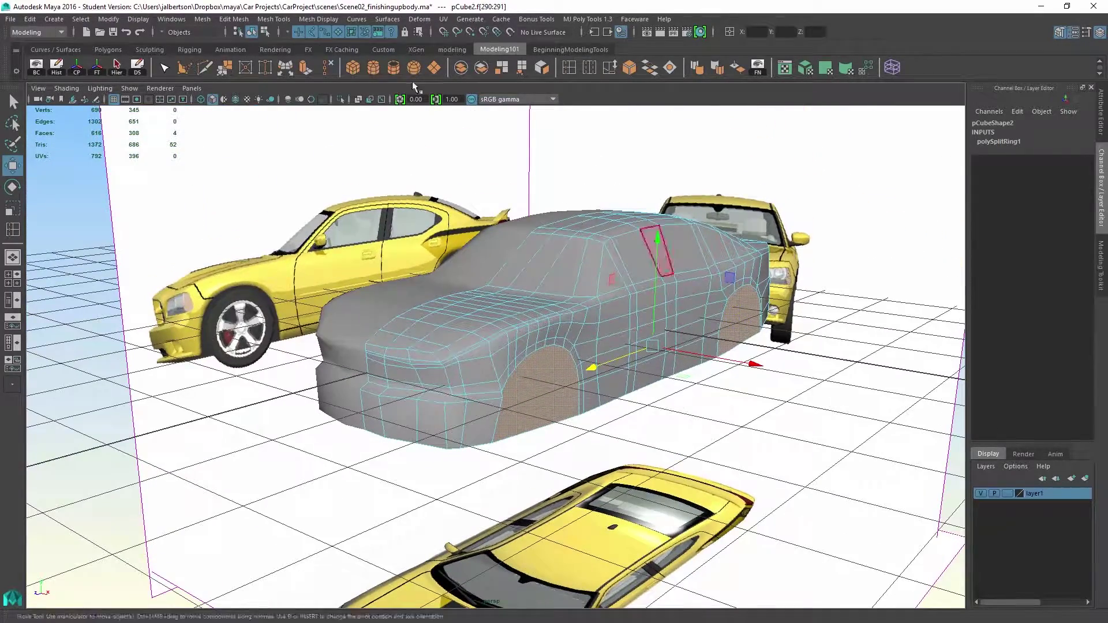
Delete the outer underside faces beneath the front and rear wheel arches.
{"action": "left_click_drag", "start_coordinate": [490, 173], "coordinate": [612, 312], "text": "alt"}
{"action": "key", "text": "q"}
{"action": "left_click", "coordinate": [426, 270]}
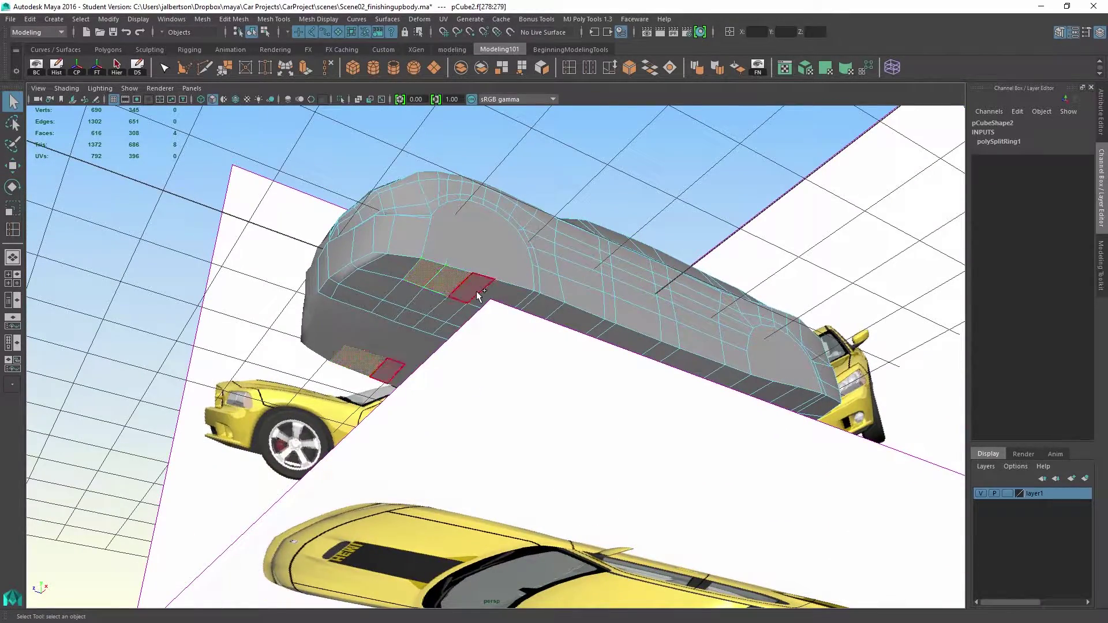
{"action": "left_click_drag", "start_coordinate": [653, 338], "coordinate": [721, 359], "text": "alt"}
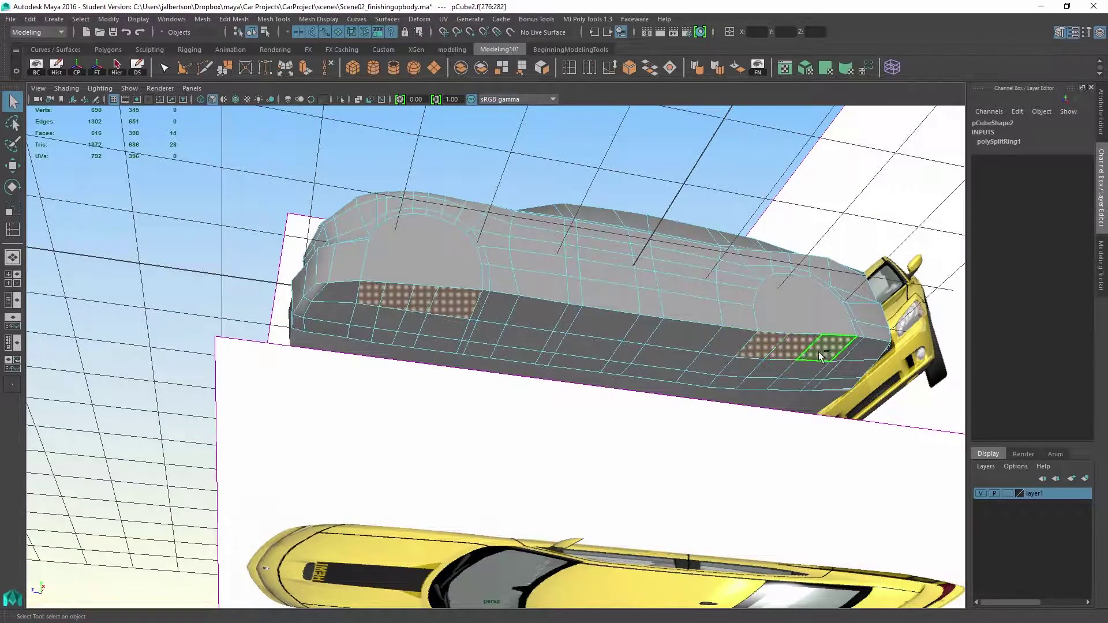
{"action": "key", "text": "Delete"}
Extrude the front and rear wheel arch faces inward with a Local Translate Z of -0.61 to form the wheel wells.
{"action": "left_click_drag", "start_coordinate": [580, 308], "coordinate": [462, 320], "text": "alt"}
{"action": "left_click", "coordinate": [462, 320]}
{"action": "left_click_drag", "start_coordinate": [762, 354], "coordinate": [775, 300], "text": "alt"}
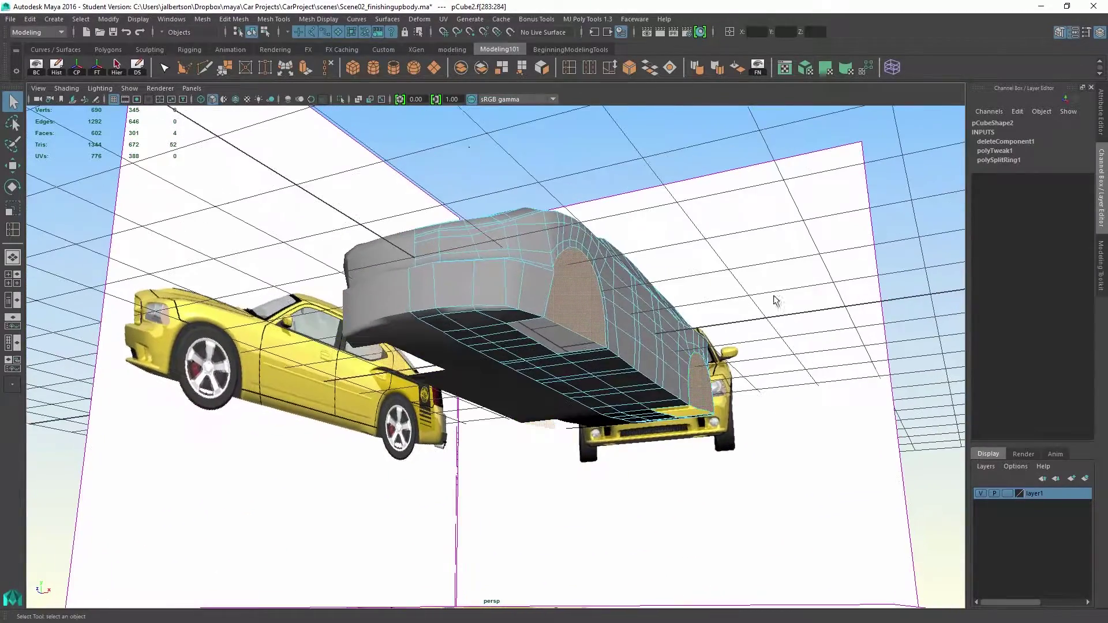
{"action": "left_click", "coordinate": [304, 69]}
{"action": "left_click_drag", "start_coordinate": [709, 357], "coordinate": [665, 322], "text": "alt"}
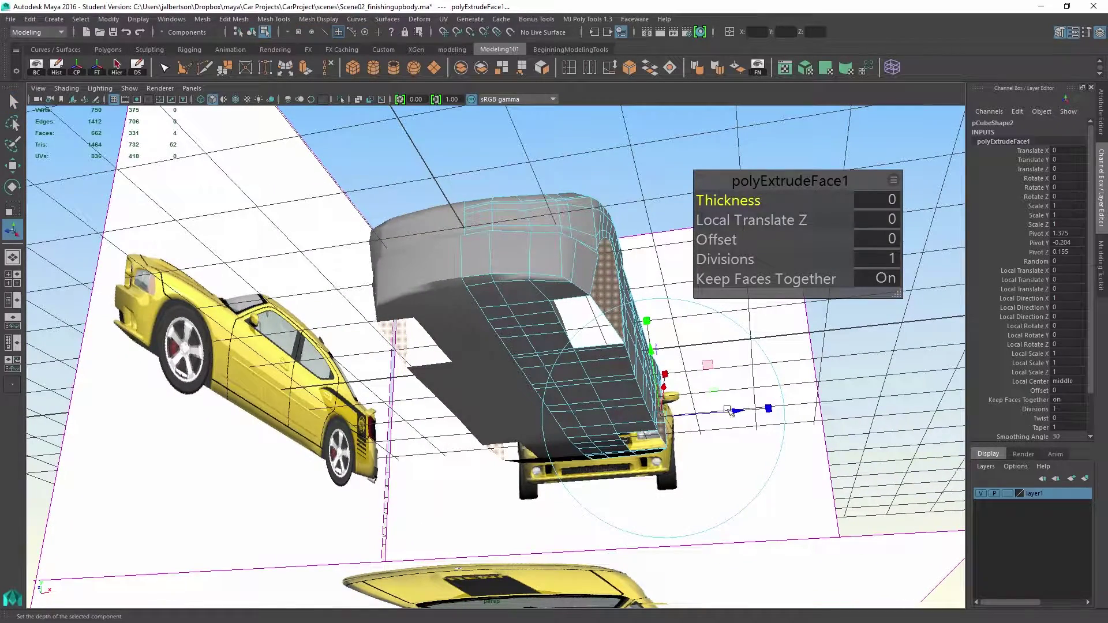
{"action": "left_click_drag", "start_coordinate": [745, 410], "coordinate": [722, 411]}
{"action": "mouse_move", "coordinate": [721, 411]}
{"action": "left_mouse_down", "text": "alt"}
{"action": "mouse_move", "coordinate": [723, 402]}
{"action": "mouse_move", "coordinate": [712, 421]}
{"action": "mouse_move", "coordinate": [732, 405]}
{"action": "left_mouse_up", "text": "alt"}
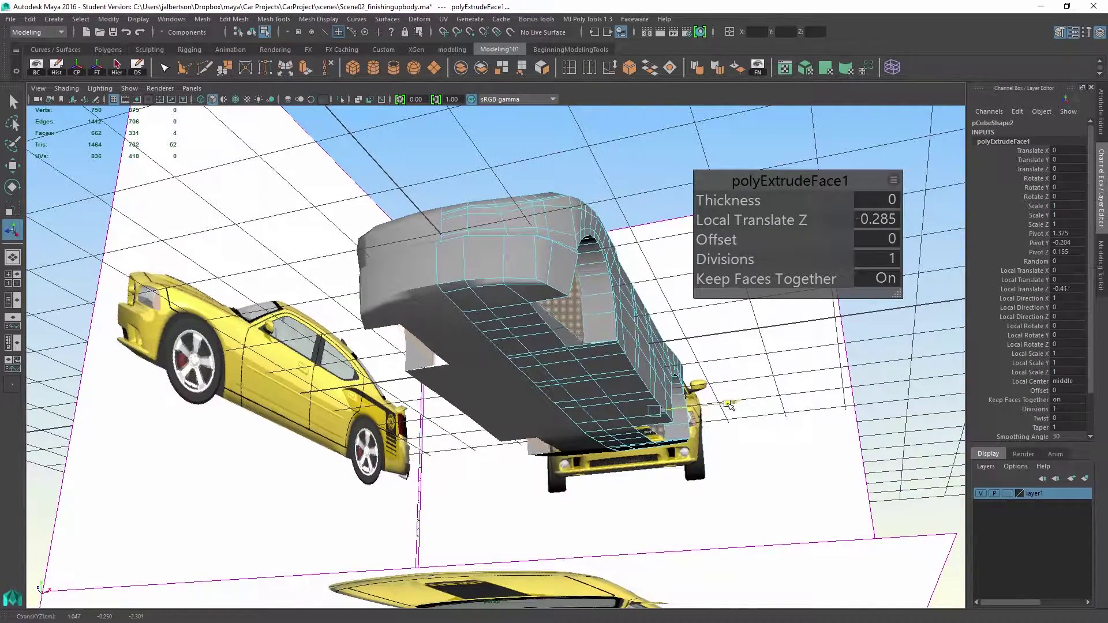
{"action": "left_click_drag", "start_coordinate": [716, 404], "coordinate": [715, 403]}
{"action": "left_click_drag", "start_coordinate": [715, 404], "coordinate": [628, 398], "text": "alt"}
Target-weld the front wheel well's front and rear lower side edges to the matching underside edges to close the gaps.
{"action": "left_click_drag", "start_coordinate": [571, 367], "coordinate": [402, 202], "text": "alt"}
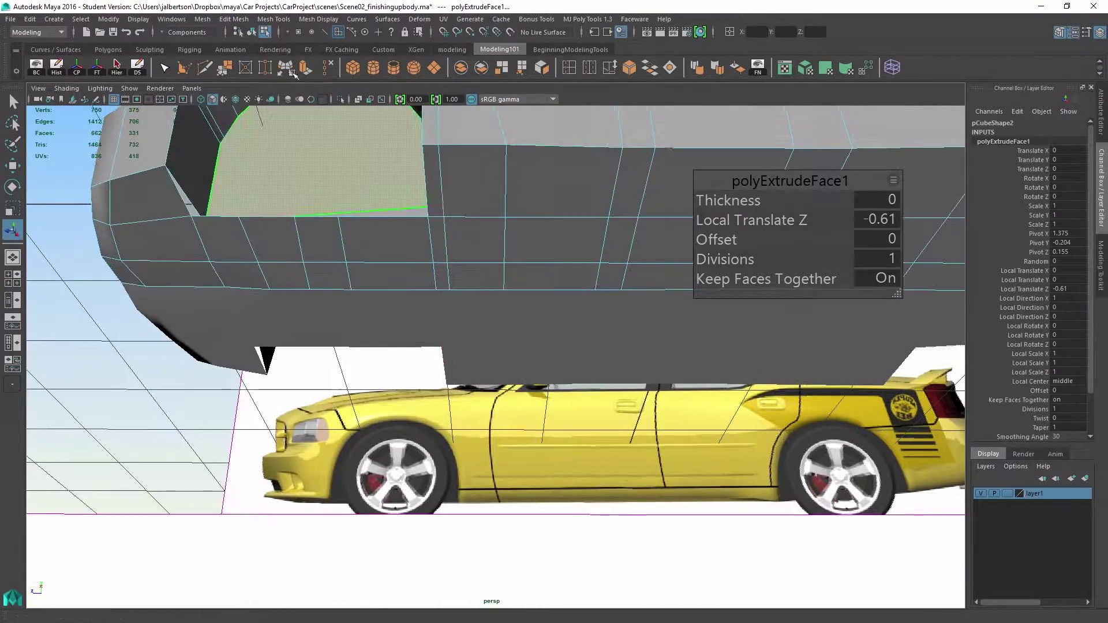
{"action": "left_click", "coordinate": [265, 68]}
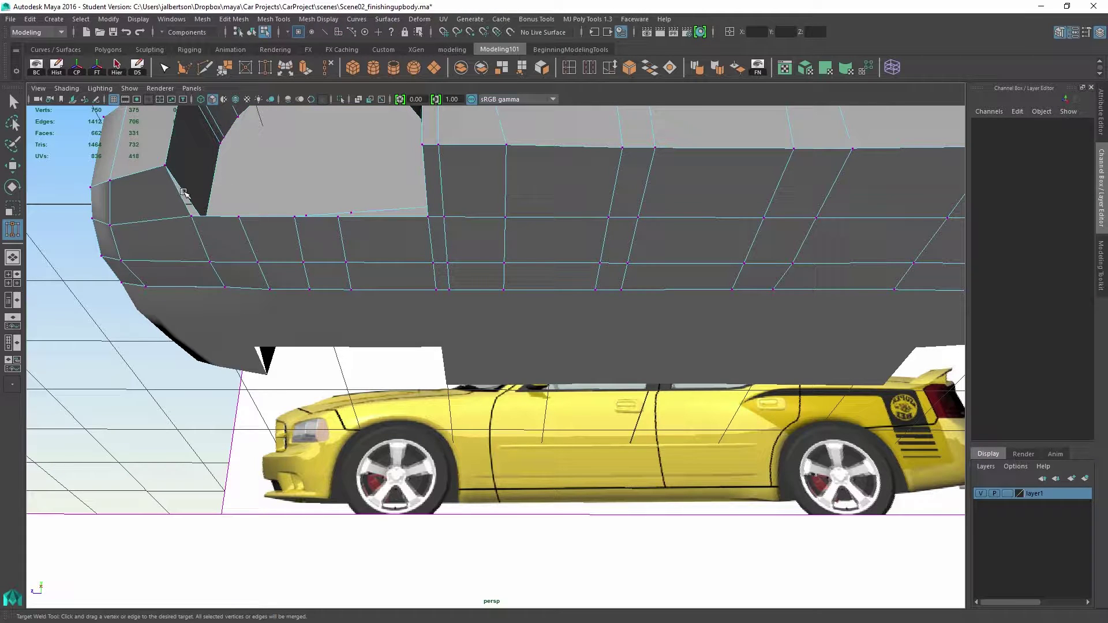
{"action": "key", "text": "F10"}
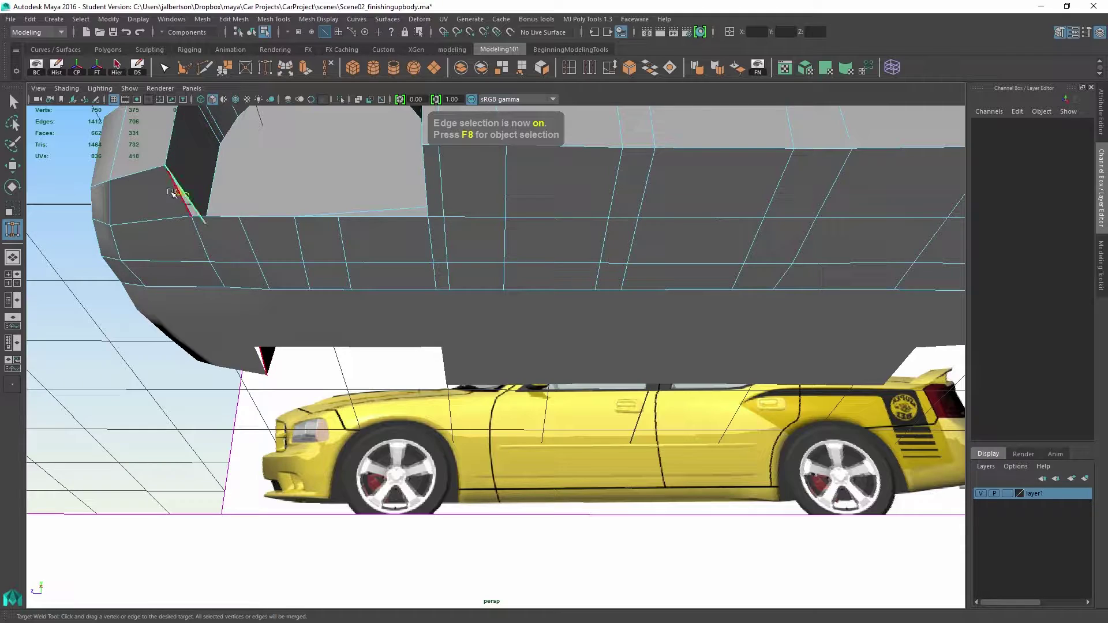
{"action": "left_click_drag", "start_coordinate": [172, 192], "coordinate": [210, 190]}
{"action": "left_click_drag", "start_coordinate": [271, 228], "coordinate": [594, 279], "text": "alt"}
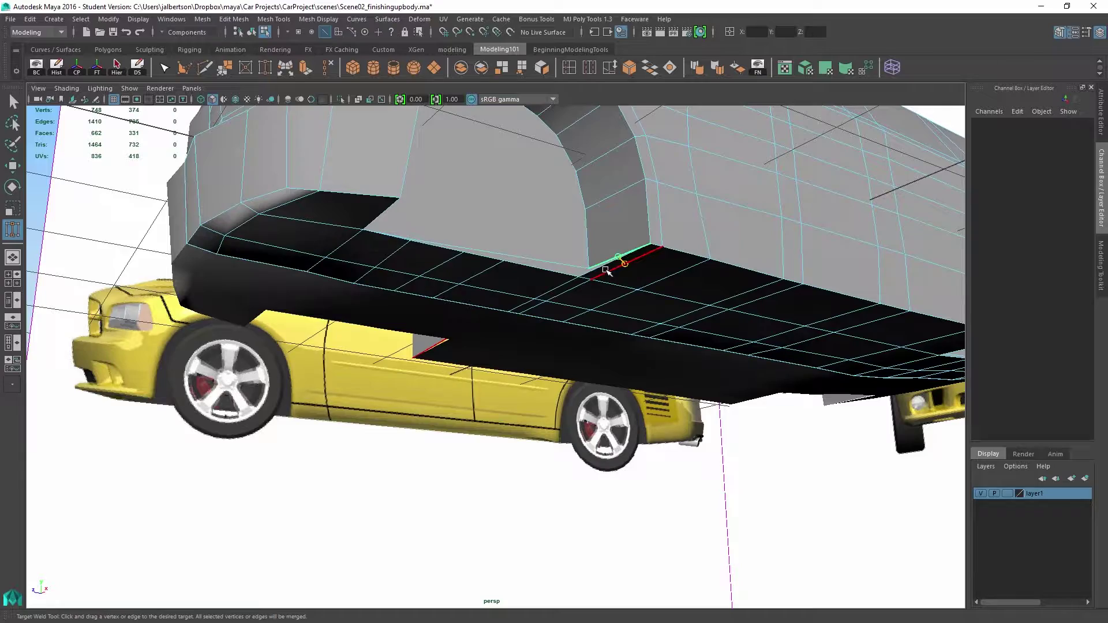
{"action": "left_click_drag", "start_coordinate": [599, 270], "coordinate": [464, 315]}
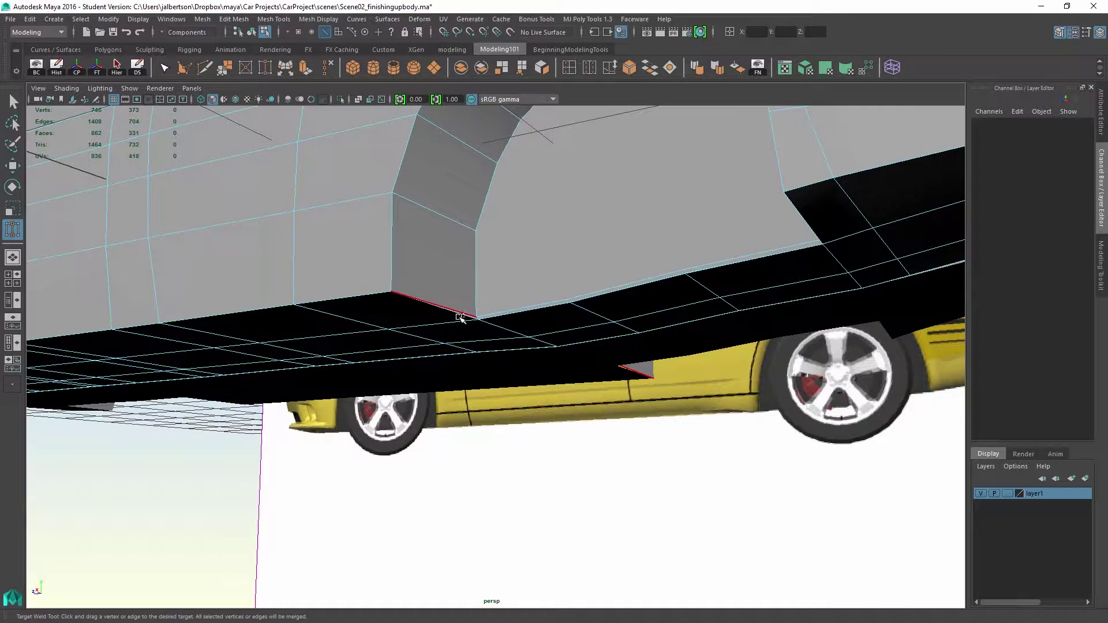
{"action": "left_click", "coordinate": [457, 315]}
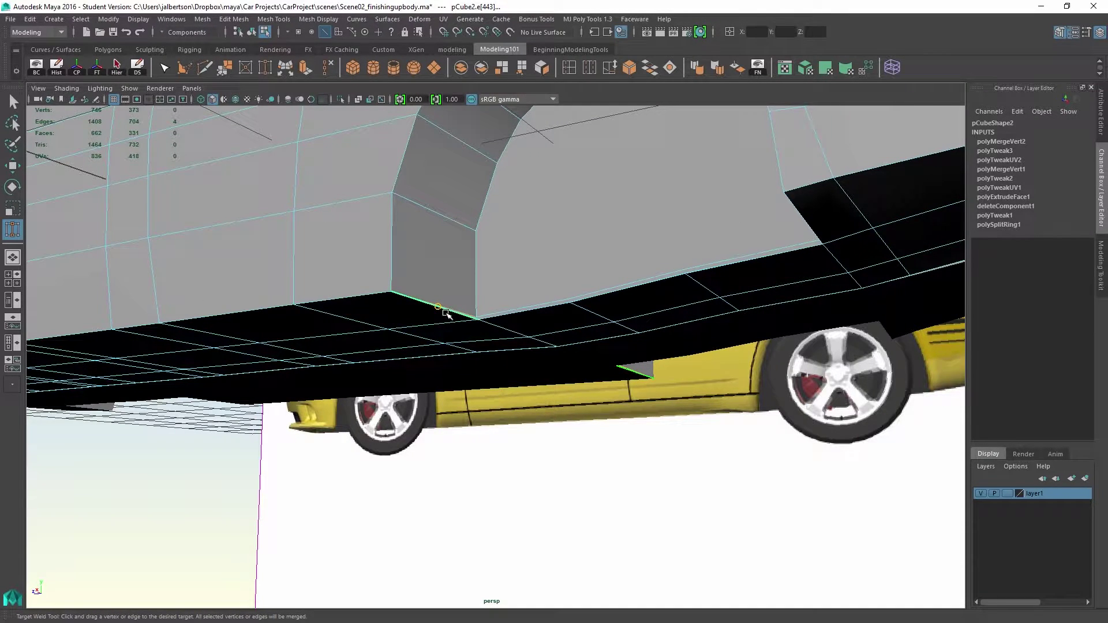
Switch the body to face selection and delete the four remaining underside faces beneath the front wheel well.
{"action": "left_click_drag", "start_coordinate": [443, 310], "coordinate": [567, 293], "text": "alt"}
{"action": "left_click_drag", "start_coordinate": [467, 282], "coordinate": [485, 364], "text": "alt"}
{"action": "left_click_drag", "start_coordinate": [784, 339], "coordinate": [465, 293], "text": "alt"}
{"action": "middle_click_drag", "start_coordinate": [465, 293], "coordinate": [511, 271], "text": "alt"}
{"action": "key", "text": "q"}
{"action": "right_click_drag", "start_coordinate": [223, 394], "coordinate": [223, 312]}
{"action": "left_click", "coordinate": [227, 418]}
{"action": "left_click", "coordinate": [185, 423], "text": "shift"}
{"action": "left_click", "coordinate": [132, 433], "text": "shift"}
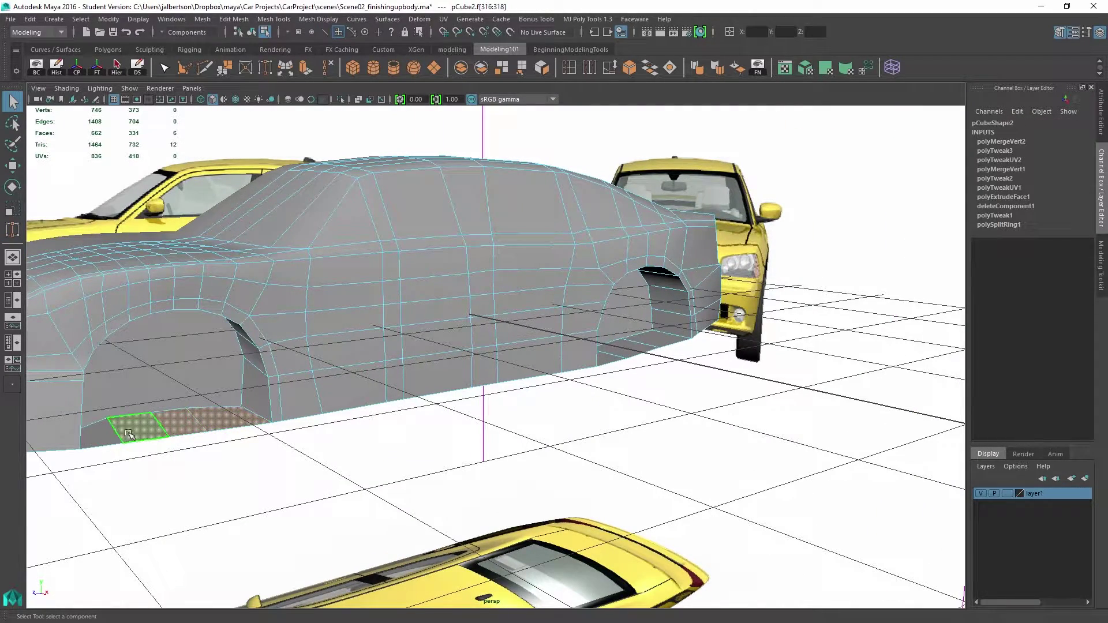
{"action": "left_click", "coordinate": [101, 437], "text": "shift"}
{"action": "key", "text": "Delete"}
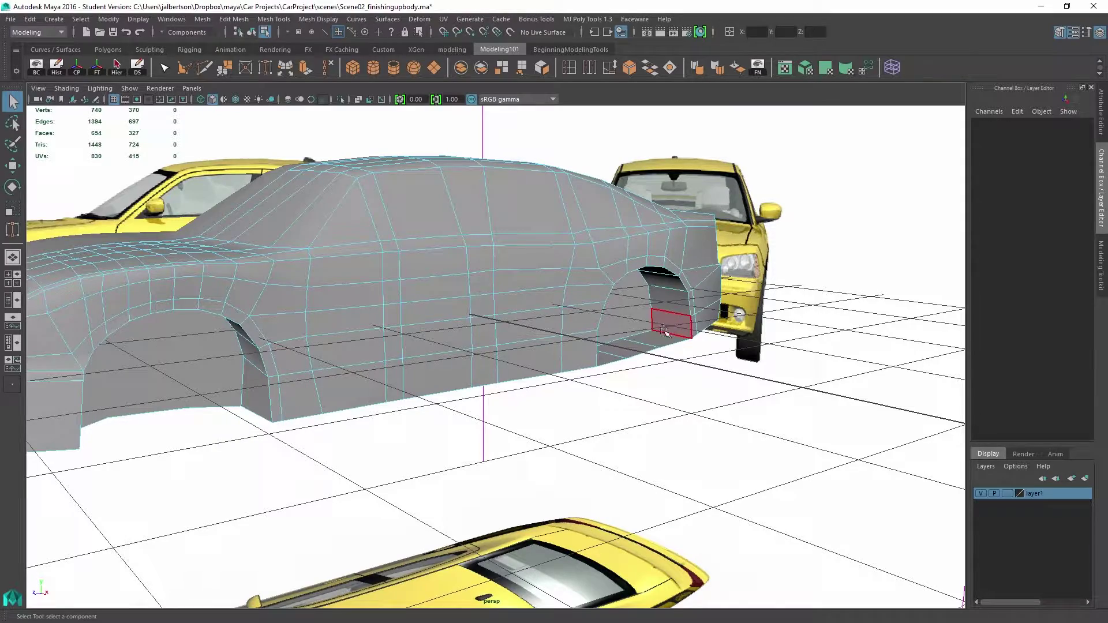
Delete the three remaining underside faces beneath the rear wheel well.
{"action": "left_click", "coordinate": [641, 345]}
{"action": "key", "text": "Delete"}
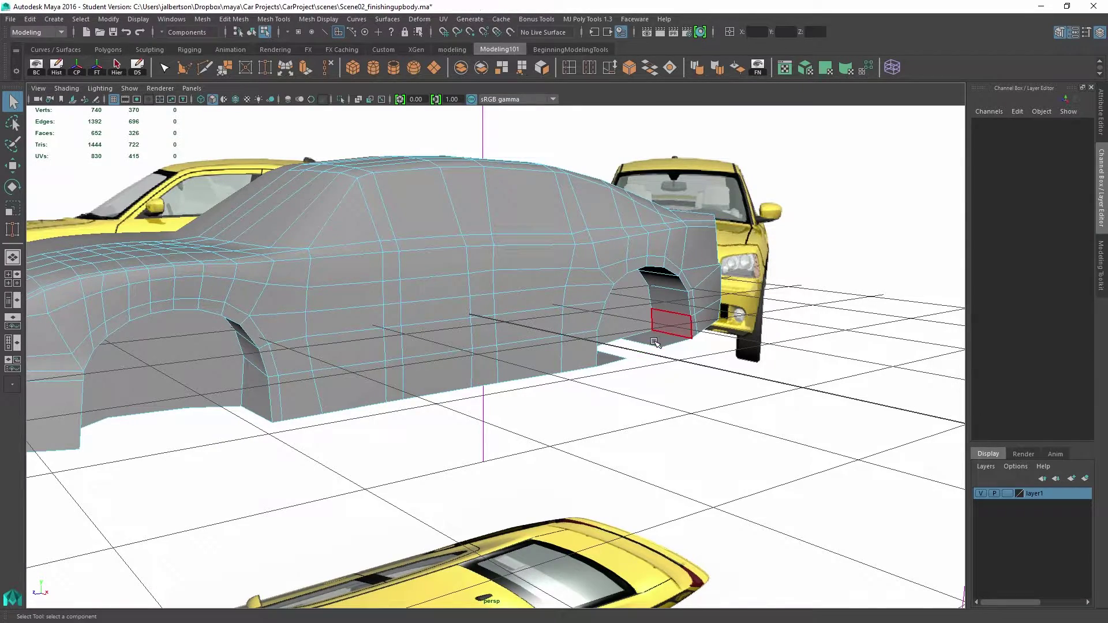
{"action": "left_click", "coordinate": [656, 338]}
{"action": "key", "text": "Delete"}
{"action": "left_click", "coordinate": [613, 358]}
{"action": "key", "text": "Delete"}
Switch to vertex editing and target-weld the rearmost loose vertex on the front wheel well's inner bottom edge to the adjacent underside vertex.
{"action": "left_click_drag", "start_coordinate": [612, 386], "coordinate": [497, 306], "text": "alt"}
{"action": "right_click_drag", "start_coordinate": [410, 280], "coordinate": [492, 307], "text": "alt"}
{"action": "right_click_drag", "start_coordinate": [313, 195], "coordinate": [297, 196]}
{"action": "left_click_drag", "start_coordinate": [334, 196], "coordinate": [630, 329], "text": "alt"}
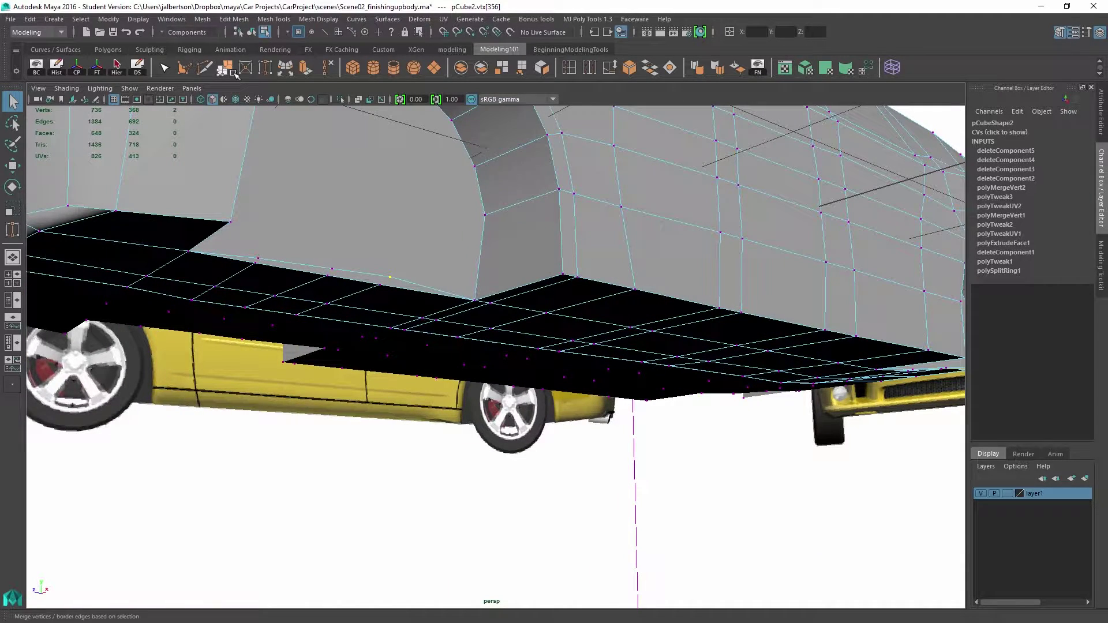
{"action": "left_click", "coordinate": [265, 67]}
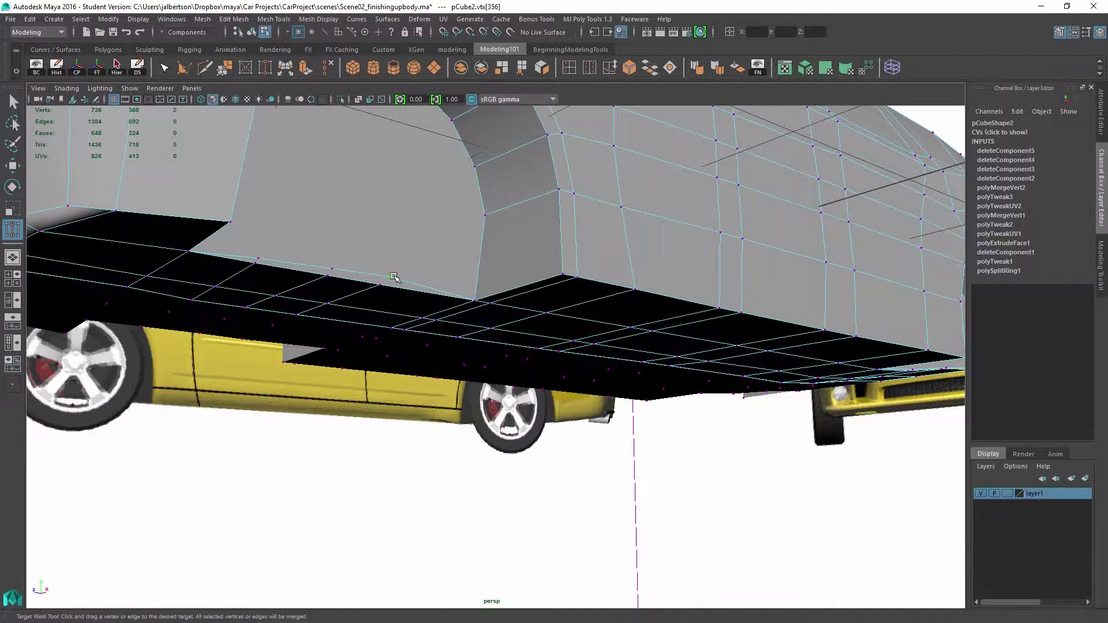
{"action": "left_click_drag", "start_coordinate": [382, 283], "coordinate": [332, 271]}
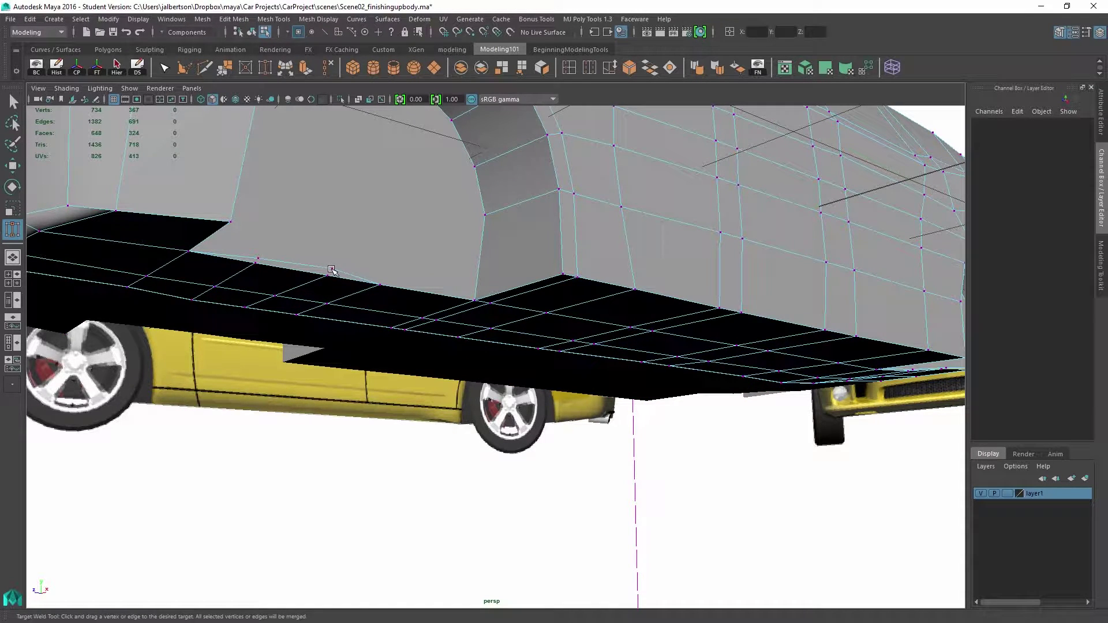
Target-weld the middle loose vertex on the front wheel well's inner bottom edge to its neighbouring underside vertex.
{"action": "right_click_drag", "start_coordinate": [331, 271], "coordinate": [364, 281], "text": "alt"}
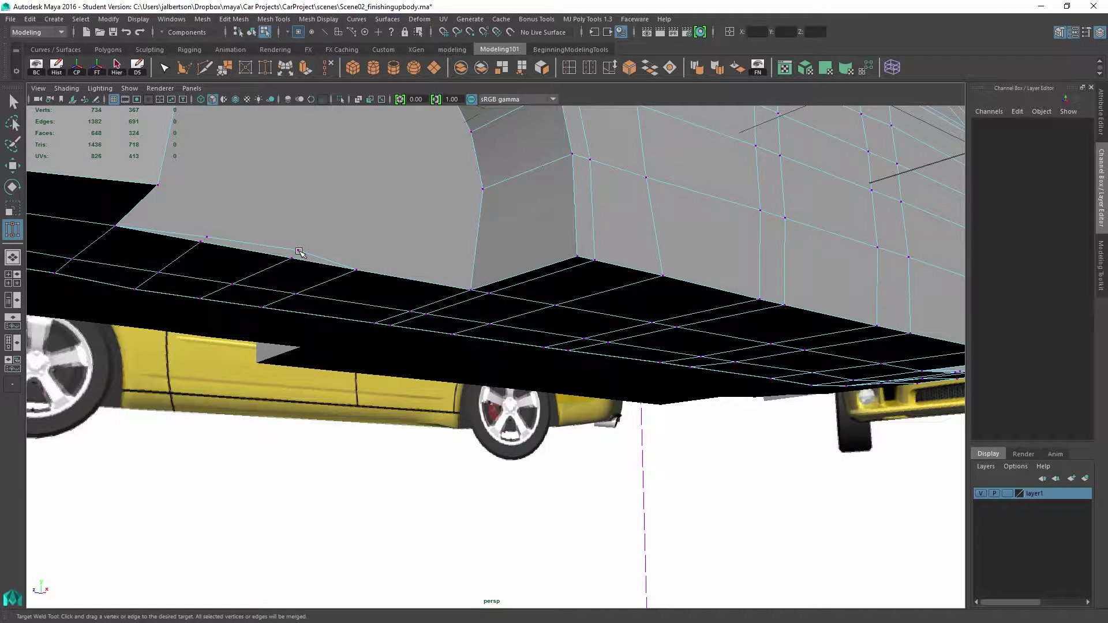
{"action": "mouse_move", "coordinate": [299, 253]}
{"action": "left_mouse_down"}
{"action": "mouse_move", "coordinate": [291, 258]}
{"action": "mouse_move", "coordinate": [298, 251]}
{"action": "left_mouse_up"}
{"action": "key", "text": "ctrl+z"}
{"action": "left_click", "coordinate": [299, 252]}
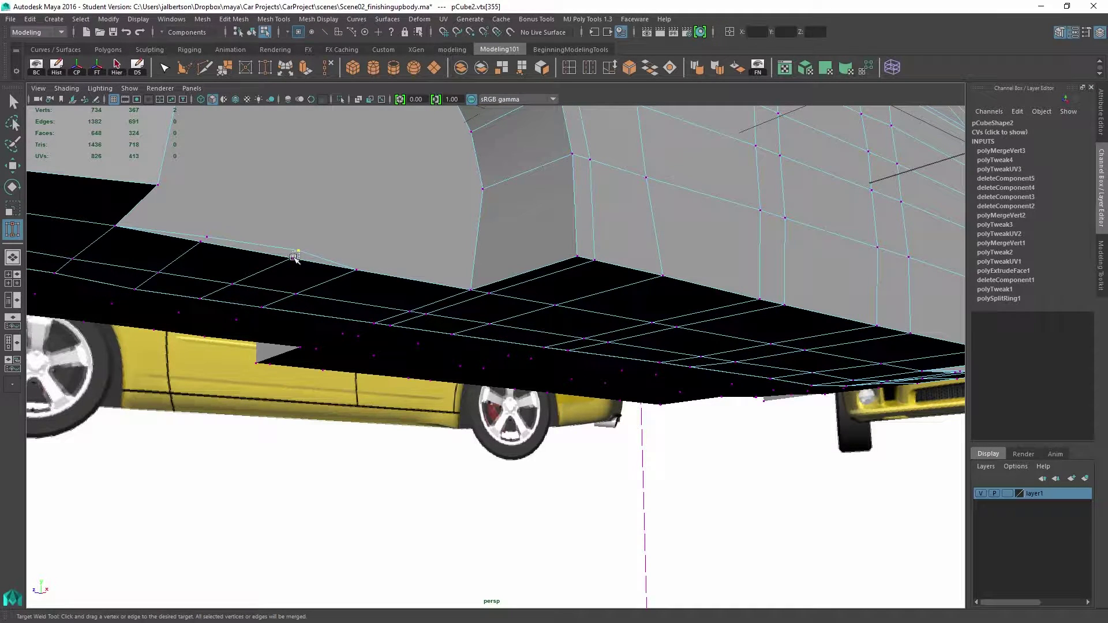
{"action": "scroll", "coordinate": [294, 258], "scroll_direction": "up", "scroll_amount": 2}
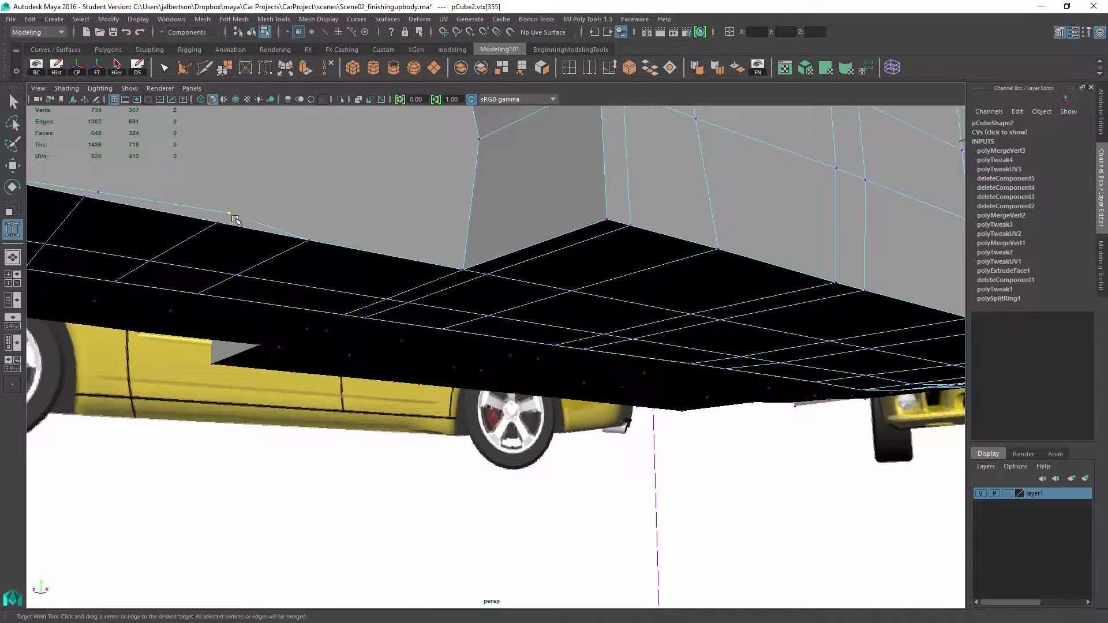
{"action": "left_click", "coordinate": [228, 215]}
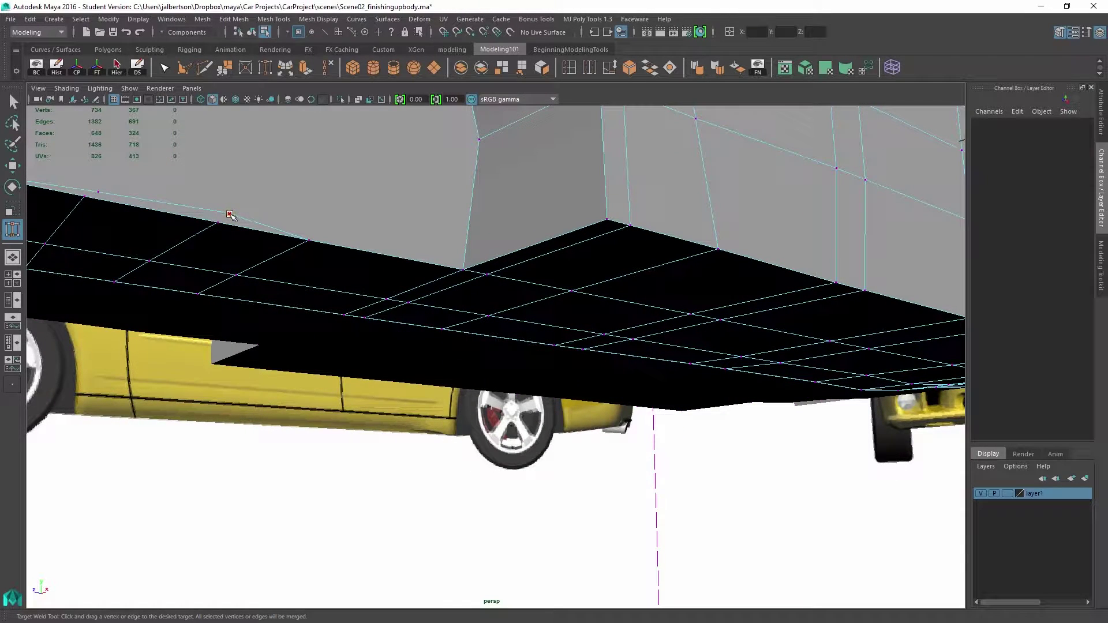
Target-weld the last loose vertex at the front of the front wheel well's inner bottom edge to the underside.
{"action": "left_click", "coordinate": [100, 193]}
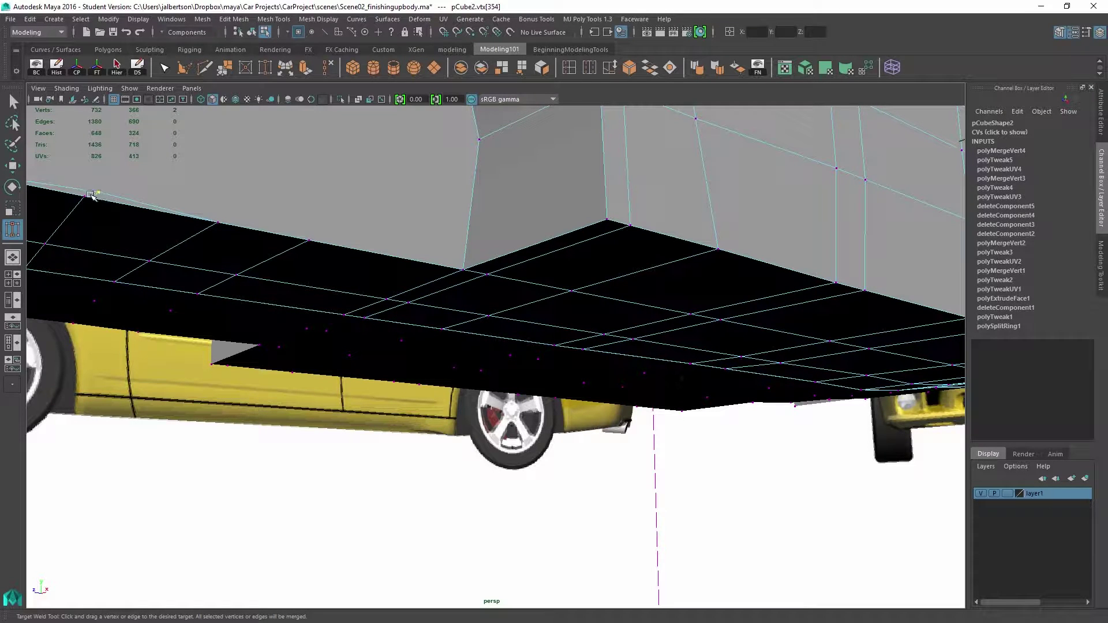
{"action": "left_click", "coordinate": [172, 213]}
{"action": "left_click_drag", "start_coordinate": [172, 213], "coordinate": [464, 320], "text": "alt"}
{"action": "middle_click_drag", "start_coordinate": [507, 322], "coordinate": [580, 326], "text": "alt"}
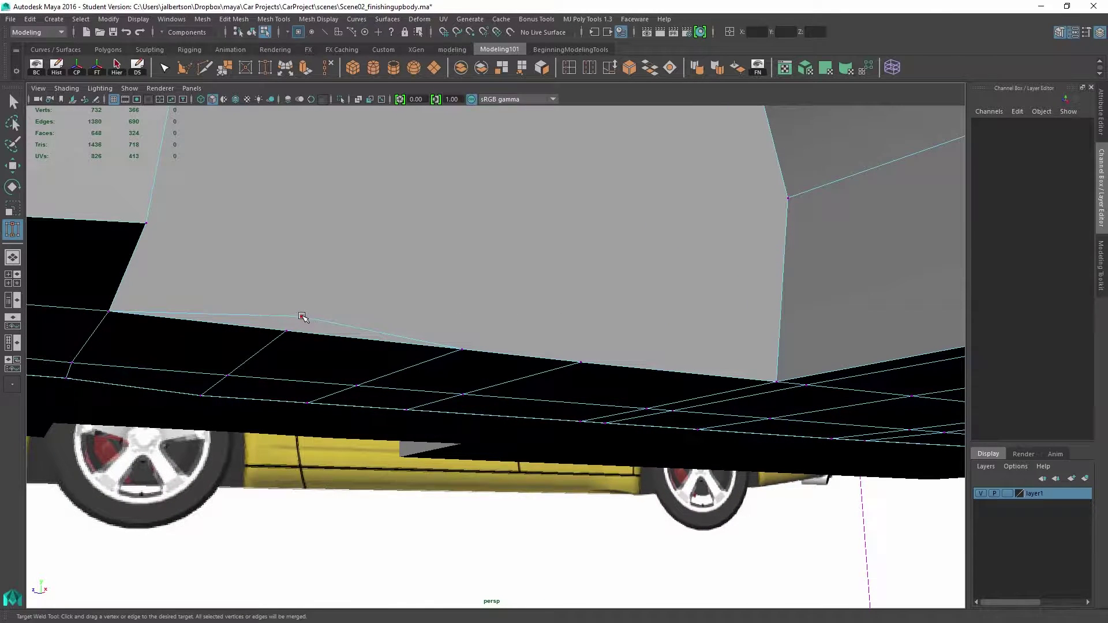
{"action": "left_click", "coordinate": [302, 317]}
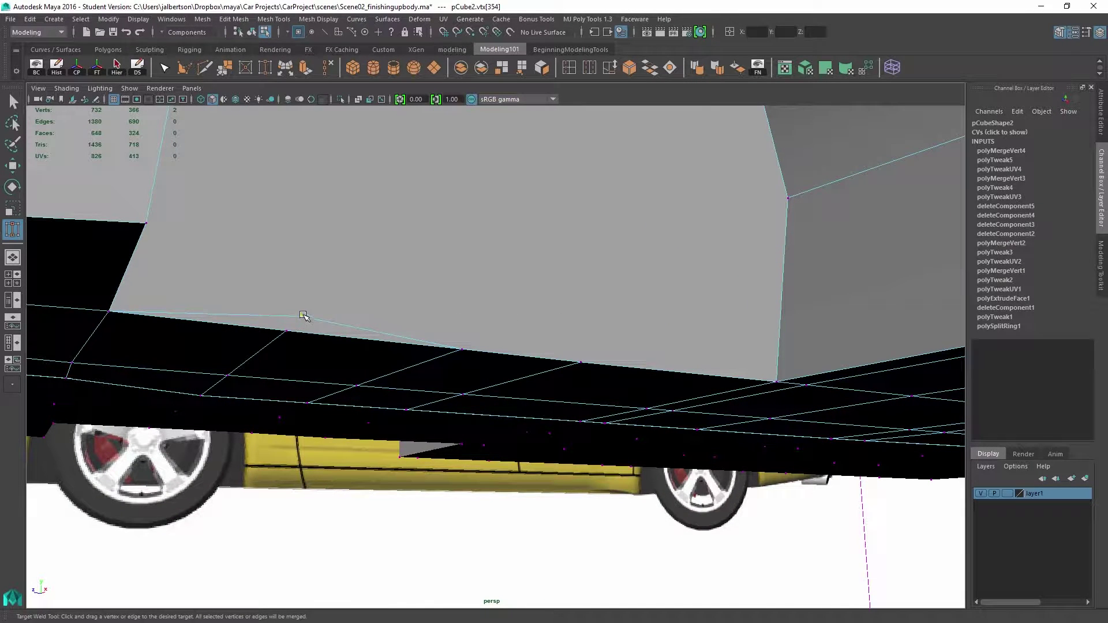
{"action": "left_click", "coordinate": [302, 316]}
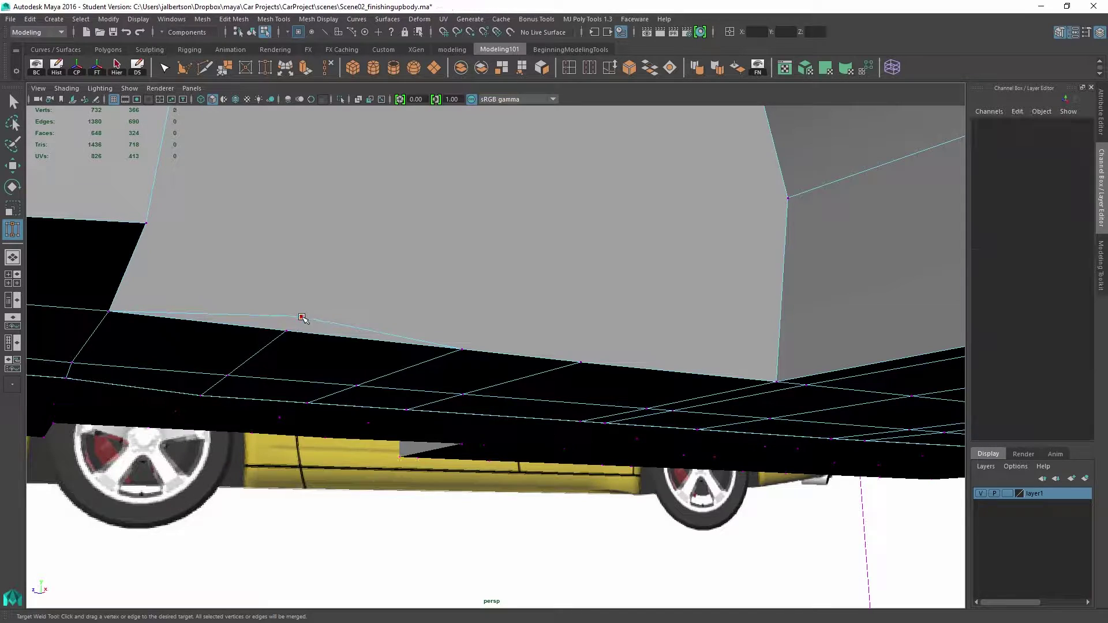
{"action": "left_click", "coordinate": [298, 319]}
Target-weld the two loose vertices along the rear wheel well's inner bottom edge to the underside vertices.
{"action": "left_click_drag", "start_coordinate": [373, 349], "coordinate": [282, 328], "text": "alt"}
{"action": "right_click_drag", "start_coordinate": [283, 328], "coordinate": [260, 326], "text": "alt"}
{"action": "left_click_drag", "start_coordinate": [259, 326], "coordinate": [322, 340], "text": "alt"}
{"action": "scroll", "coordinate": [549, 296], "scroll_direction": "up", "scroll_amount": 3}
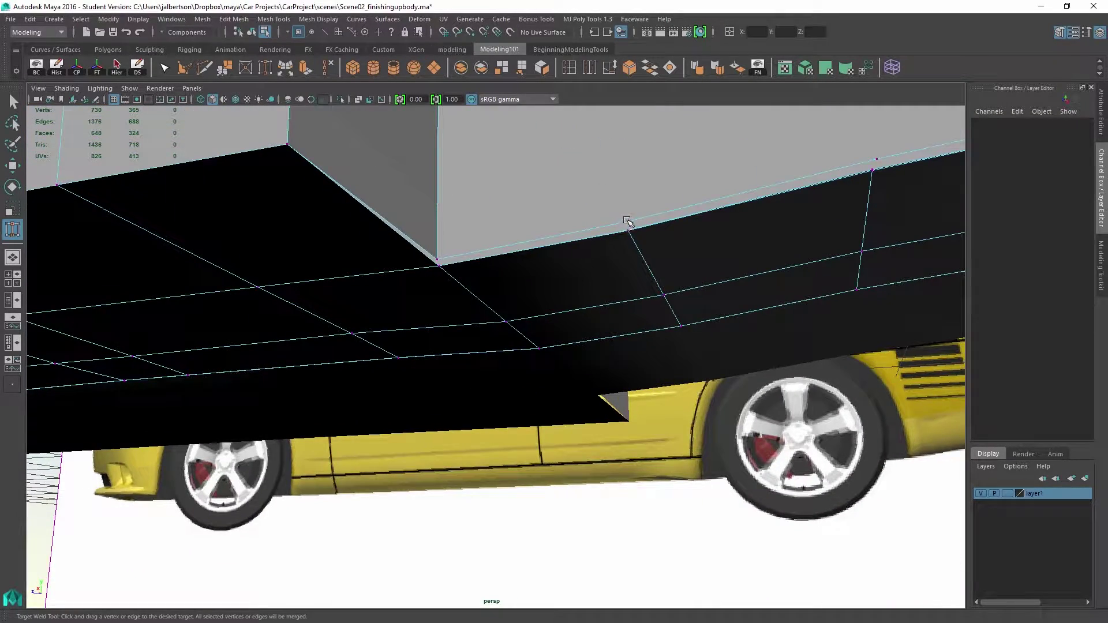
{"action": "left_click_drag", "start_coordinate": [801, 167], "coordinate": [659, 199], "text": "alt"}
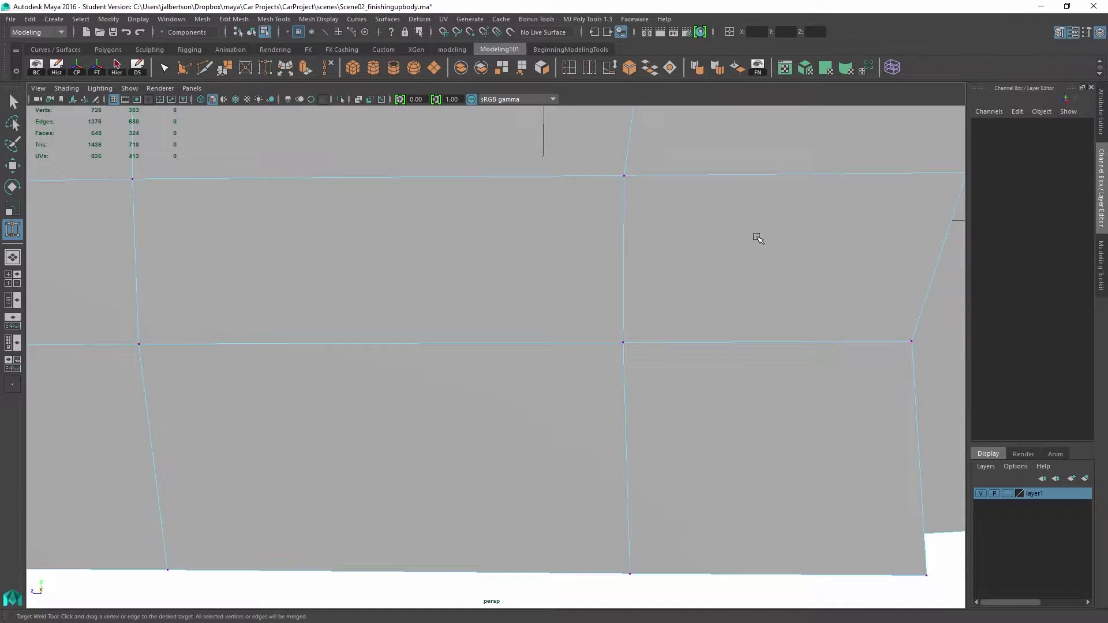
Target-weld the rear wheel well's inner rear corner vertex to the adjacent underside vertex.
{"action": "scroll", "coordinate": [759, 237], "scroll_direction": "up", "scroll_amount": 10}
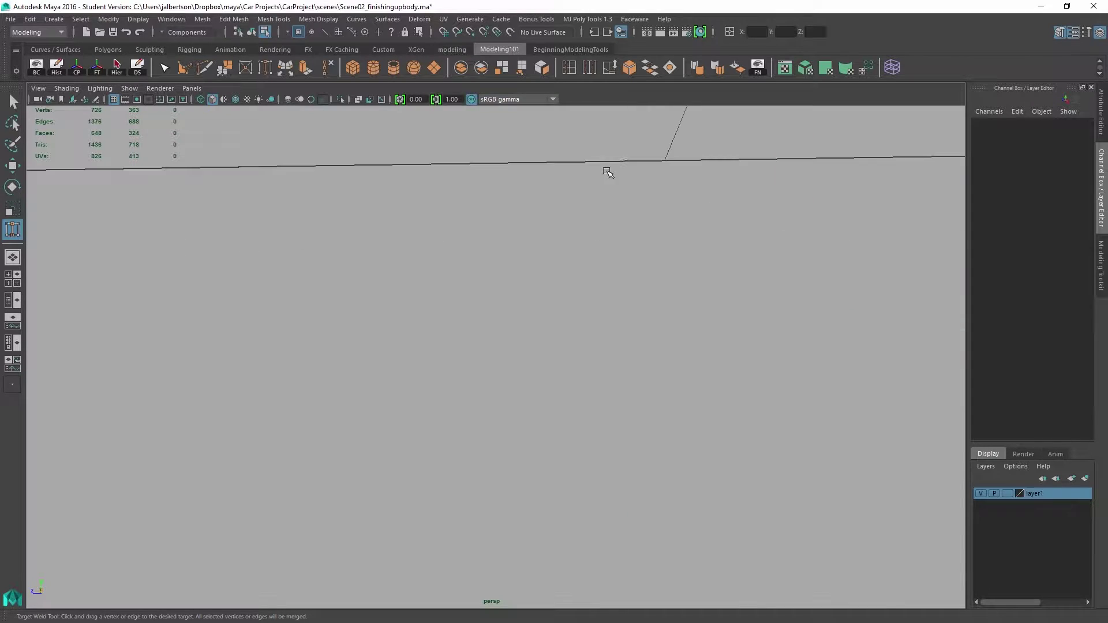
{"action": "scroll", "coordinate": [651, 187], "scroll_direction": "down", "scroll_amount": 6}
{"action": "middle_click_drag", "start_coordinate": [519, 154], "coordinate": [324, 122], "text": "alt"}
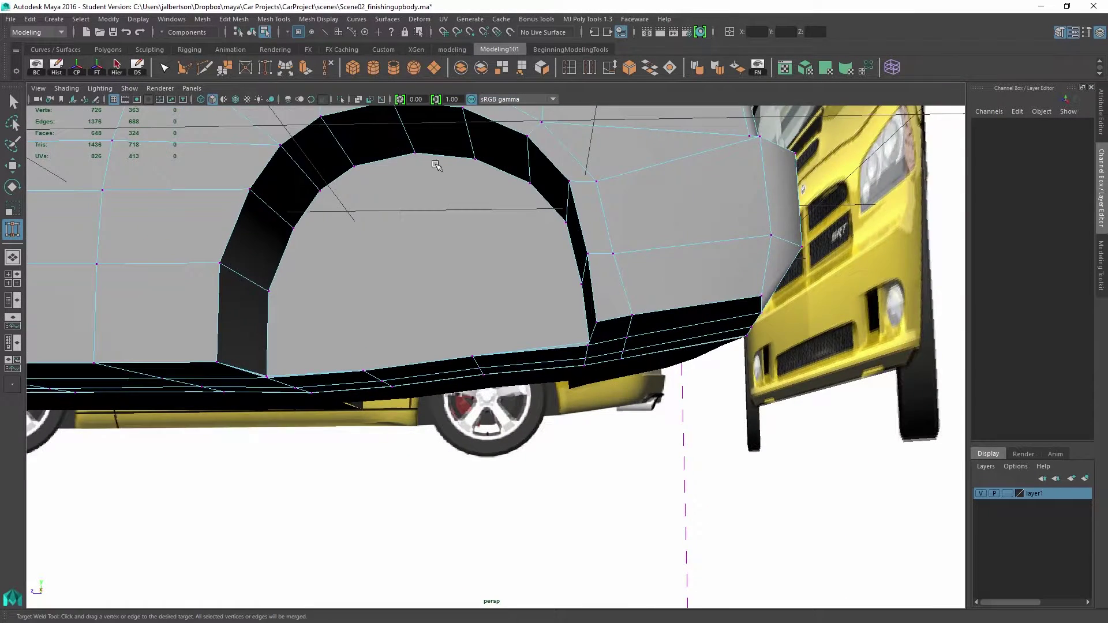
{"action": "right_click_drag", "start_coordinate": [439, 219], "coordinate": [607, 246], "text": "alt"}
{"action": "scroll", "coordinate": [666, 283], "scroll_direction": "up", "scroll_amount": 2}
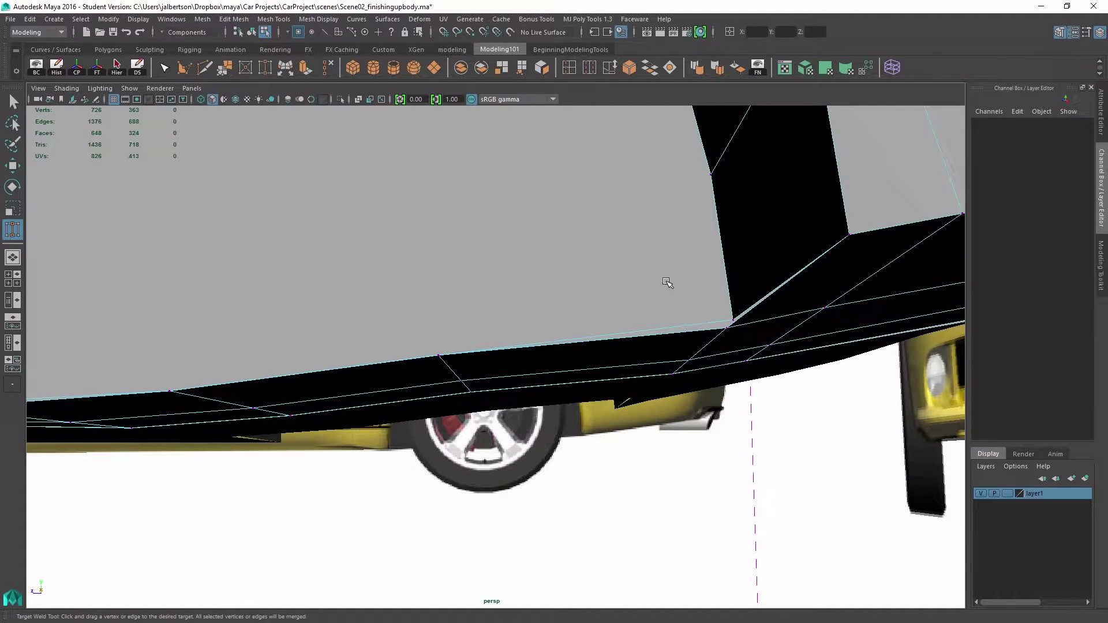
{"action": "left_click", "coordinate": [734, 319]}
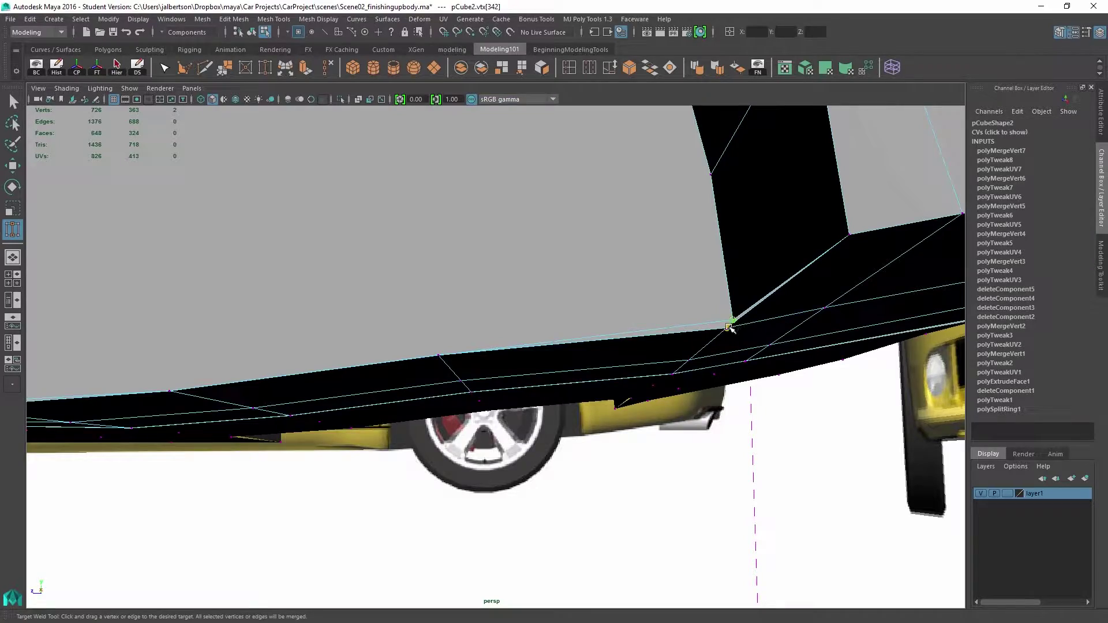
{"action": "left_click_drag", "start_coordinate": [729, 327], "coordinate": [731, 324]}
{"action": "scroll", "coordinate": [601, 272], "scroll_direction": "down", "scroll_amount": 4}
{"action": "scroll", "coordinate": [596, 264], "scroll_direction": "up", "scroll_amount": 5}
{"action": "scroll", "coordinate": [495, 234], "scroll_direction": "down", "scroll_amount": 7}
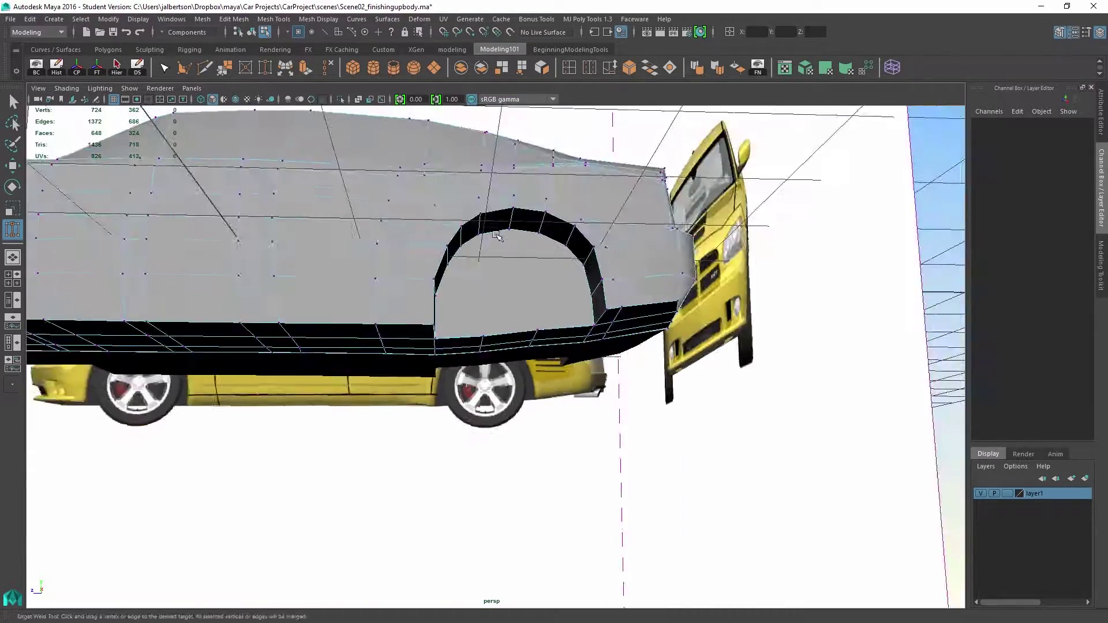
Return the body to object mode and hide the reference layer, layer1, and the viewport grid.
{"action": "left_click_drag", "start_coordinate": [495, 235], "coordinate": [461, 234], "text": "alt"}
{"action": "right_click_drag", "start_coordinate": [461, 234], "coordinate": [416, 240], "text": "alt"}
{"action": "left_click_drag", "start_coordinate": [416, 240], "coordinate": [368, 279], "text": "alt"}
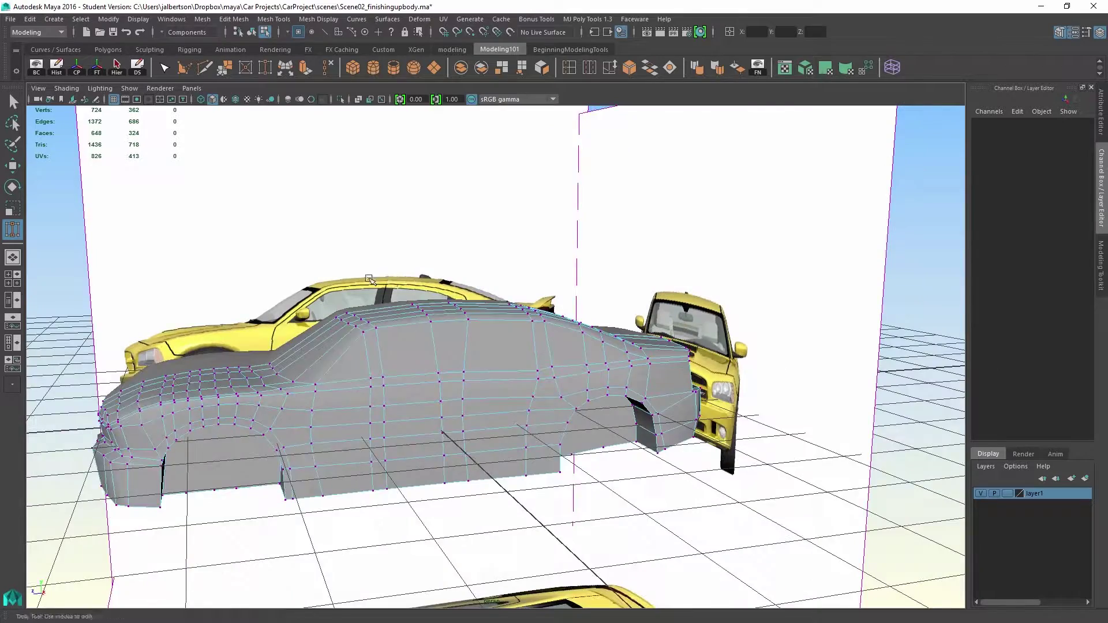
{"action": "scroll", "coordinate": [368, 279], "scroll_direction": "down", "scroll_amount": 2}
{"action": "right_click_drag", "start_coordinate": [391, 406], "coordinate": [447, 279]}
{"action": "key", "text": "q"}
{"action": "right_click_drag", "start_coordinate": [494, 375], "coordinate": [352, 285], "text": "alt"}
{"action": "left_click_drag", "start_coordinate": [352, 286], "coordinate": [366, 296], "text": "alt"}
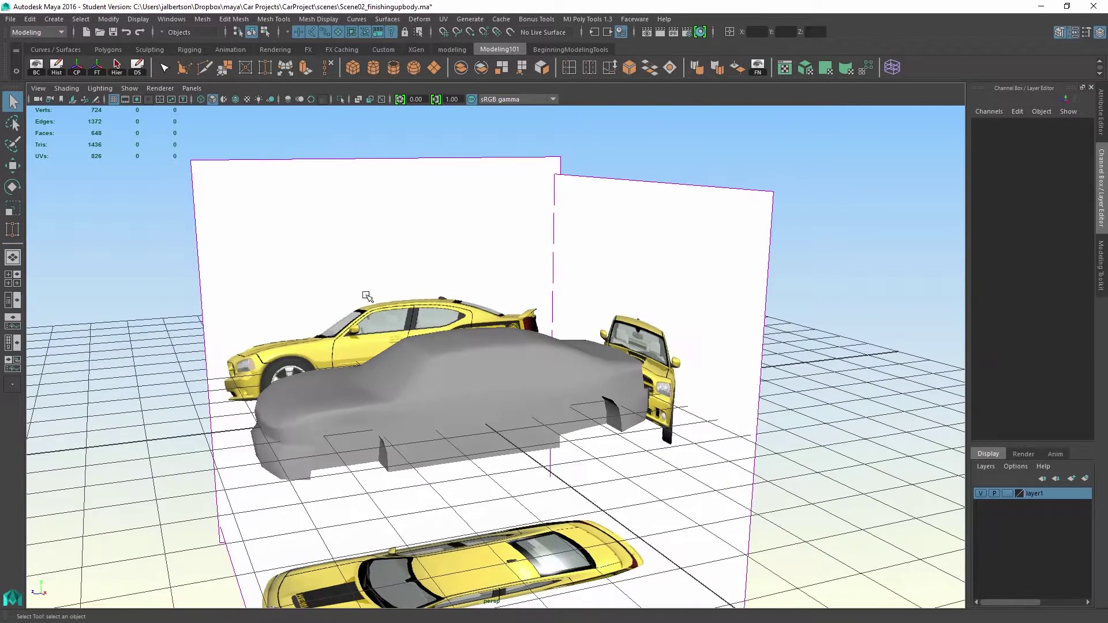
{"action": "left_click", "coordinate": [984, 495]}
{"action": "left_click", "coordinate": [130, 88]}
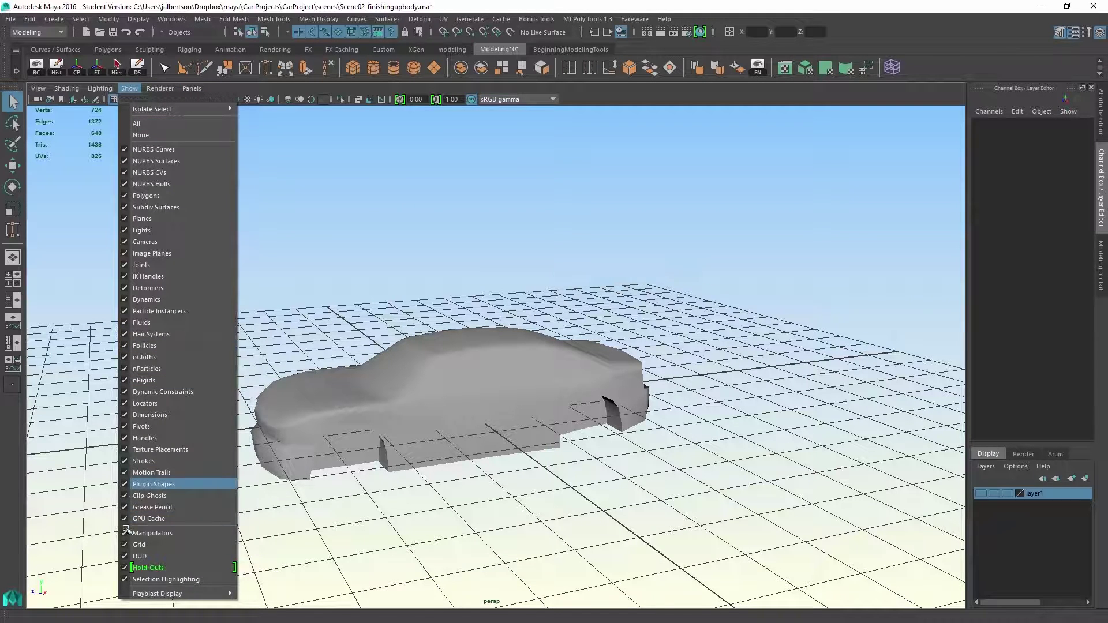
{"action": "left_click", "coordinate": [139, 545]}
Select and frame the car body, and inspect the rear wheel well and underside up close.
{"action": "left_click_drag", "start_coordinate": [485, 427], "coordinate": [492, 333], "text": "alt"}
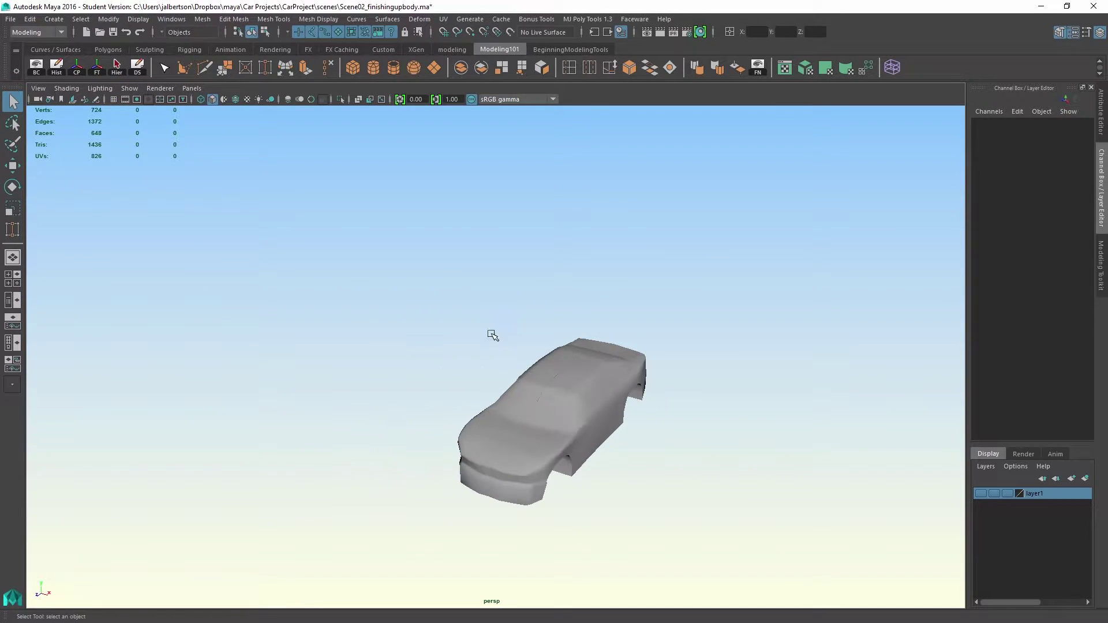
{"action": "left_click", "coordinate": [560, 417]}
{"action": "key", "text": "f"}
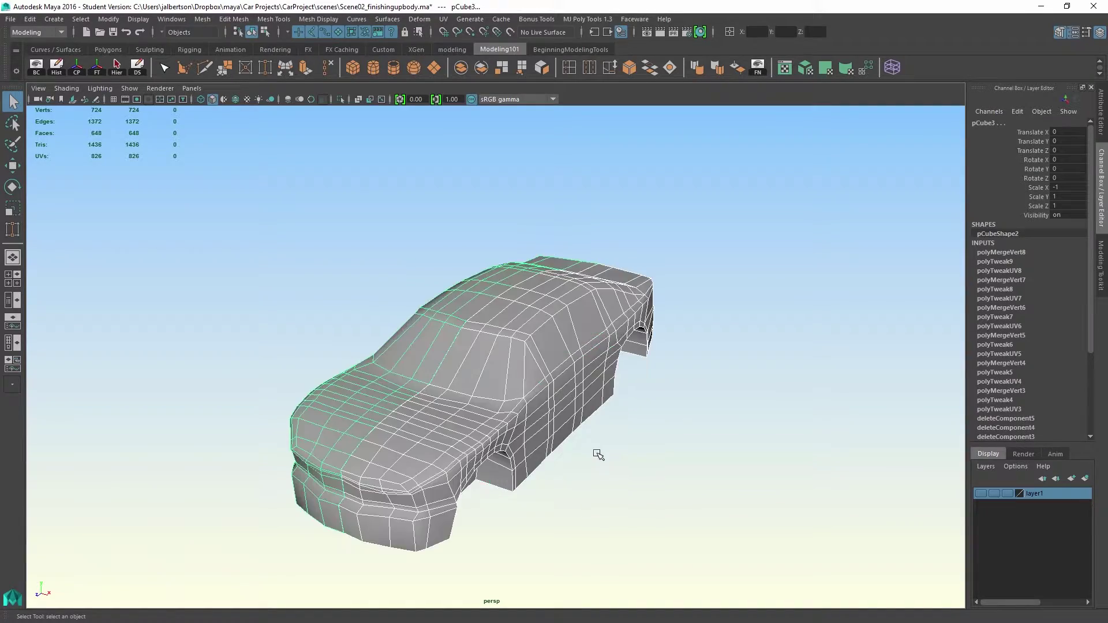
{"action": "right_click_drag", "start_coordinate": [596, 452], "coordinate": [789, 535], "text": "alt"}
{"action": "left_click_drag", "start_coordinate": [789, 535], "coordinate": [639, 480], "text": "alt"}
{"action": "right_click_drag", "start_coordinate": [638, 479], "coordinate": [773, 548], "text": "alt"}
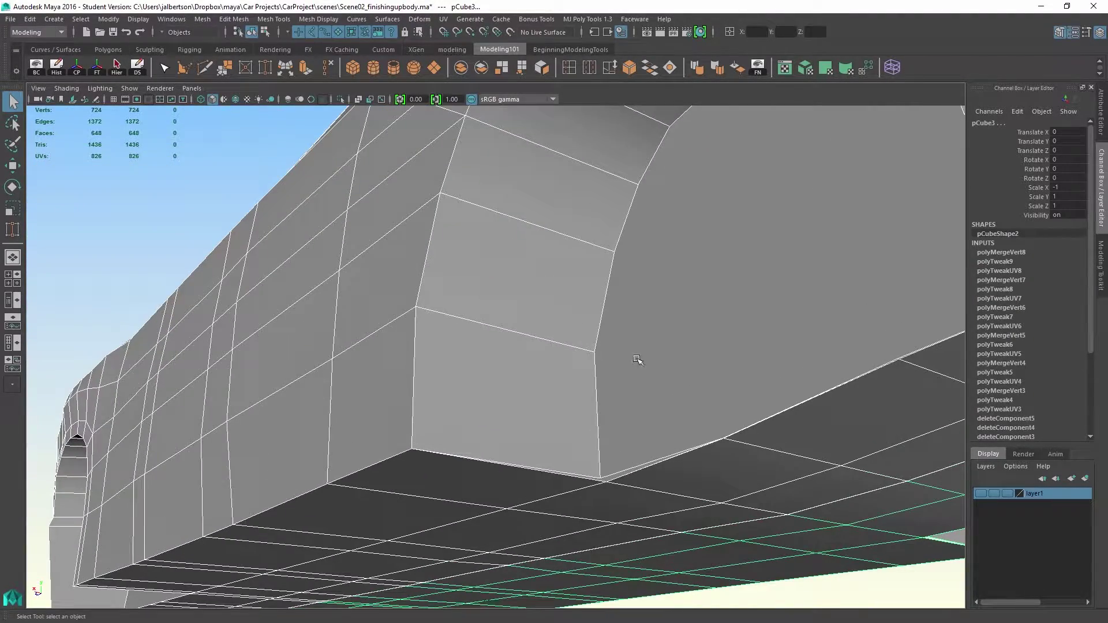
Switch the body to face editing and select the large inner face of the rear wheel well.
{"action": "right_click_drag", "start_coordinate": [615, 278], "coordinate": [616, 372]}
{"action": "right_click_drag", "start_coordinate": [623, 325], "coordinate": [622, 326]}
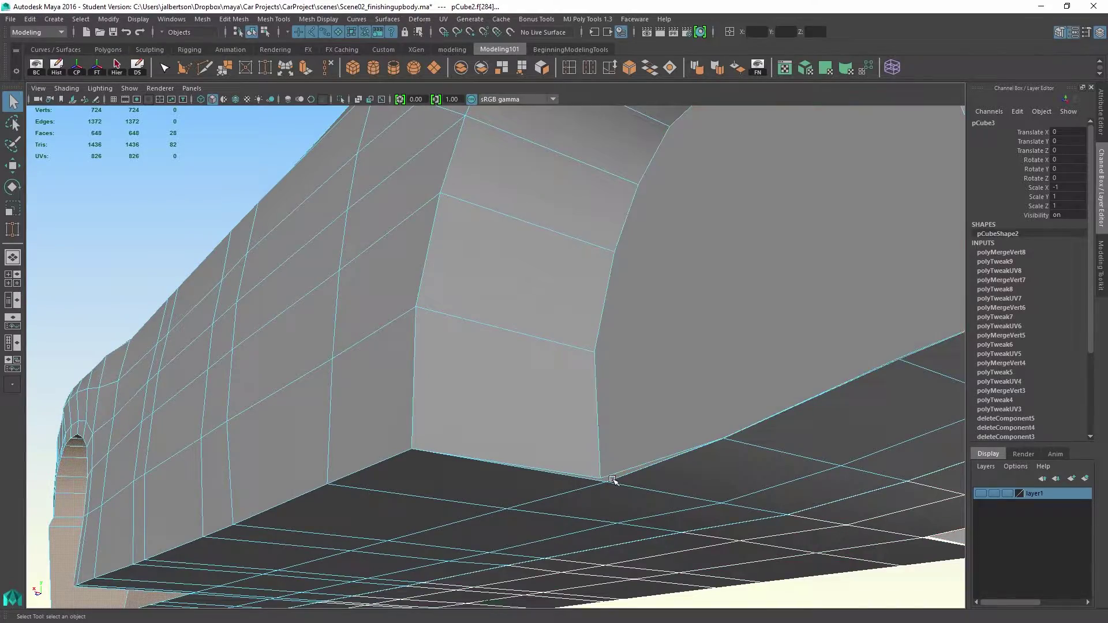
{"action": "left_click", "coordinate": [613, 479]}
{"action": "right_click", "coordinate": [616, 472]}
{"action": "left_click", "coordinate": [625, 445]}
{"action": "left_click_drag", "start_coordinate": [626, 445], "coordinate": [522, 339], "text": "alt"}
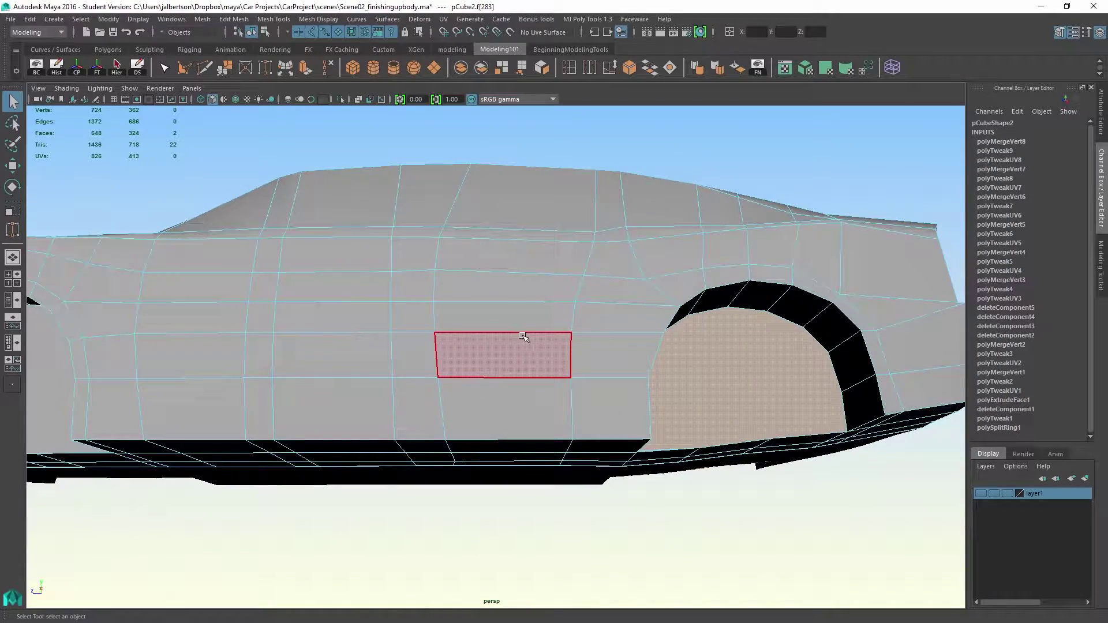
Target-weld the rear wheel well's inner front corner vertex to the adjacent underside vertex.
{"action": "left_click_drag", "start_coordinate": [730, 418], "coordinate": [700, 385], "text": "alt"}
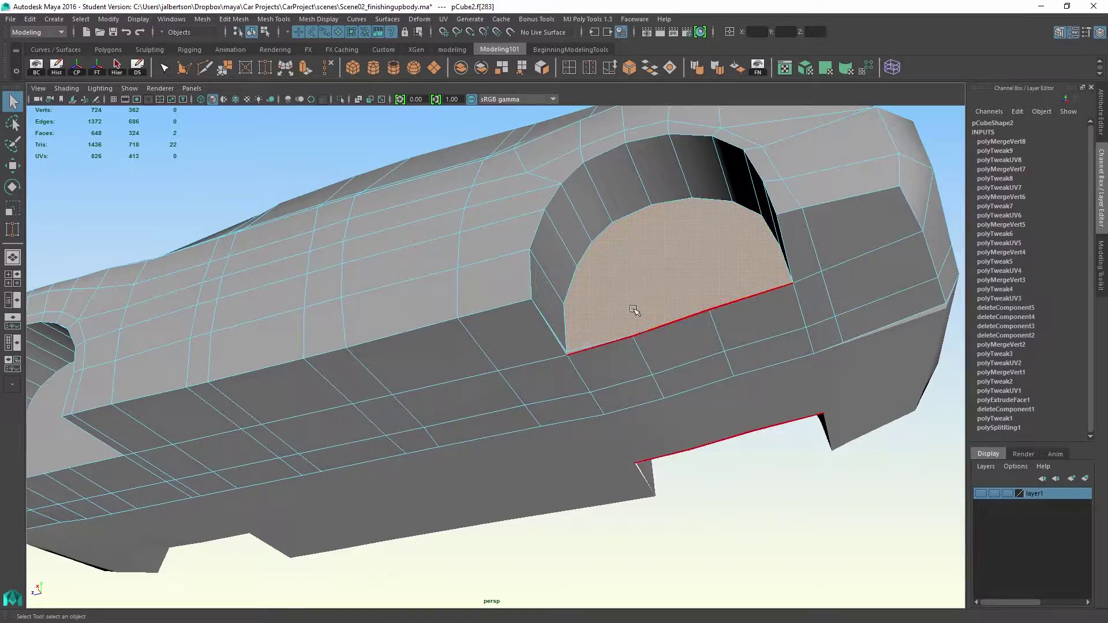
{"action": "left_click_drag", "start_coordinate": [638, 354], "coordinate": [588, 331], "text": "alt"}
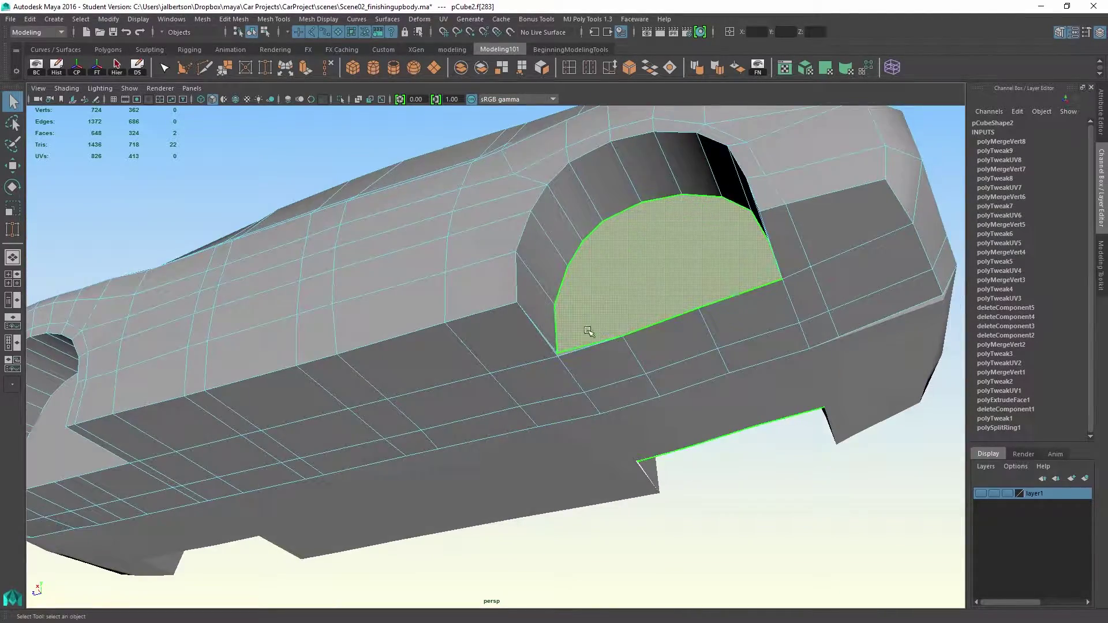
{"action": "right_click_drag", "start_coordinate": [587, 331], "coordinate": [614, 361], "text": "alt"}
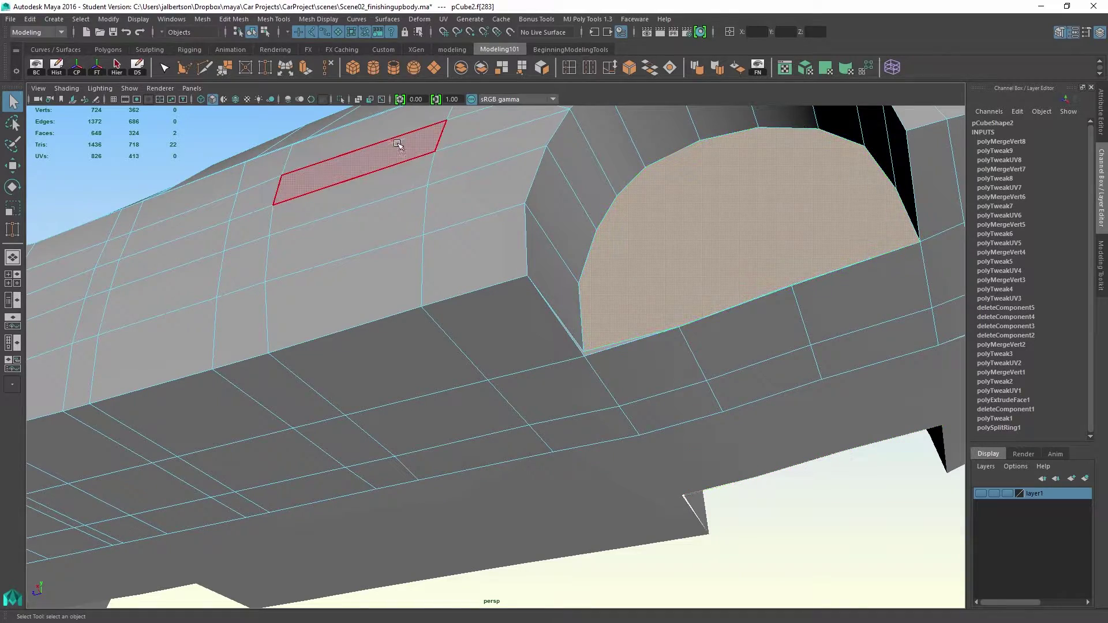
{"action": "key", "text": "y"}
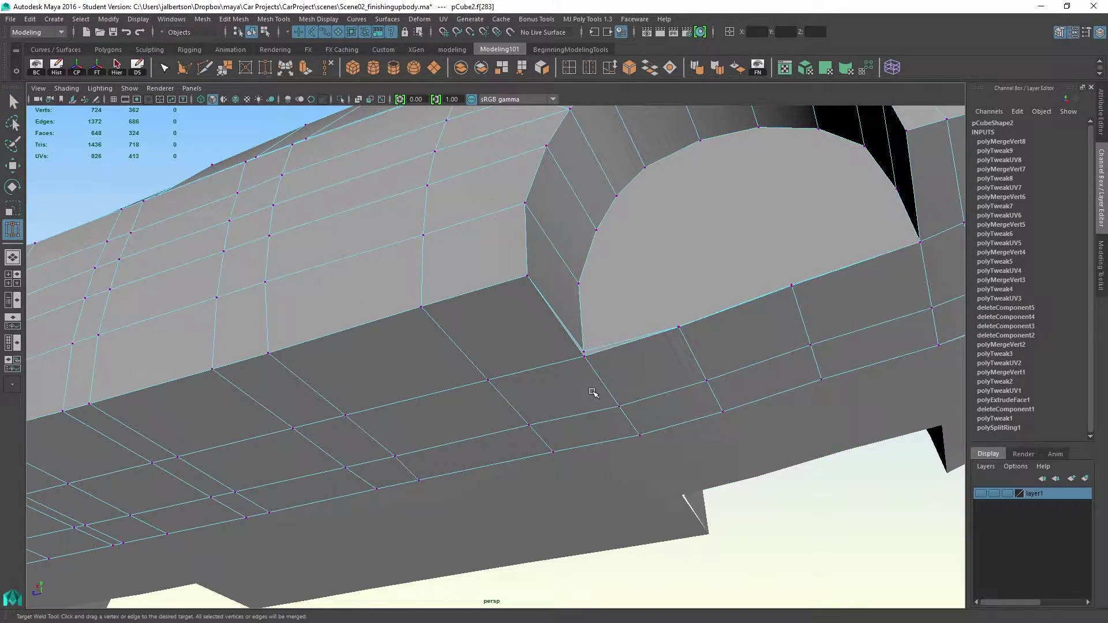
{"action": "left_click_drag", "start_coordinate": [584, 390], "coordinate": [543, 446], "text": "alt"}
{"action": "right_click_drag", "start_coordinate": [532, 425], "coordinate": [627, 515], "text": "alt"}
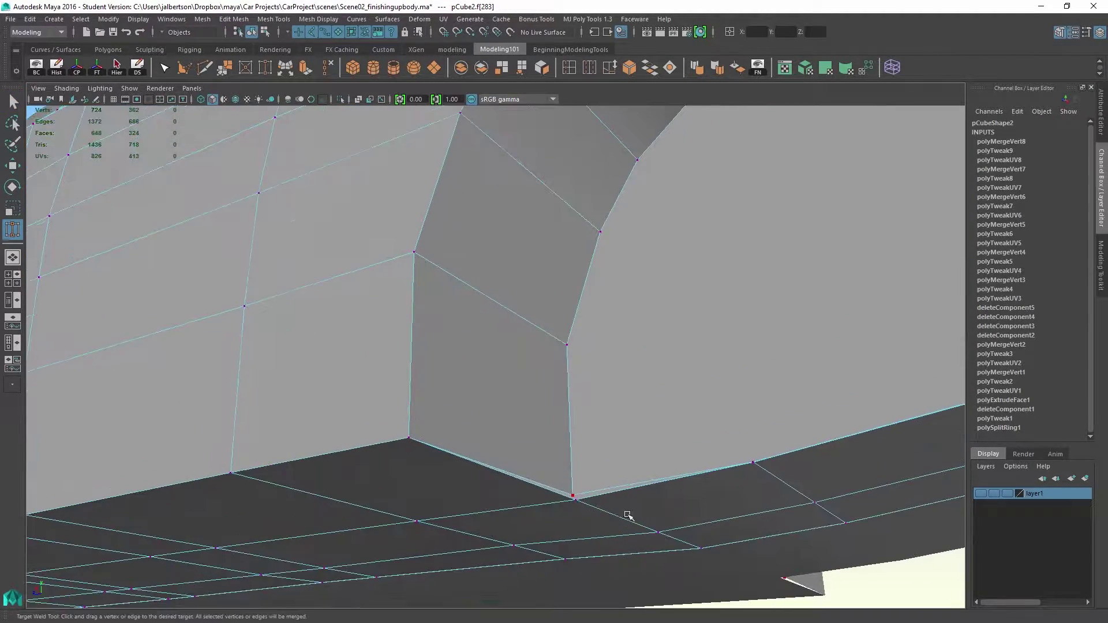
{"action": "left_click_drag", "start_coordinate": [576, 502], "coordinate": [575, 500]}
{"action": "right_click_drag", "start_coordinate": [576, 500], "coordinate": [542, 453], "text": "alt"}
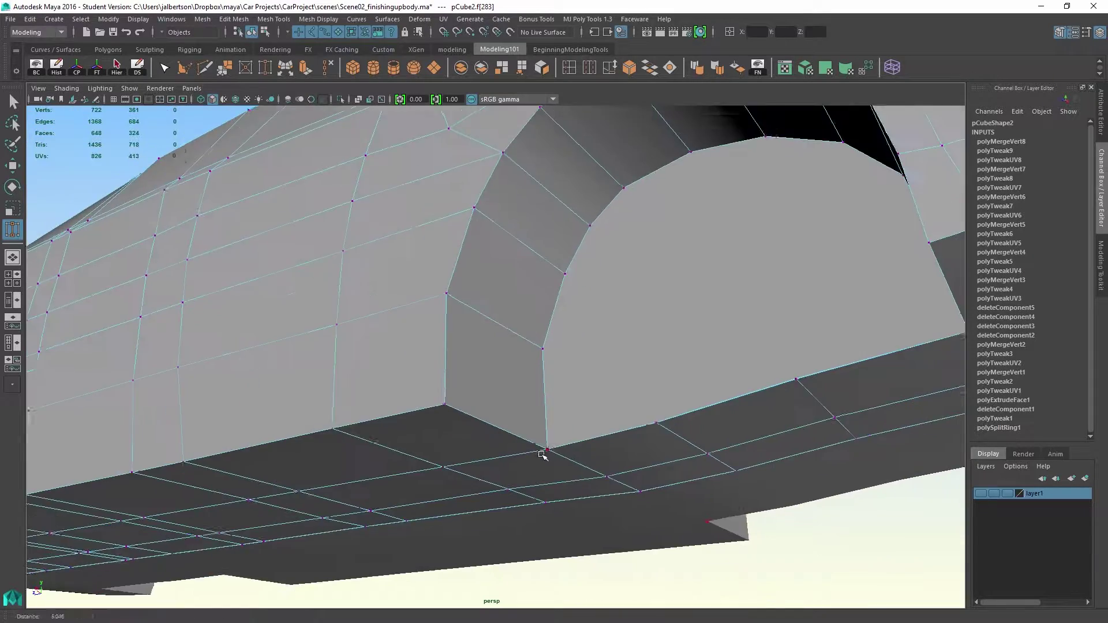
Select the rear wheel well's large inner face in face editing and inspect where it meets the underside.
{"action": "left_click_drag", "start_coordinate": [542, 452], "coordinate": [621, 376], "text": "alt"}
{"action": "right_click_drag", "start_coordinate": [621, 376], "coordinate": [440, 292], "text": "alt"}
{"action": "middle_click_drag", "start_coordinate": [779, 312], "coordinate": [614, 279], "text": "alt"}
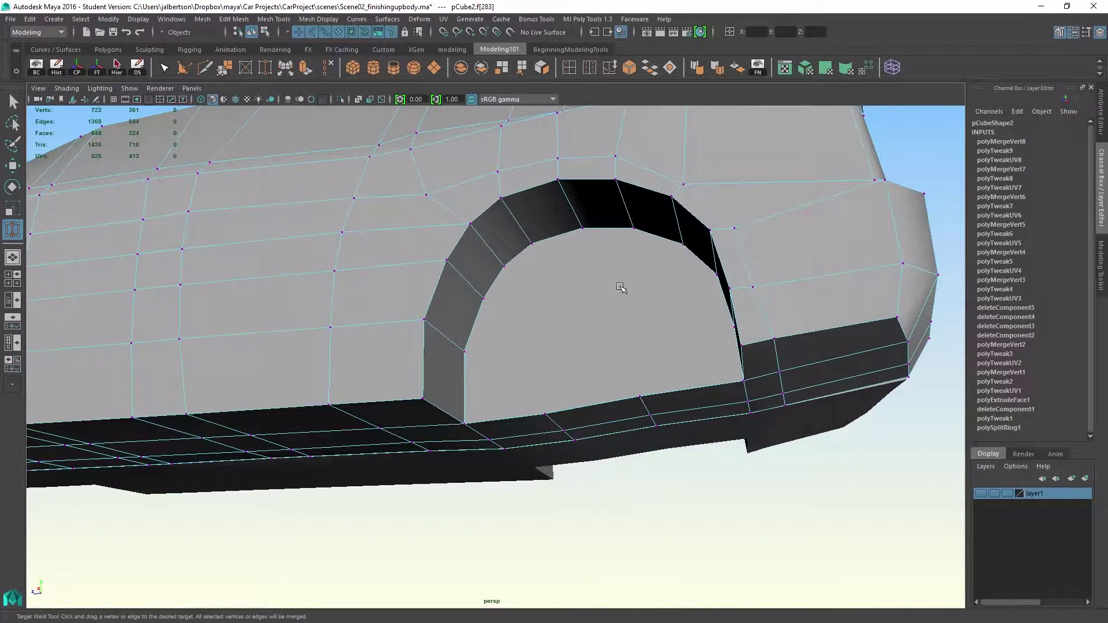
{"action": "right_click_drag", "start_coordinate": [620, 281], "coordinate": [621, 309]}
{"action": "left_click_drag", "start_coordinate": [621, 311], "coordinate": [635, 320], "text": "alt"}
{"action": "left_click", "coordinate": [640, 312]}
{"action": "mouse_move", "coordinate": [725, 355]}
{"action": "left_mouse_down", "text": "alt"}
{"action": "mouse_move", "coordinate": [710, 329]}
{"action": "mouse_move", "coordinate": [719, 336]}
{"action": "left_mouse_up", "text": "alt"}
{"action": "right_click_drag", "start_coordinate": [683, 296], "coordinate": [774, 300], "text": "alt"}
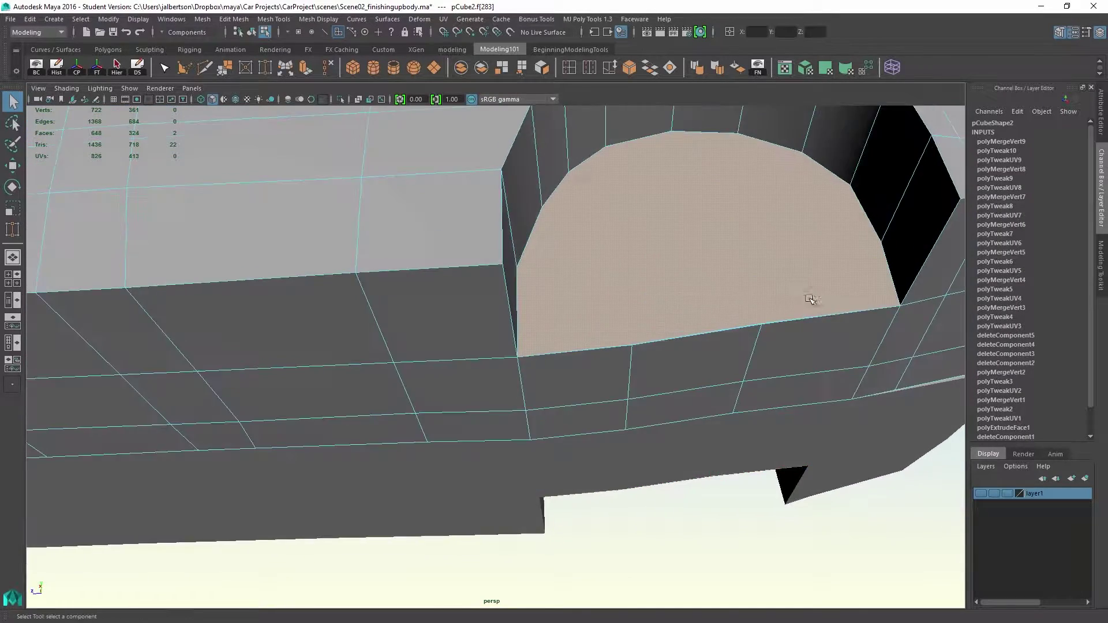
{"action": "right_click_drag", "start_coordinate": [809, 299], "coordinate": [742, 275], "text": "alt"}
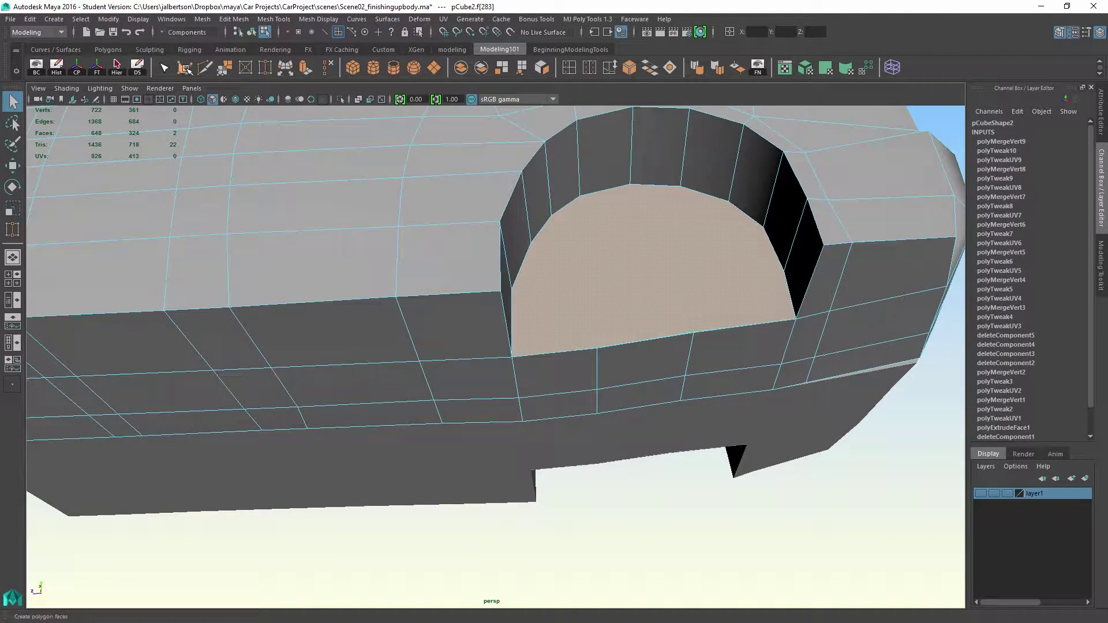
Multi-cut the rear wheel well's inner face with two lines, from the two middle bottom vertices up to arch vertices.
{"action": "left_click", "coordinate": [204, 67]}
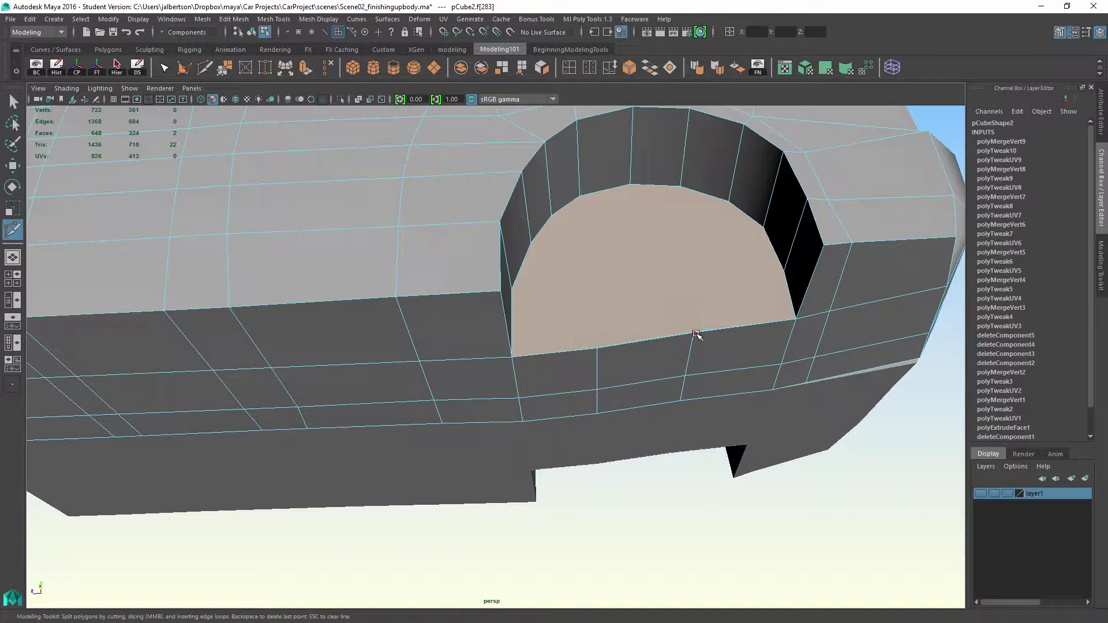
{"action": "left_click", "coordinate": [681, 185]}
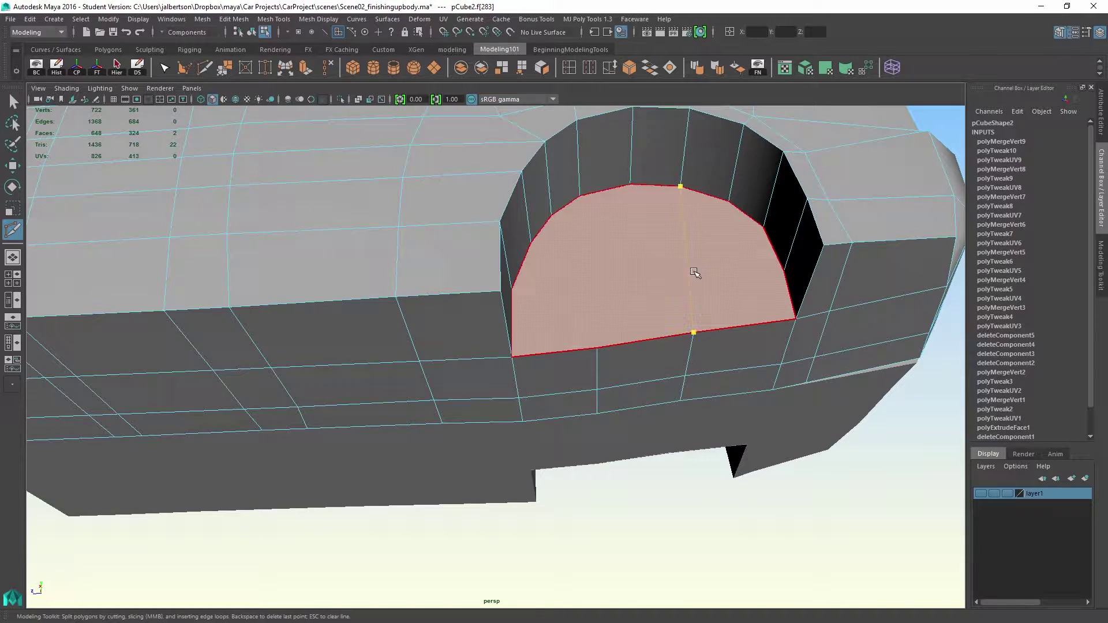
{"action": "key", "text": "Return"}
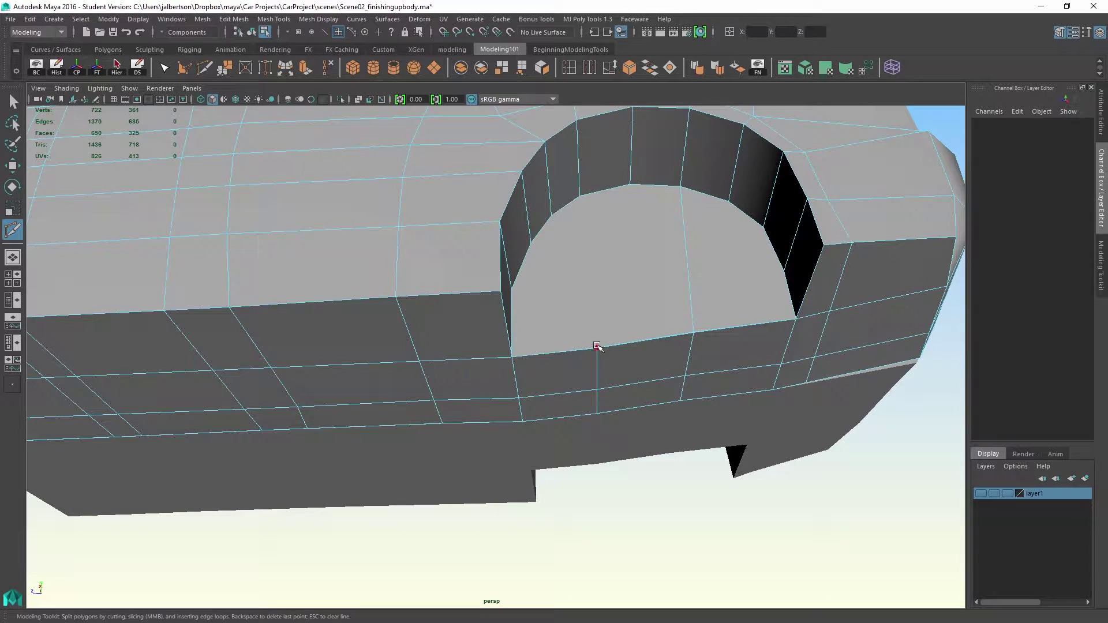
{"action": "scroll", "coordinate": [648, 265], "scroll_direction": "down", "scroll_amount": 5}
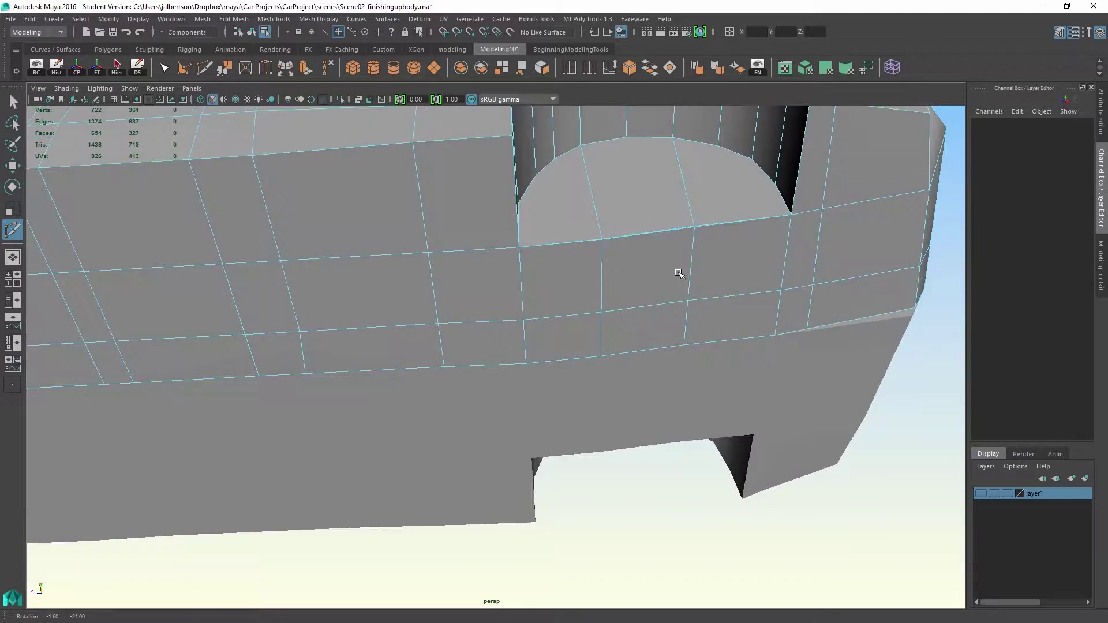
Switch to edge editing and target-weld the duplicate bottom edges between the two cuts on the rear wheel well's inner face.
{"action": "left_click_drag", "start_coordinate": [678, 271], "coordinate": [572, 364], "text": "alt"}
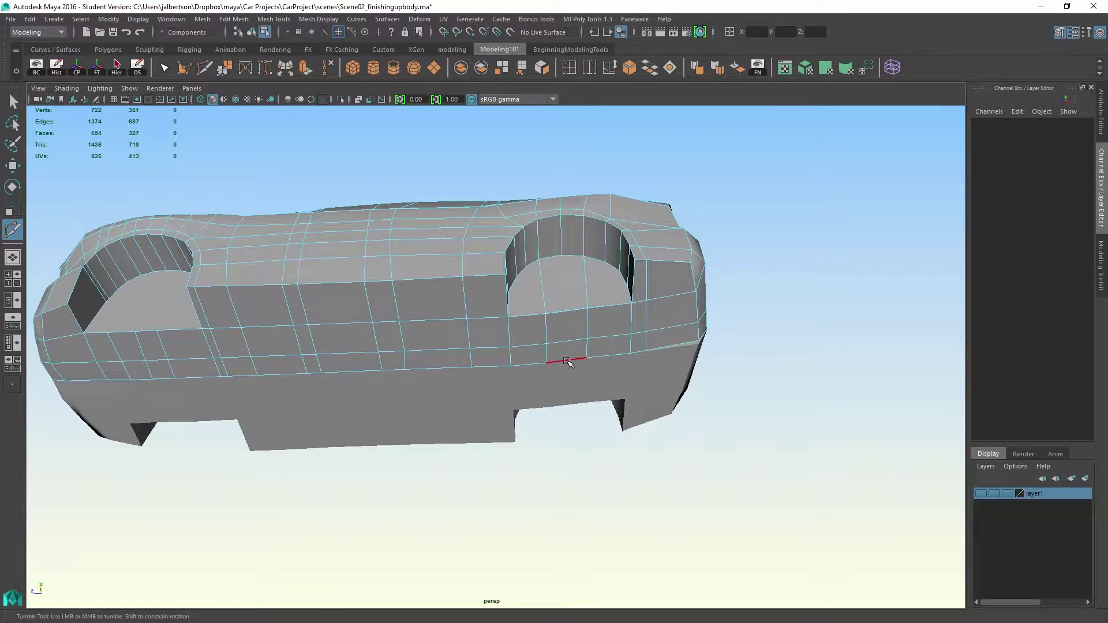
{"action": "left_click", "coordinate": [568, 360]}
{"action": "left_click_drag", "start_coordinate": [588, 341], "coordinate": [595, 381], "text": "alt"}
{"action": "right_click_drag", "start_coordinate": [594, 381], "coordinate": [756, 433], "text": "alt"}
{"action": "right_click_drag", "start_coordinate": [648, 279], "coordinate": [633, 252]}
{"action": "key", "text": "q"}
{"action": "left_click", "coordinate": [628, 333]}
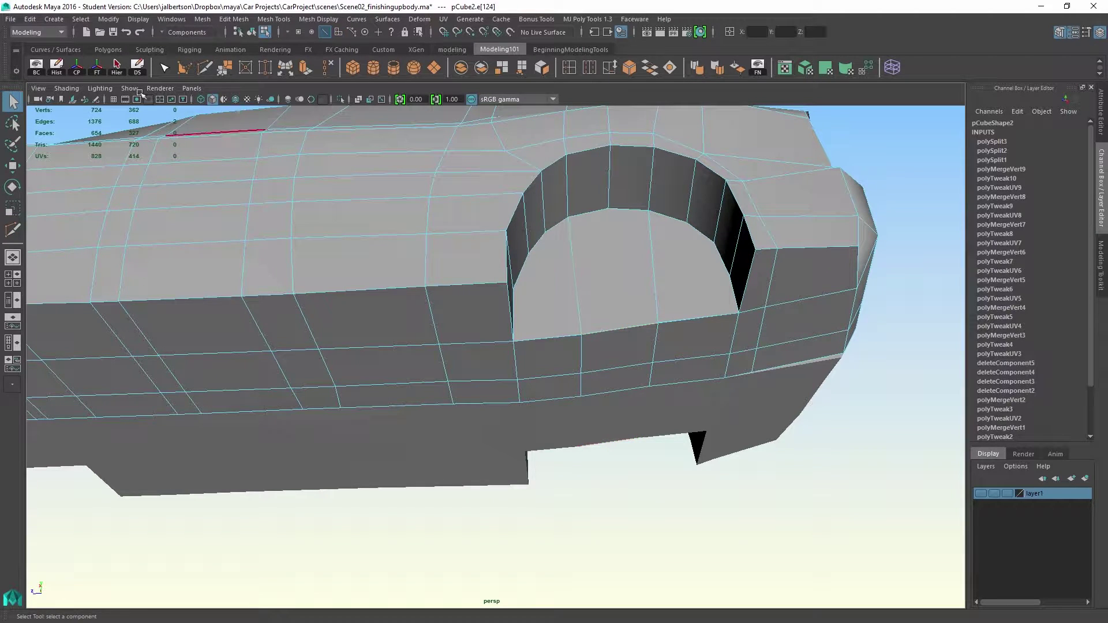
{"action": "left_click", "coordinate": [265, 68]}
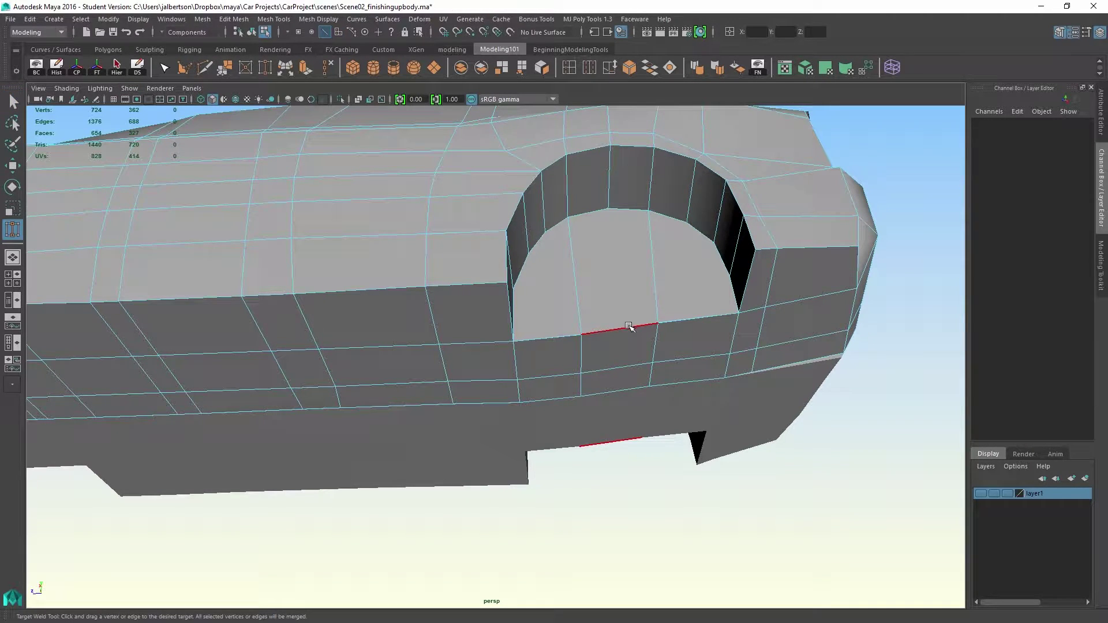
{"action": "left_click_drag", "start_coordinate": [620, 326], "coordinate": [623, 325]}
Try to target-weld the rearmost section of the inner face's bottom edge to the underside edge.
{"action": "right_click_drag", "start_coordinate": [650, 341], "coordinate": [740, 392], "text": "alt"}
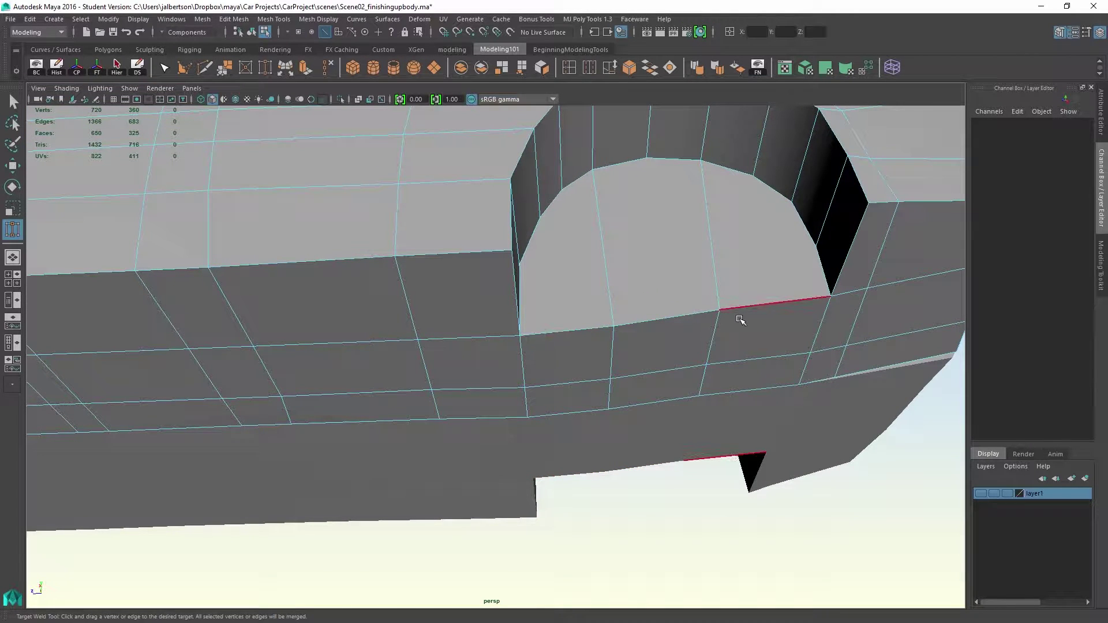
{"action": "left_click_drag", "start_coordinate": [758, 309], "coordinate": [758, 301]}
{"action": "left_click", "coordinate": [777, 301]}
{"action": "right_click_drag", "start_coordinate": [804, 314], "coordinate": [774, 307], "text": "alt"}
{"action": "left_click_drag", "start_coordinate": [774, 306], "coordinate": [762, 300], "text": "alt"}
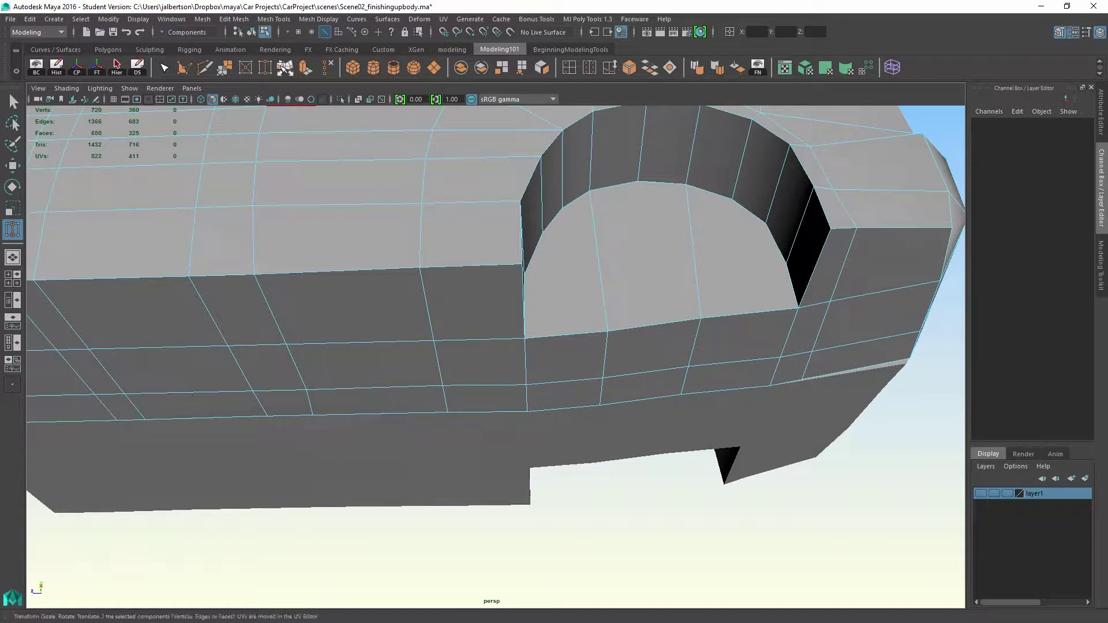
{"action": "left_click", "coordinate": [205, 68]}
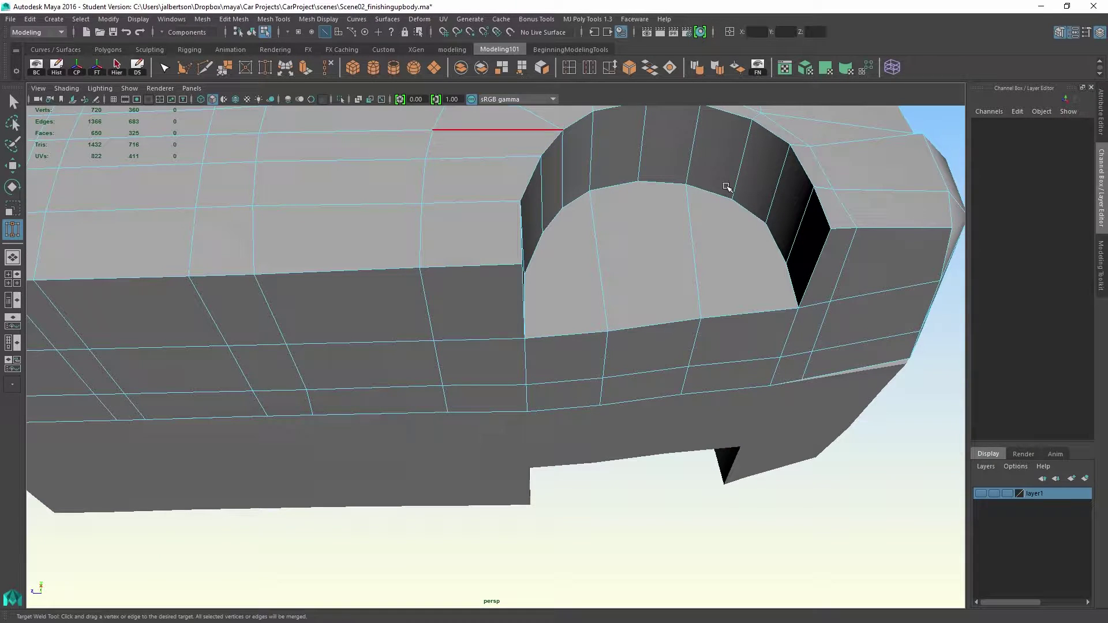
{"action": "left_click", "coordinate": [638, 182]}
{"action": "left_click", "coordinate": [643, 399]}
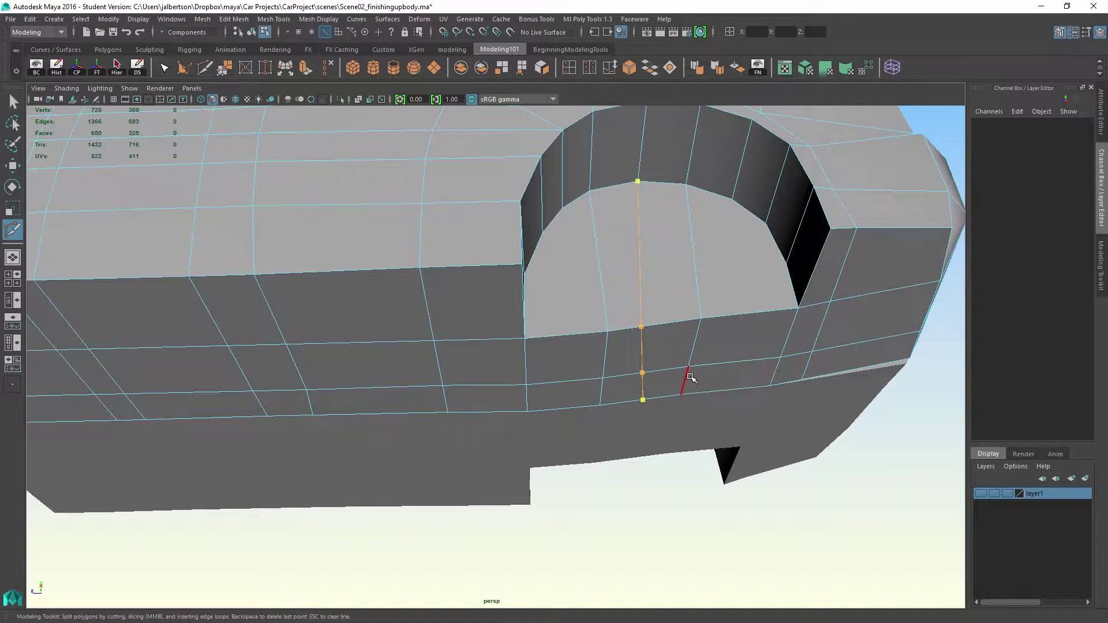
{"action": "key", "text": "BackSpace"}
Multi-cut a line between the two existing cuts, from the underside centerline up to the arch vertex between them.
{"action": "left_click_drag", "start_coordinate": [691, 378], "coordinate": [651, 386], "text": "alt"}
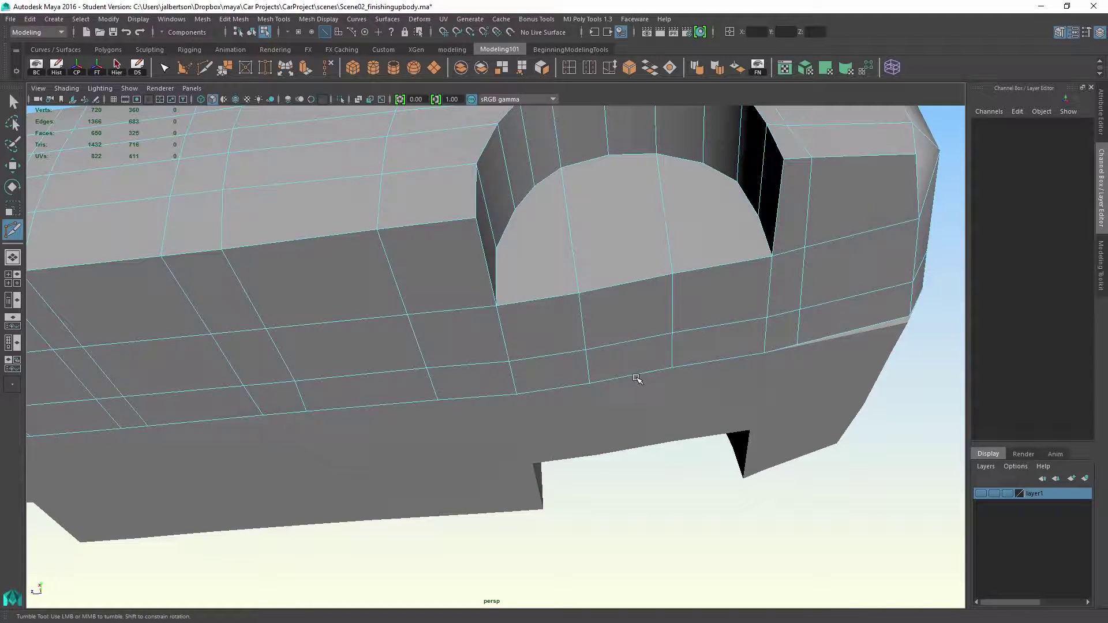
{"action": "left_click", "coordinate": [633, 375]}
{"action": "left_click", "coordinate": [625, 283]}
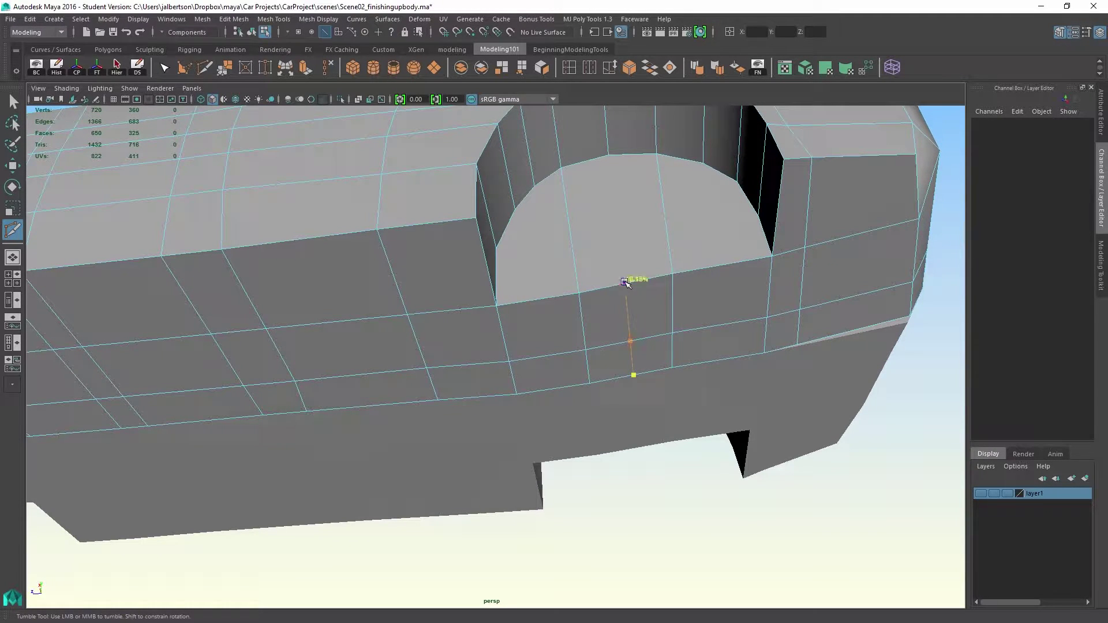
{"action": "left_click", "coordinate": [606, 156]}
{"action": "right_click", "coordinate": [606, 155]}
Multi-cut from the underside centerline, between the well's front corner and the first cut, up to the nearest arch vertex.
{"action": "right_click_drag", "start_coordinate": [727, 252], "coordinate": [609, 289], "text": "alt"}
{"action": "left_click_drag", "start_coordinate": [608, 289], "coordinate": [537, 321], "text": "alt"}
{"action": "scroll", "coordinate": [537, 321], "scroll_direction": "up", "scroll_amount": 6}
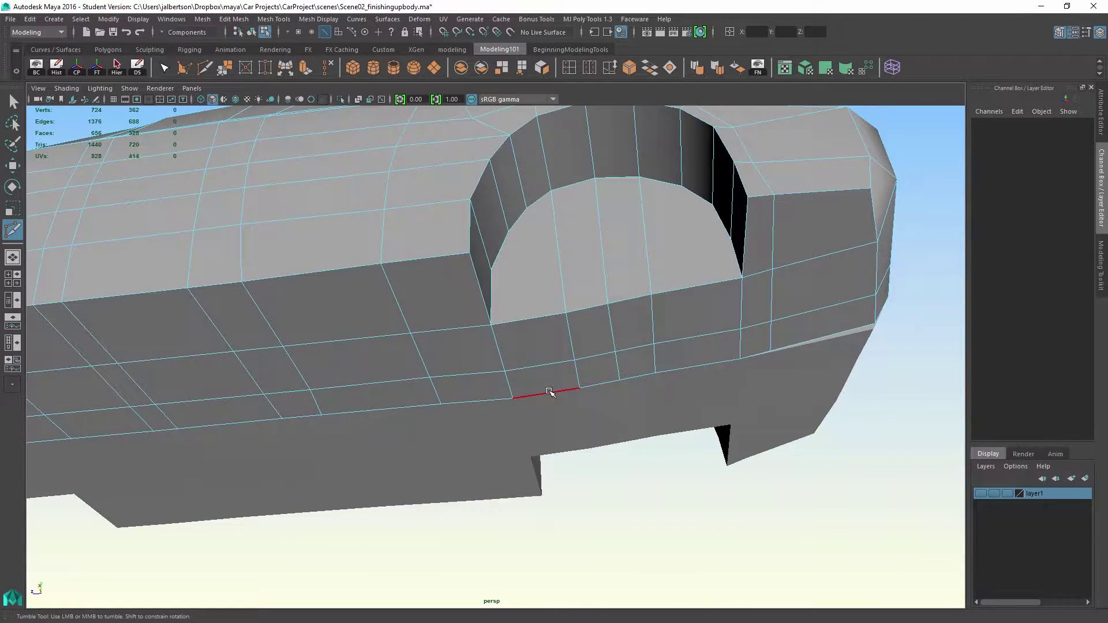
{"action": "left_click", "coordinate": [548, 393]}
{"action": "left_click", "coordinate": [529, 318]}
{"action": "left_click_drag", "start_coordinate": [530, 287], "coordinate": [561, 316], "text": "alt"}
{"action": "right_click", "coordinate": [546, 282]}
Multi-cut another line beside the rear well's front corner, from the underside centerline up to the next lower arch vertex.
{"action": "left_click", "coordinate": [541, 401]}
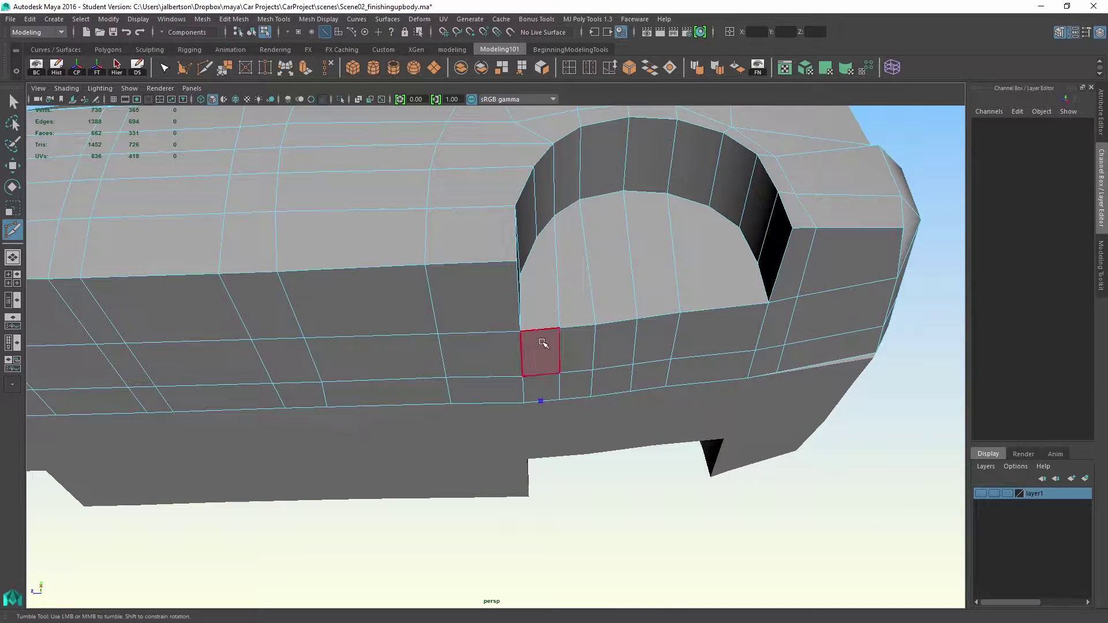
{"action": "left_click", "coordinate": [538, 329]}
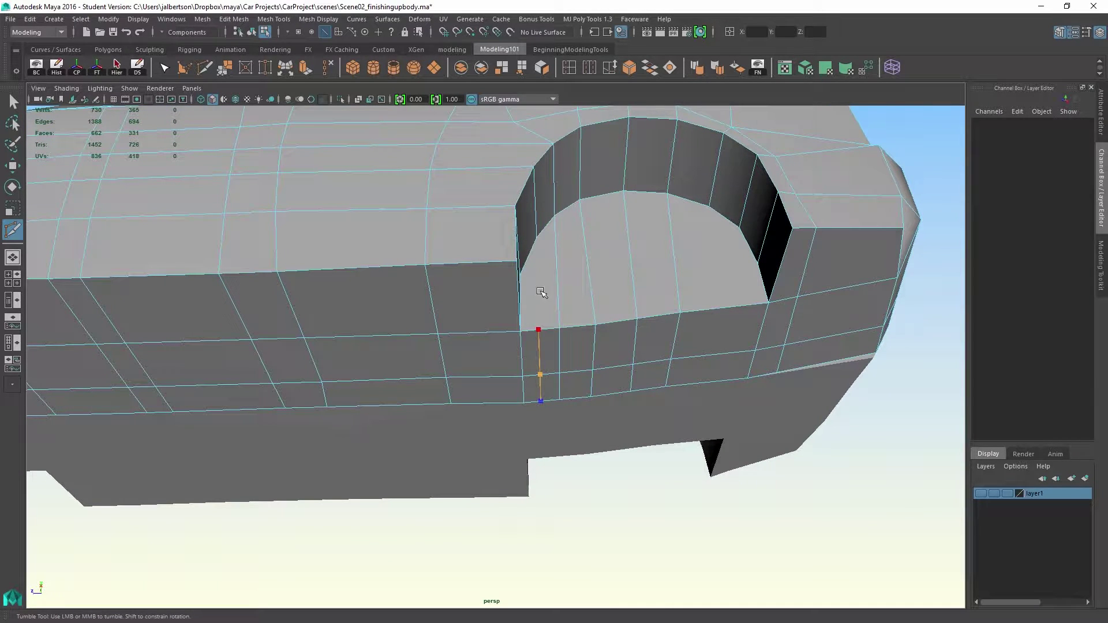
{"action": "left_click", "coordinate": [536, 240]}
{"action": "right_click", "coordinate": [541, 258]}
Multi-cut the rear portion of the rear wheel well from the underside centerline up to the next arch vertex.
{"action": "left_click_drag", "start_coordinate": [512, 287], "coordinate": [509, 295], "text": "alt"}
{"action": "right_click_drag", "start_coordinate": [510, 294], "coordinate": [487, 389], "text": "alt"}
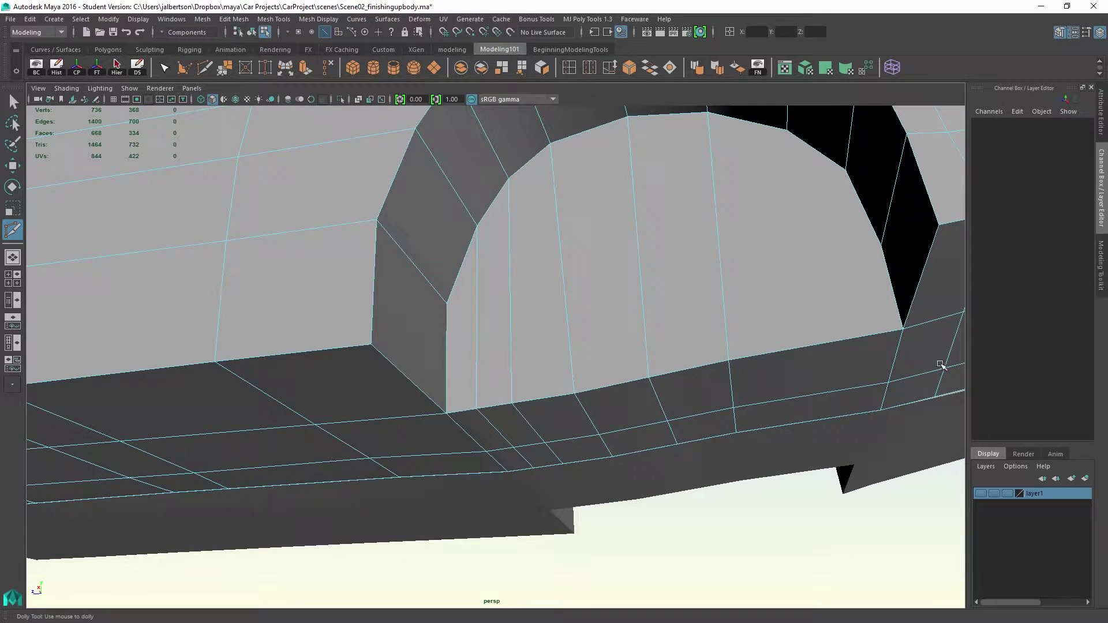
{"action": "left_click_drag", "start_coordinate": [942, 366], "coordinate": [806, 371], "text": "alt"}
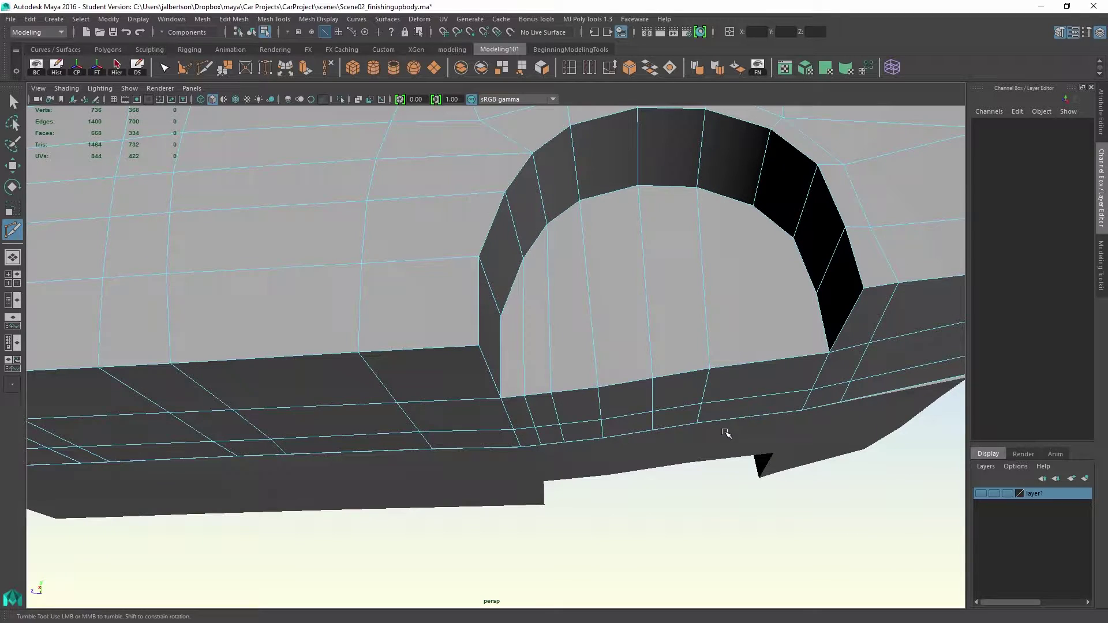
{"action": "left_click", "coordinate": [745, 417]}
{"action": "left_click", "coordinate": [755, 362]}
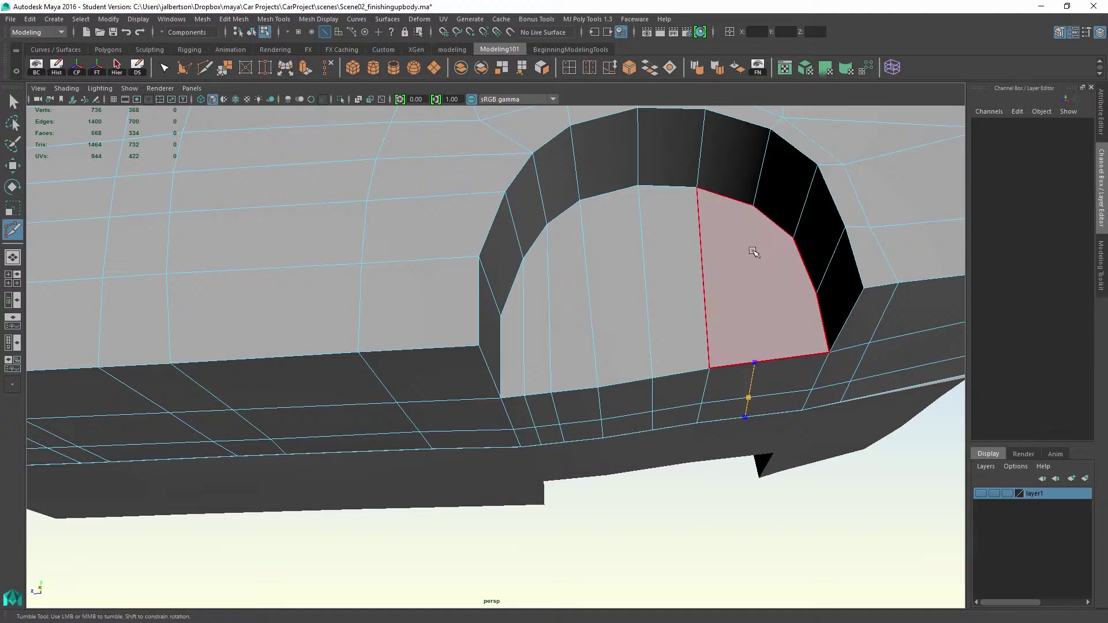
{"action": "left_click", "coordinate": [754, 207]}
{"action": "key", "text": "Return"}
Multi-cut the front wheel well's inner face with two lines, from its first two intermediate bottom vertices up to arch vertices.
{"action": "left_click_drag", "start_coordinate": [774, 304], "coordinate": [564, 267], "text": "alt"}
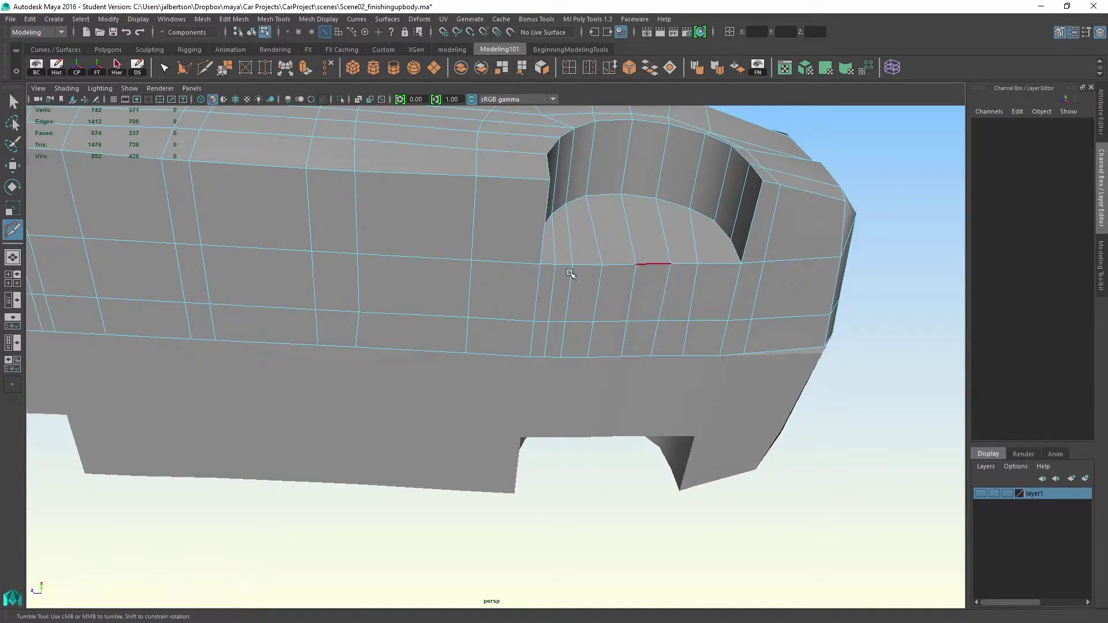
{"action": "left_click_drag", "start_coordinate": [692, 322], "coordinate": [610, 365], "text": "alt"}
{"action": "middle_click_drag", "start_coordinate": [610, 365], "coordinate": [505, 372], "text": "alt"}
{"action": "left_click_drag", "start_coordinate": [610, 316], "coordinate": [665, 324], "text": "alt"}
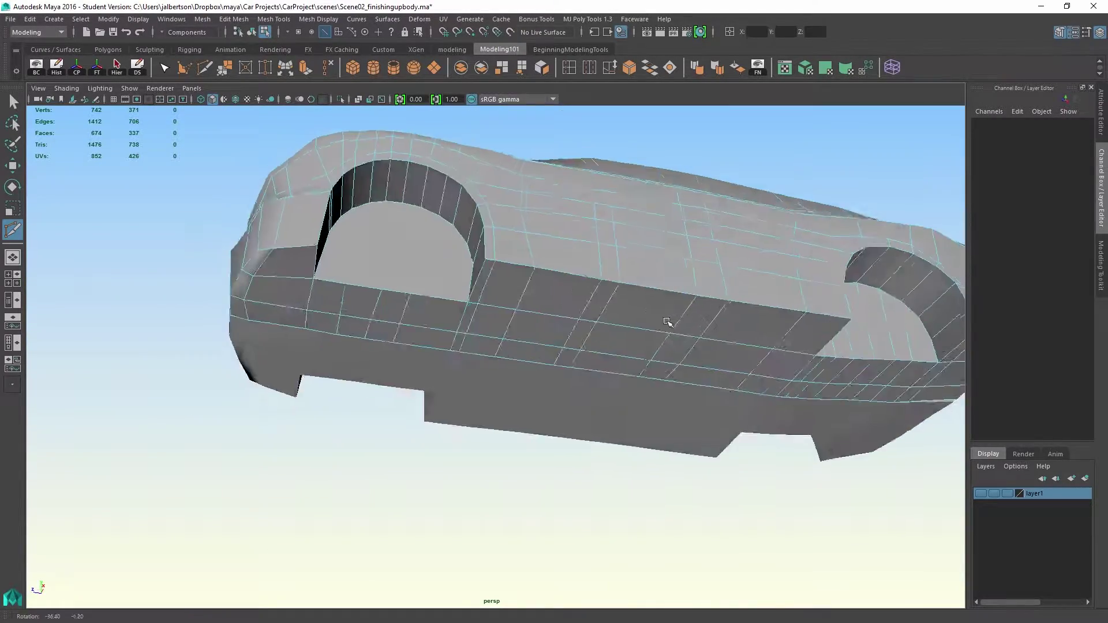
{"action": "right_click_drag", "start_coordinate": [665, 324], "coordinate": [667, 406], "text": "alt"}
{"action": "middle_click_drag", "start_coordinate": [369, 324], "coordinate": [514, 340], "text": "alt"}
{"action": "left_click_drag", "start_coordinate": [513, 339], "coordinate": [477, 351], "text": "alt"}
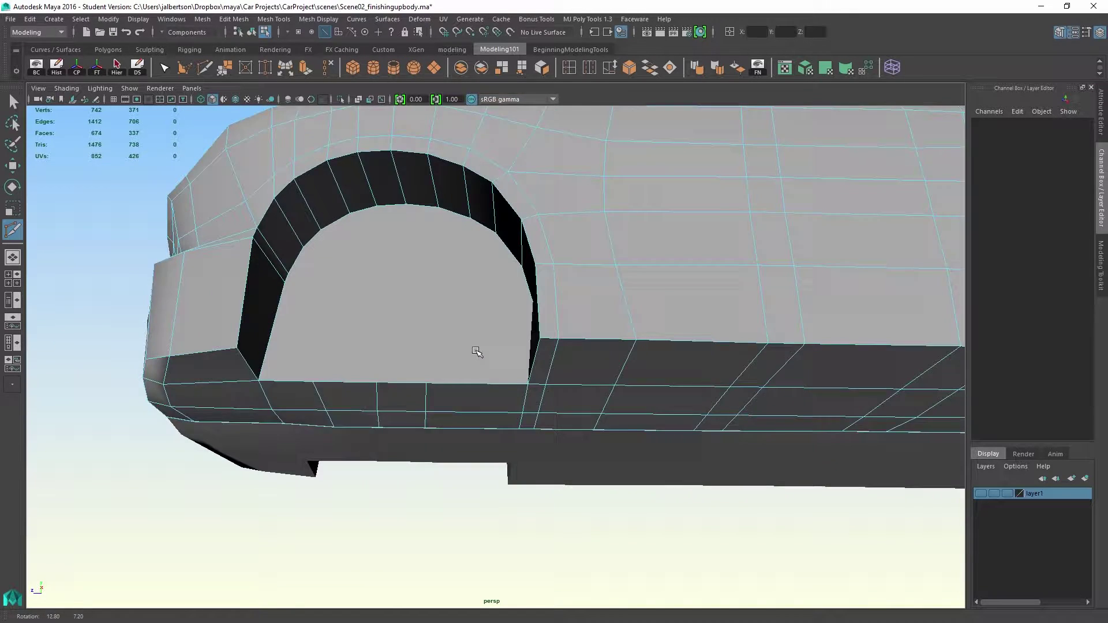
{"action": "left_click", "coordinate": [311, 388]}
{"action": "left_click_drag", "start_coordinate": [296, 300], "coordinate": [329, 272], "text": "alt"}
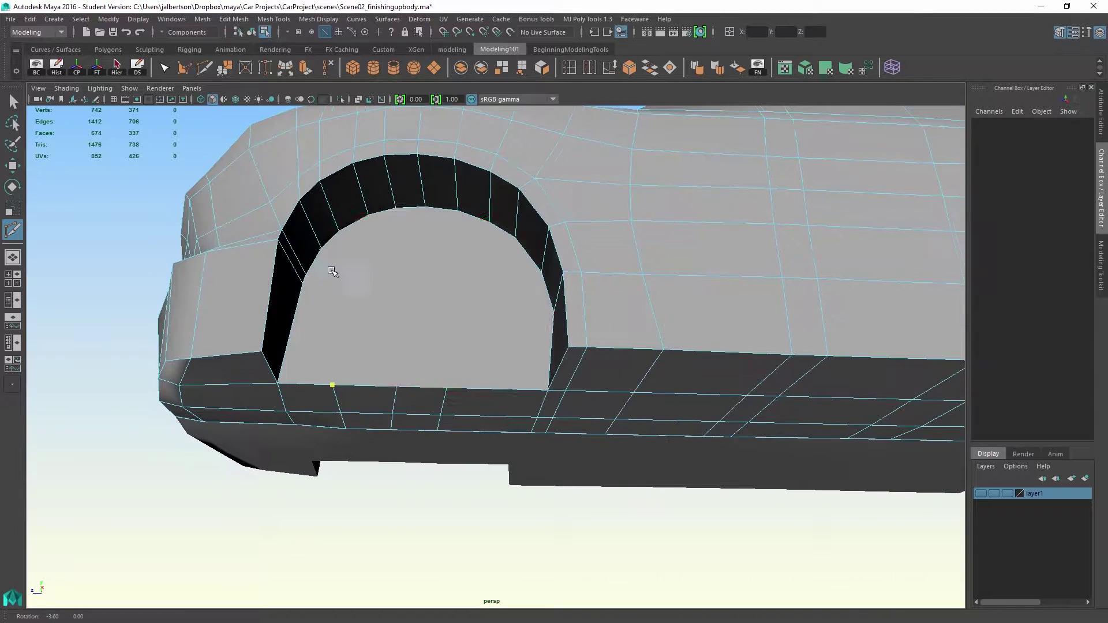
{"action": "left_click", "coordinate": [339, 231]}
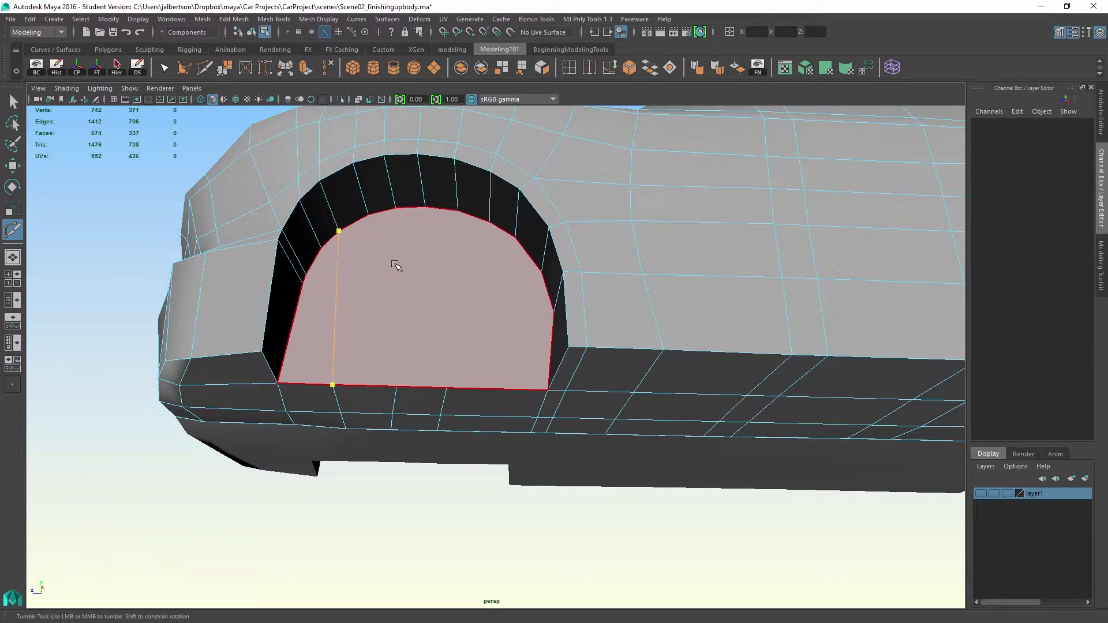
{"action": "right_click", "coordinate": [396, 264]}
{"action": "left_click", "coordinate": [397, 385]}
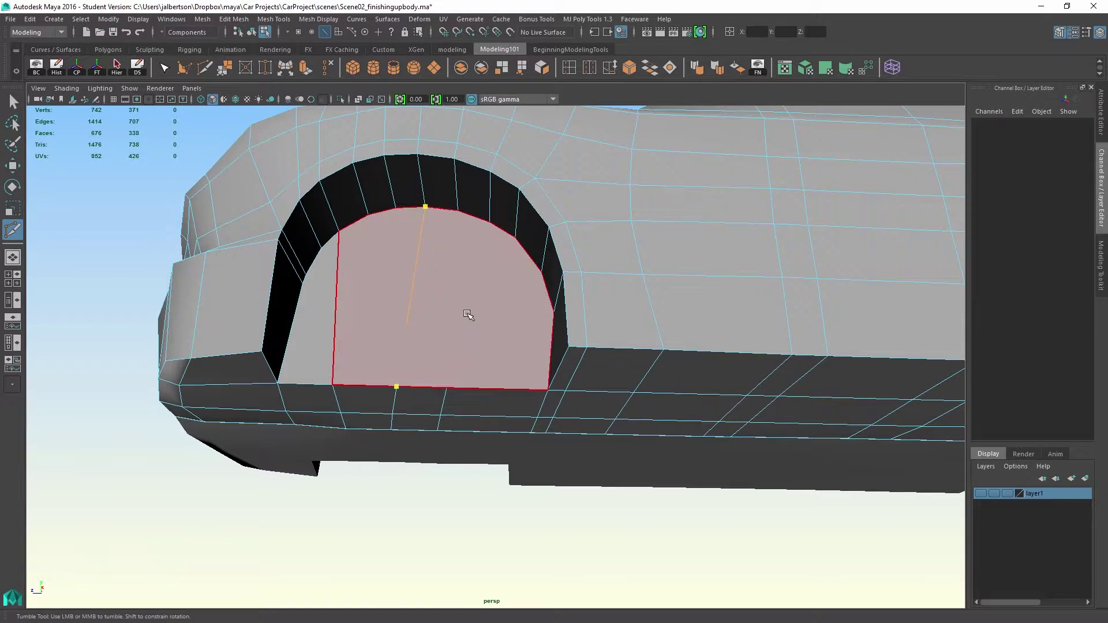
{"action": "right_click", "coordinate": [478, 366]}
Multi-cut the front wheel well's inner face from its last intermediate bottom vertex up to the nearest arch vertex.
{"action": "key", "text": "q"}
{"action": "left_click", "coordinate": [448, 389]}
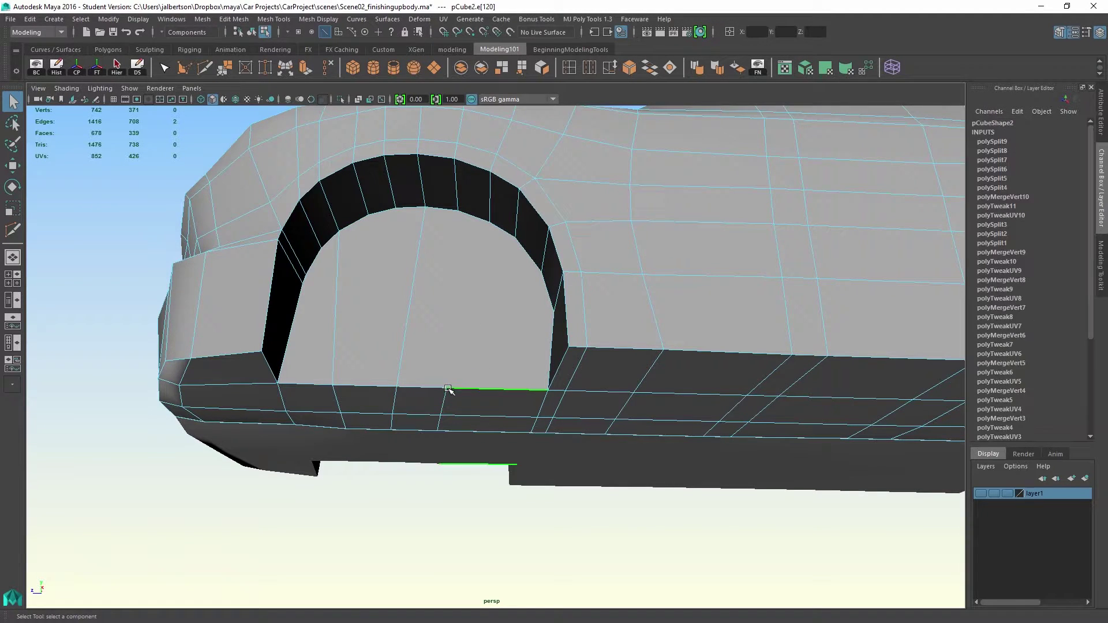
{"action": "left_click_drag", "start_coordinate": [548, 277], "coordinate": [606, 295], "text": "alt"}
{"action": "right_click_drag", "start_coordinate": [606, 294], "coordinate": [255, 179], "text": "alt"}
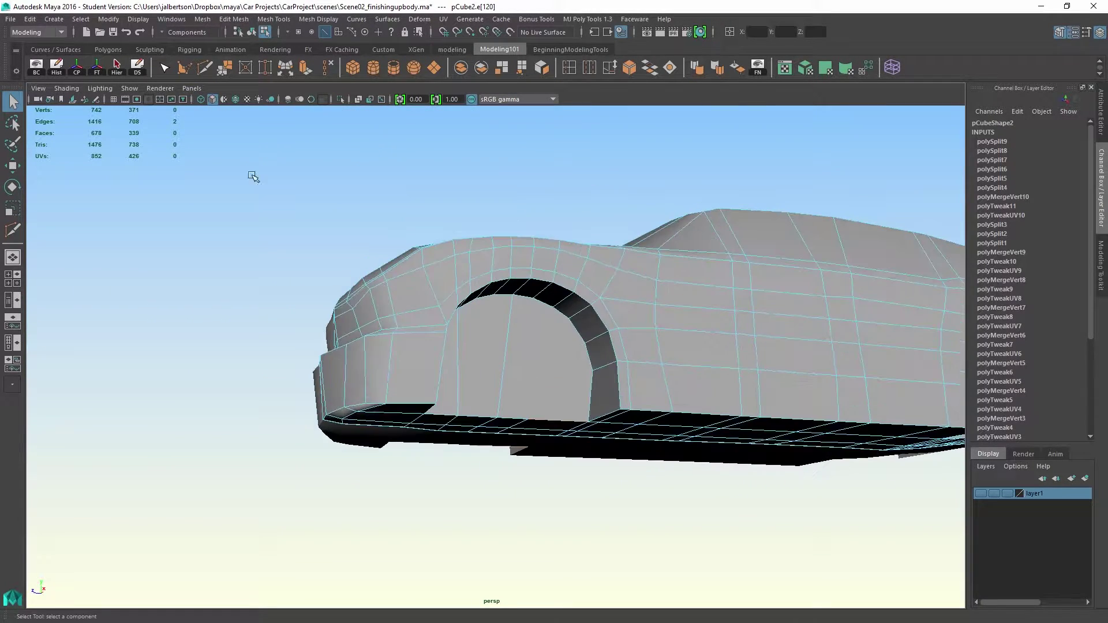
{"action": "left_click", "coordinate": [205, 68]}
{"action": "left_click_drag", "start_coordinate": [621, 370], "coordinate": [574, 360], "text": "alt"}
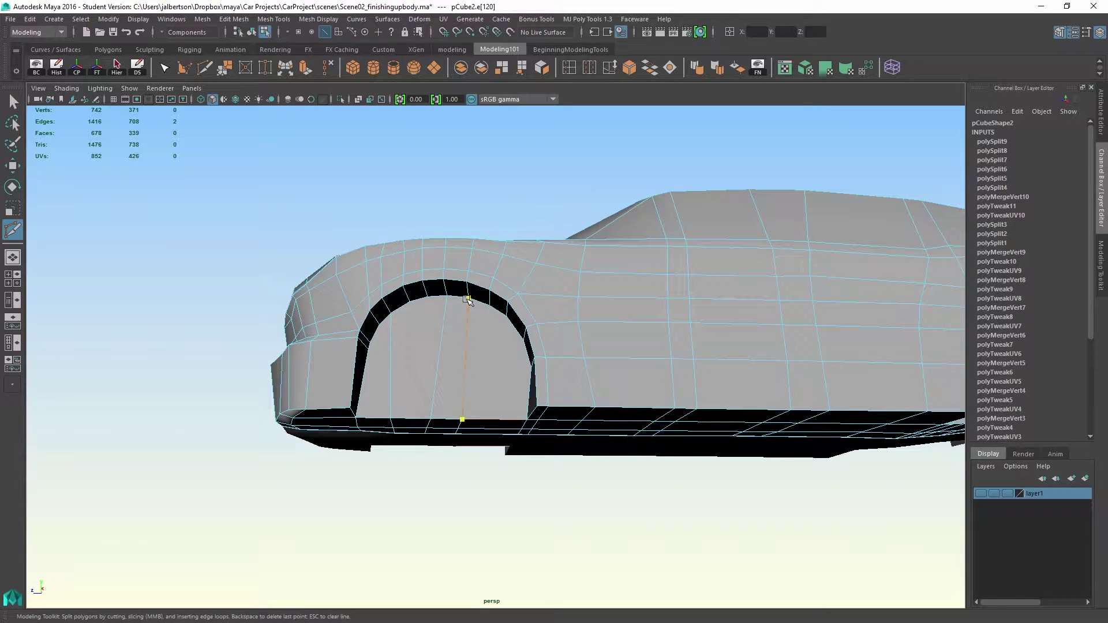
{"action": "key", "text": "Return"}
Show layer1 with the car reference images around the body.
{"action": "left_click_drag", "start_coordinate": [522, 324], "coordinate": [453, 342], "text": "alt"}
{"action": "middle_click_drag", "start_coordinate": [623, 380], "coordinate": [586, 391], "text": "alt"}
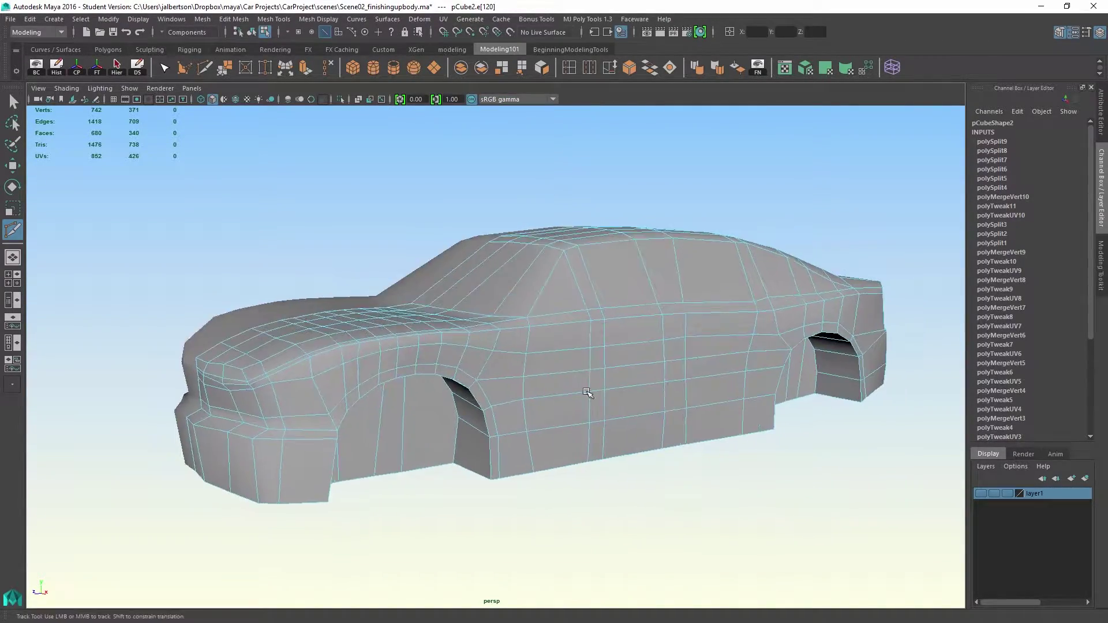
{"action": "left_click", "coordinate": [979, 494]}
{"action": "left_click_drag", "start_coordinate": [577, 311], "coordinate": [588, 341], "text": "alt"}
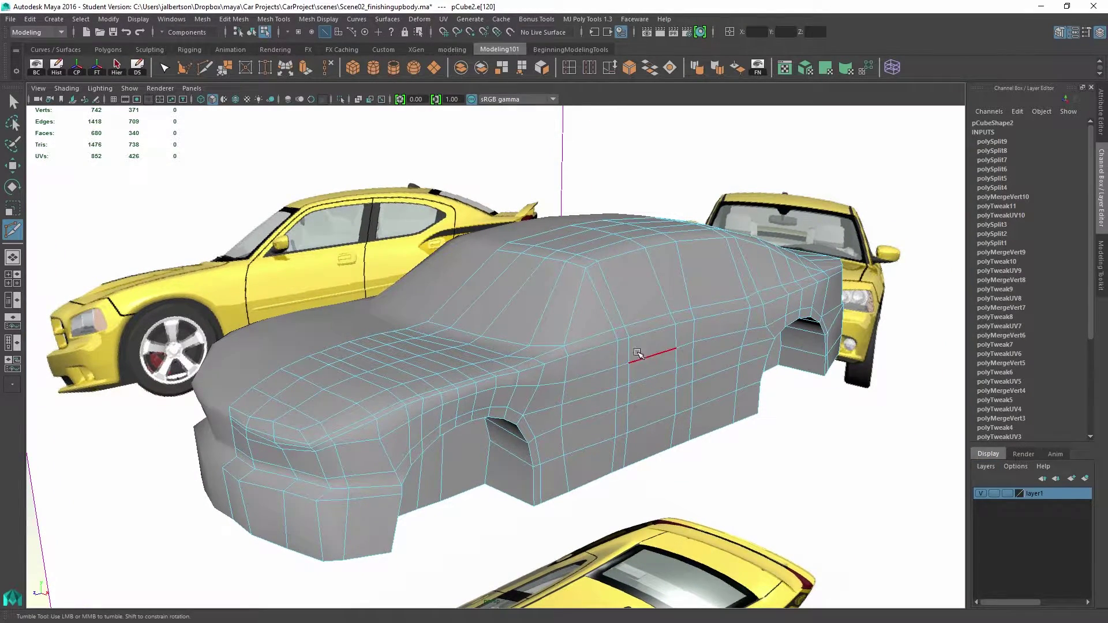
Examine the car body from the front, side and above against the reference images.
{"action": "left_click_drag", "start_coordinate": [638, 354], "coordinate": [527, 383], "text": "alt"}
{"action": "middle_click_drag", "start_coordinate": [527, 383], "coordinate": [294, 378], "text": "alt"}
{"action": "mouse_move", "coordinate": [502, 388]}
{"action": "left_mouse_down", "text": "alt"}
{"action": "mouse_move", "coordinate": [488, 380]}
{"action": "mouse_move", "coordinate": [514, 385]}
{"action": "left_mouse_up", "text": "alt"}
{"action": "right_click_drag", "start_coordinate": [514, 385], "coordinate": [418, 378], "text": "alt"}
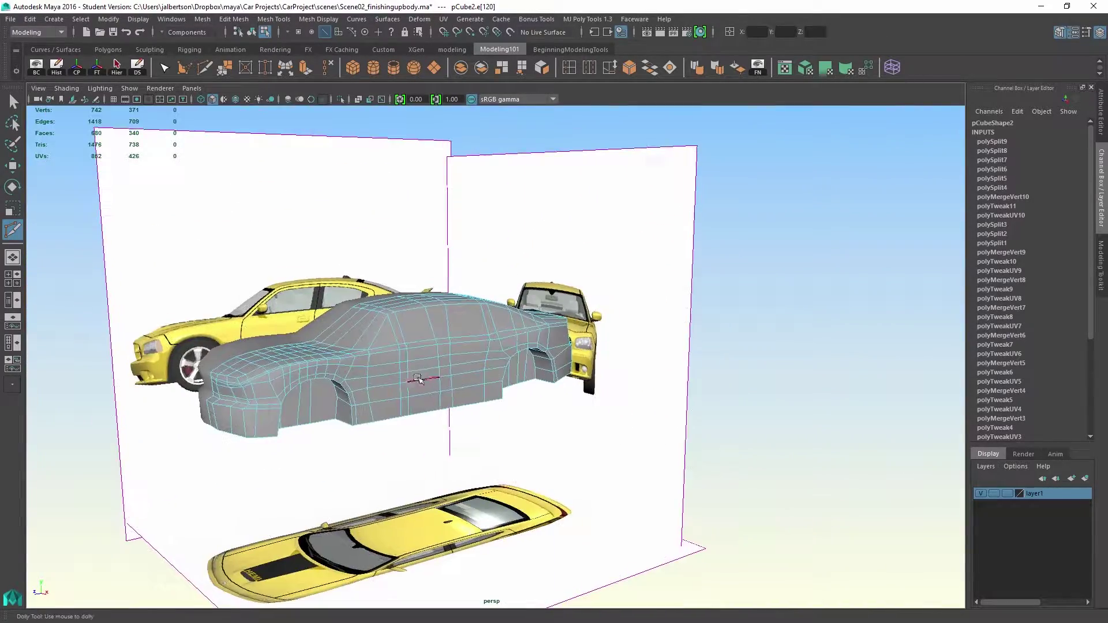
{"action": "mouse_move", "coordinate": [418, 378]}
{"action": "left_mouse_down", "text": "alt"}
{"action": "mouse_move", "coordinate": [412, 368]}
{"action": "mouse_move", "coordinate": [462, 350]}
{"action": "mouse_move", "coordinate": [407, 369]}
{"action": "left_mouse_up", "text": "alt"}
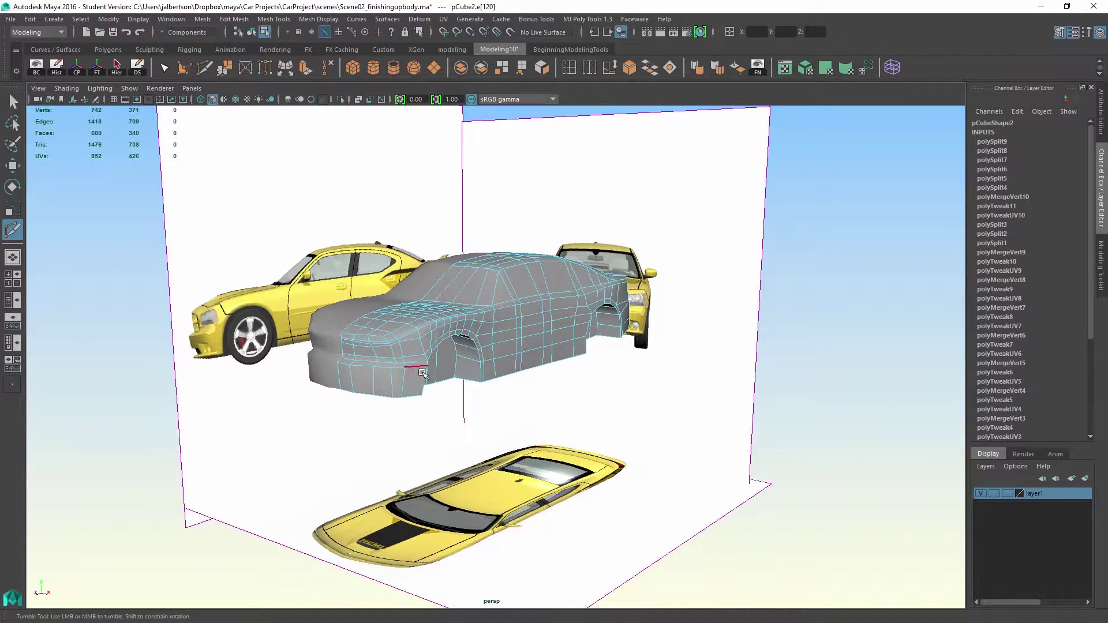
{"action": "left_click_drag", "start_coordinate": [393, 371], "coordinate": [290, 298], "text": "alt"}
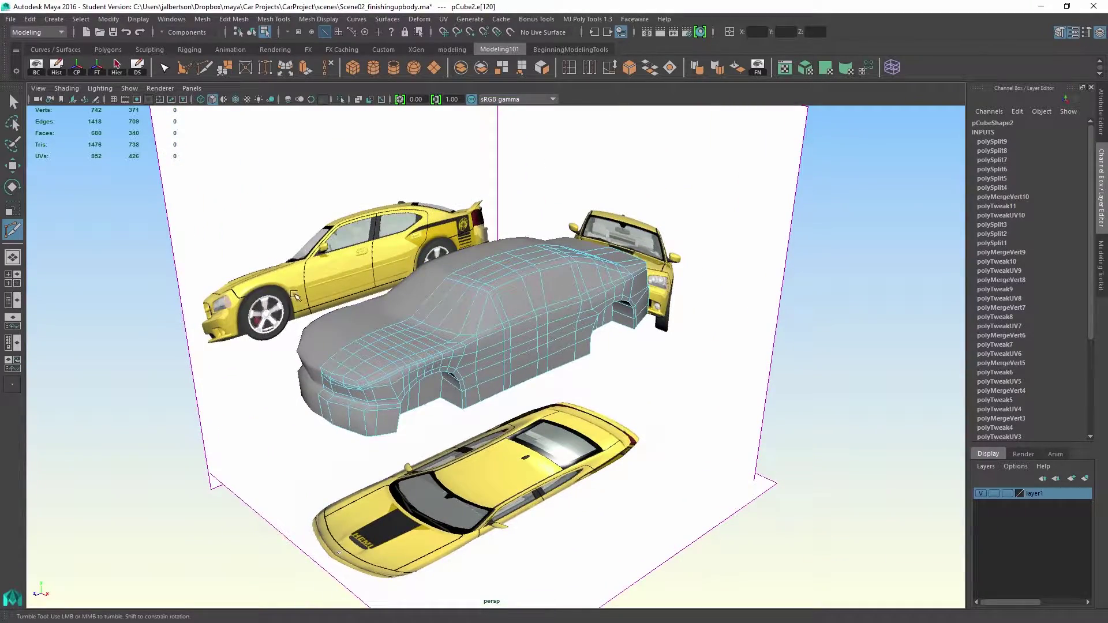
{"action": "left_click_drag", "start_coordinate": [625, 292], "coordinate": [559, 286], "text": "alt"}
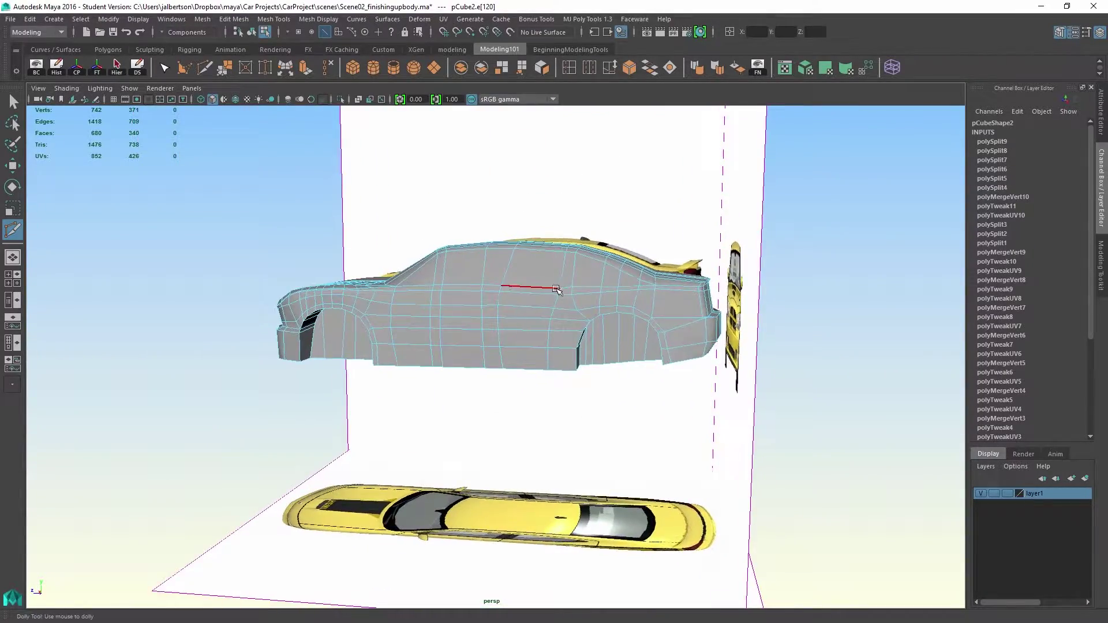
{"action": "middle_click_drag", "start_coordinate": [367, 313], "coordinate": [316, 330], "text": "alt"}
{"action": "left_click_drag", "start_coordinate": [316, 330], "coordinate": [396, 339], "text": "alt"}
{"action": "scroll", "coordinate": [396, 339], "scroll_direction": "down", "scroll_amount": 4}
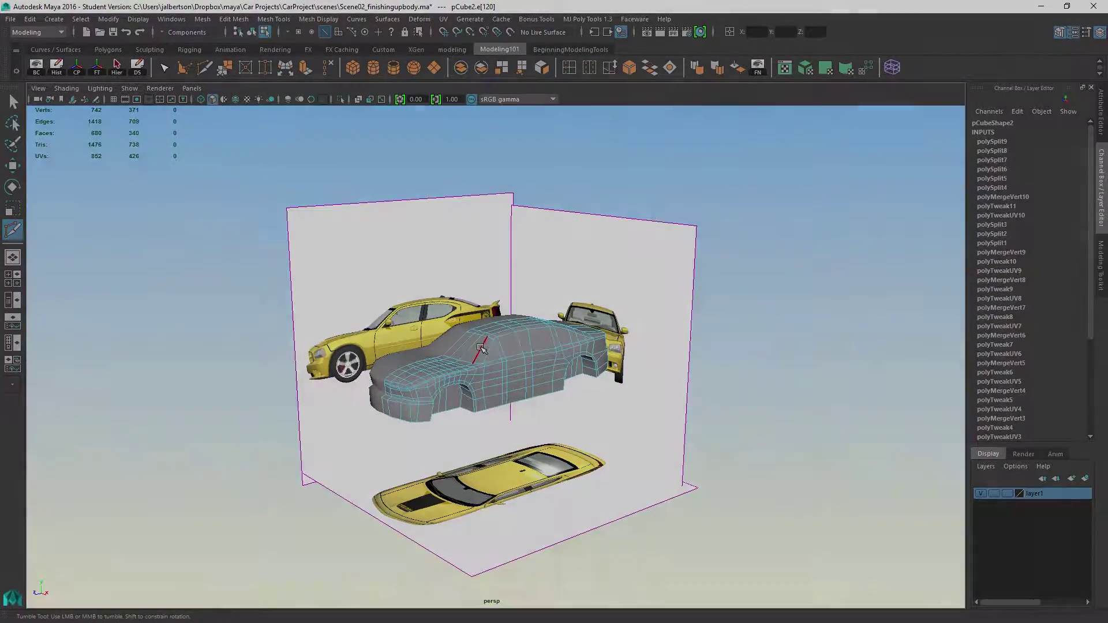